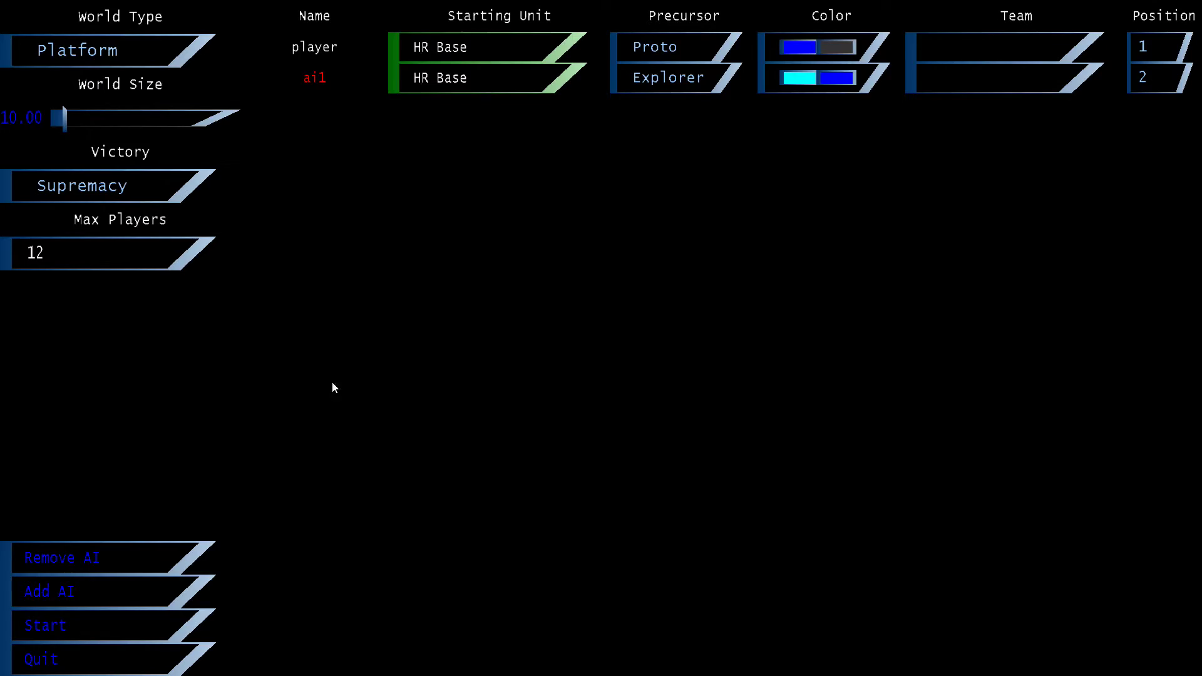
# Launch the Platform-world Supremacy match against one AI opponent.
pyautogui.click(67, 618)
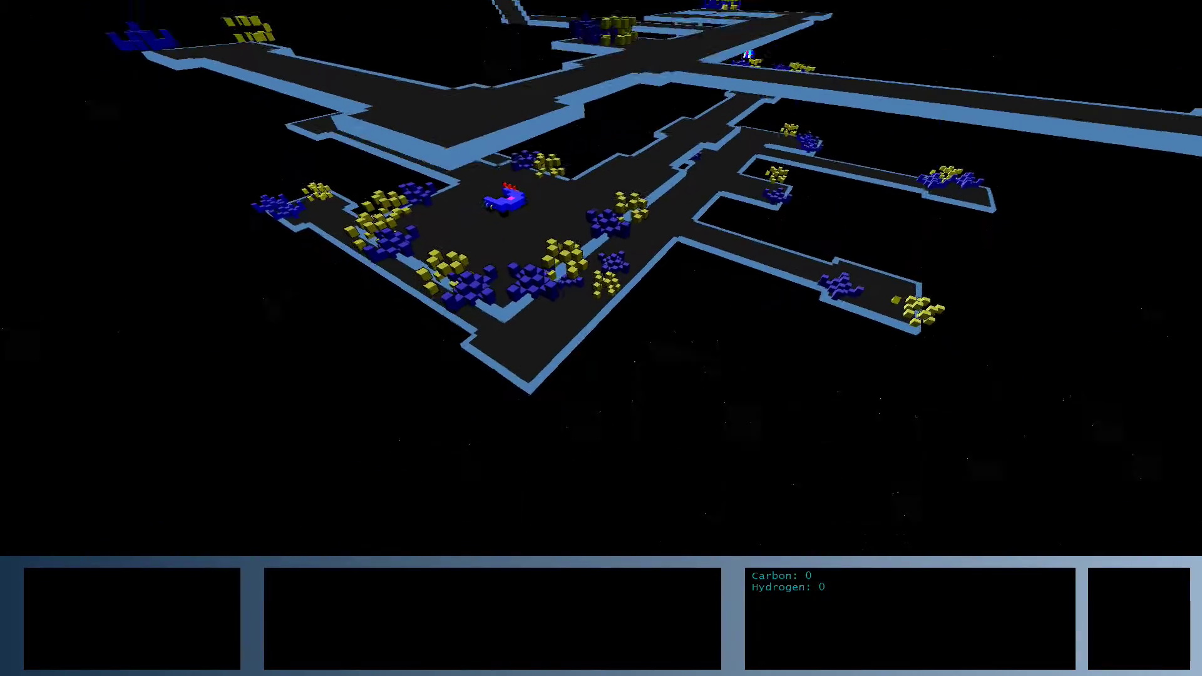
# Send the Precursor to the nearby blue cluster to mine carbon, then inspect the mine and cloud.
pyautogui.click(559, 235)
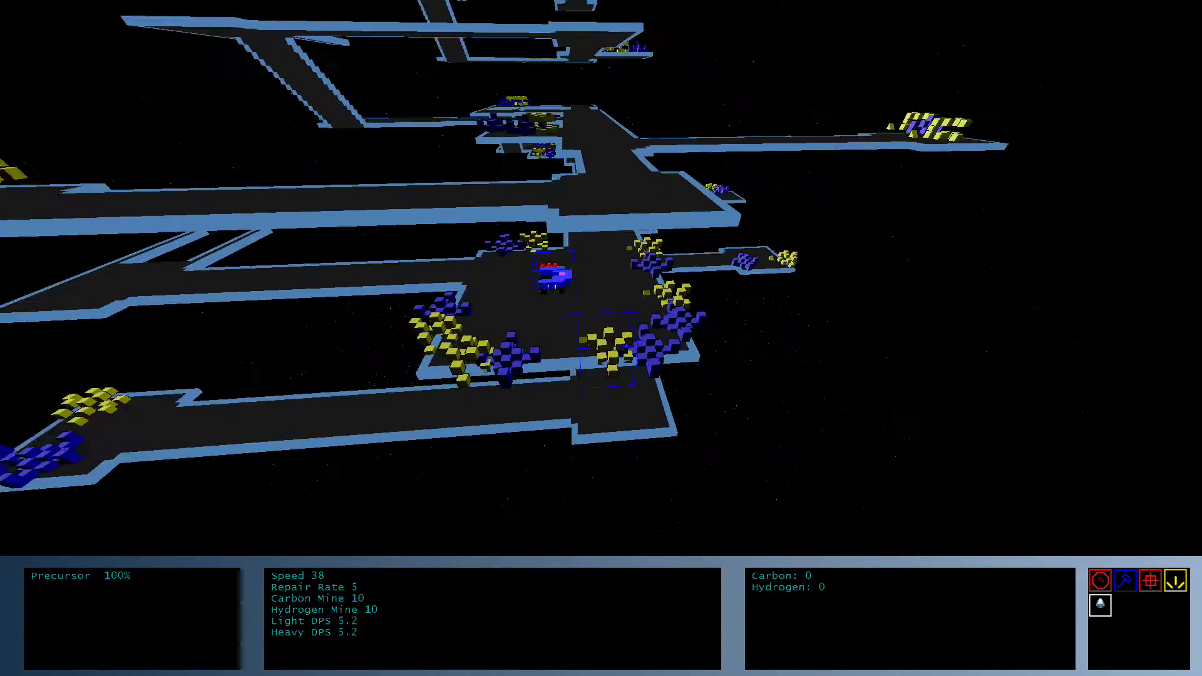
pyautogui.rightClick(569, 333)
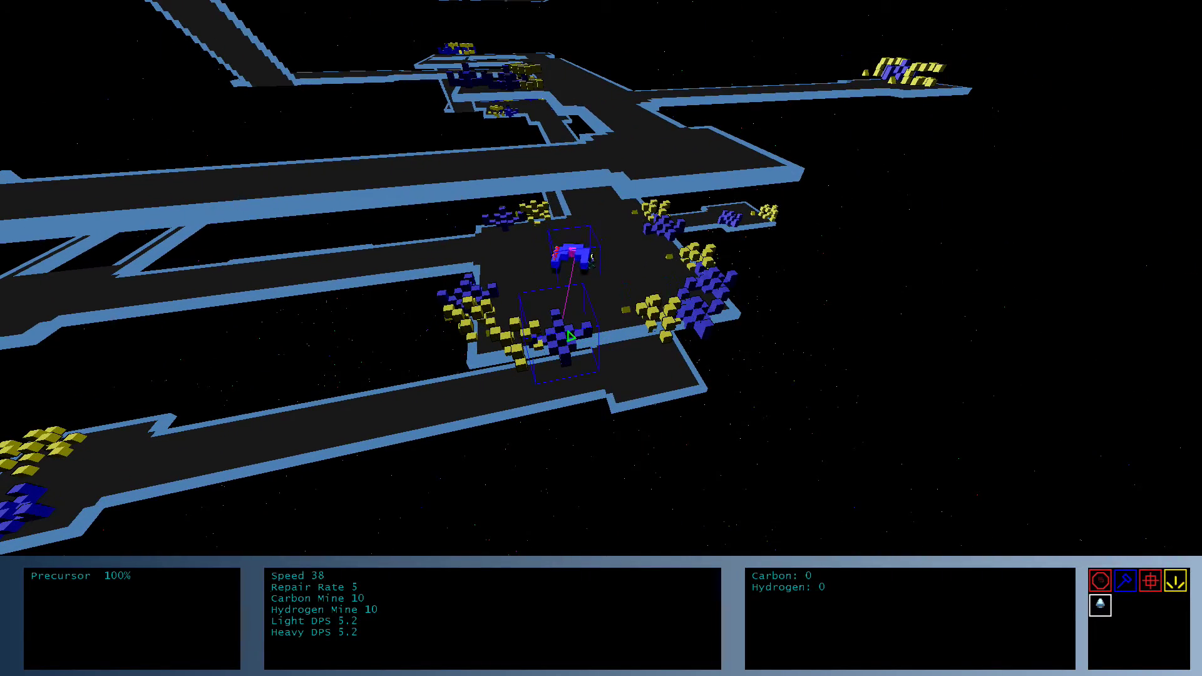
pyautogui.click(568, 333)
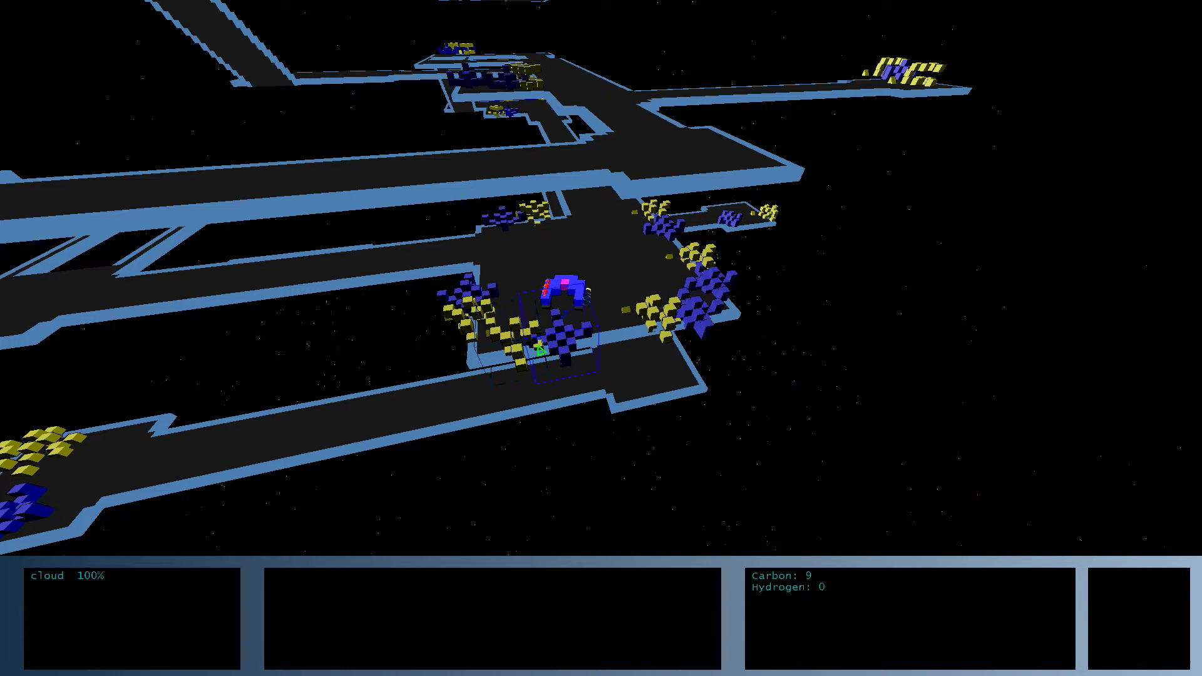
pyautogui.click(570, 294)
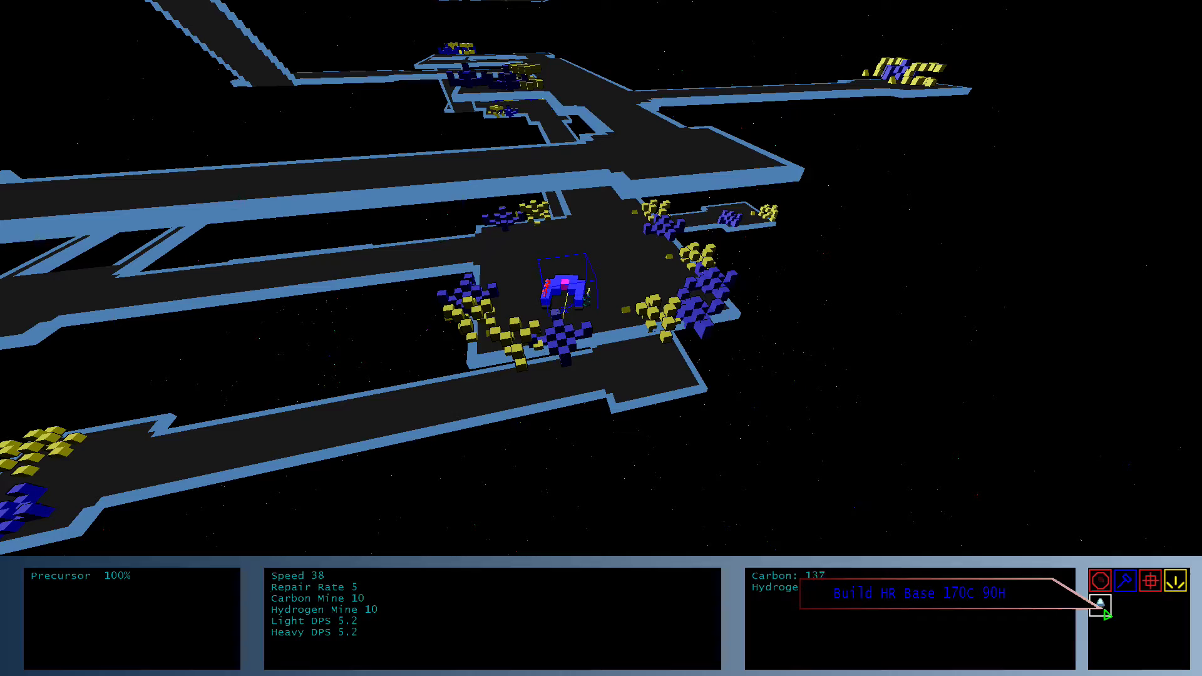
pyautogui.moveTo(892, 395); pyautogui.dragTo(470, 357)
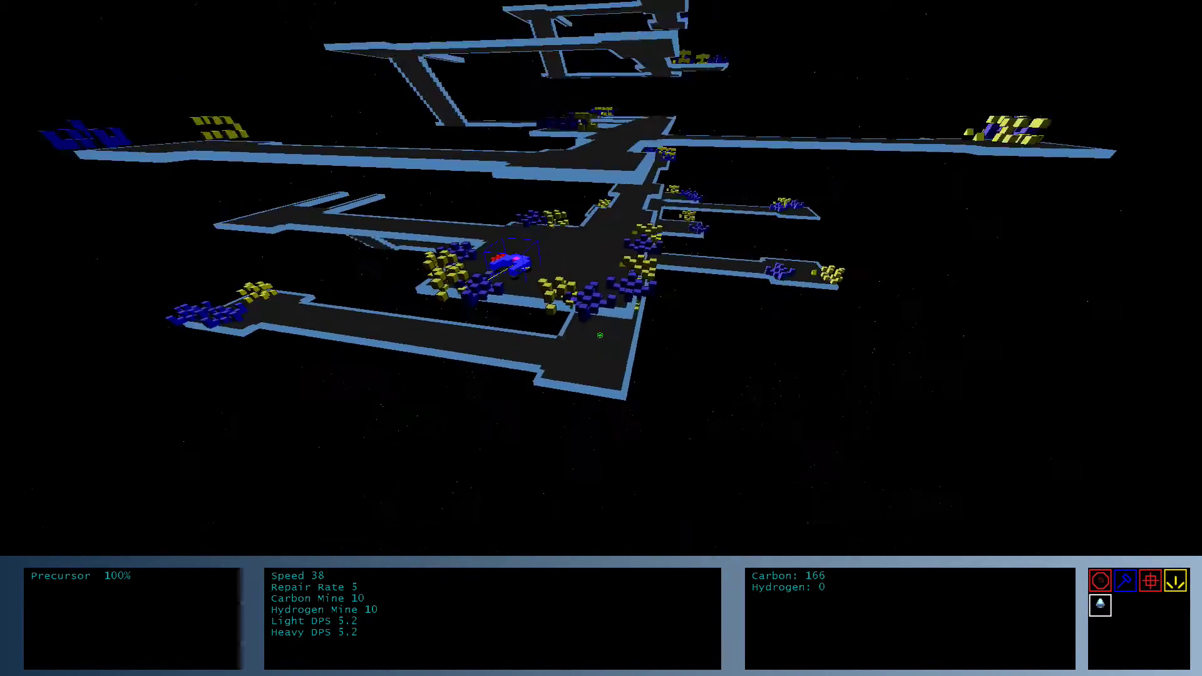
pyautogui.moveTo(600, 335); pyautogui.dragTo(563, 338)
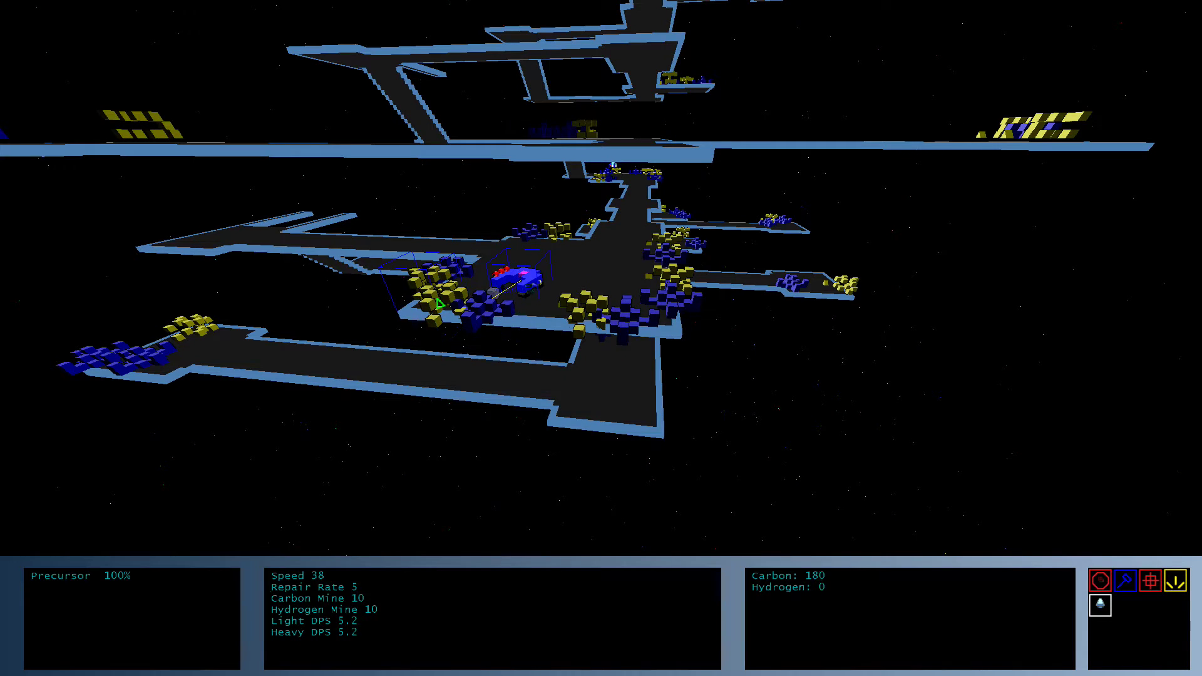
pyautogui.moveTo(439, 303); pyautogui.dragTo(936, 506)
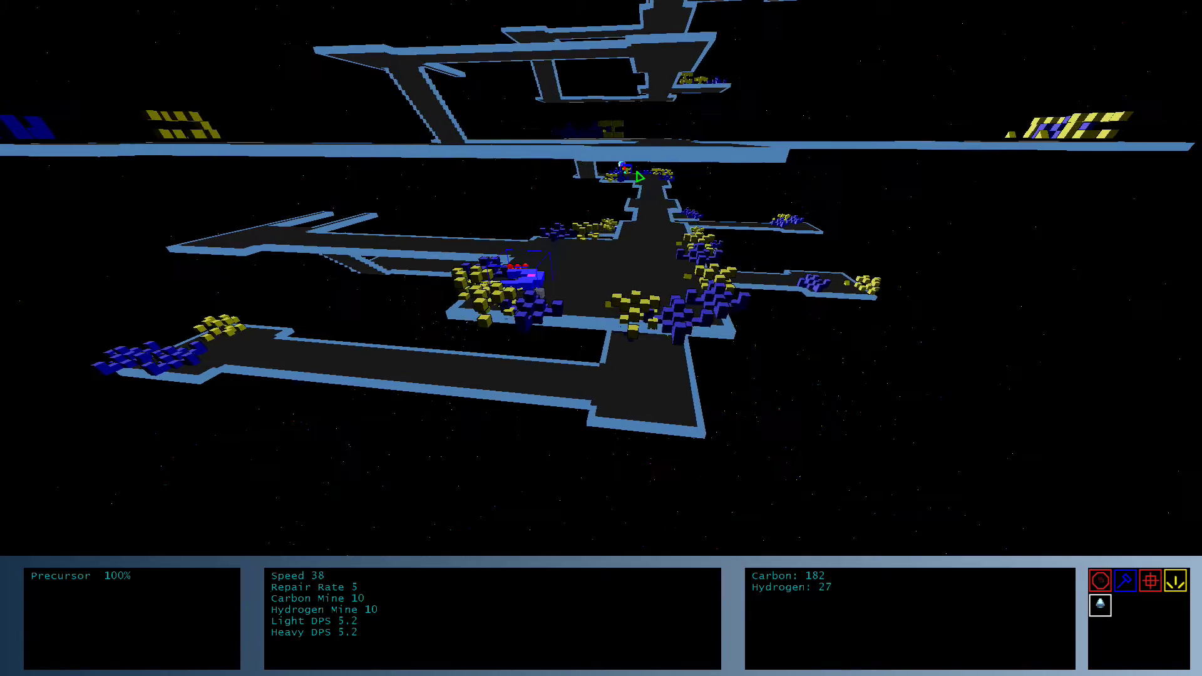
pyautogui.scroll(3, 658, 191)
pyautogui.moveTo(602, 282); pyautogui.dragTo(845, 329)
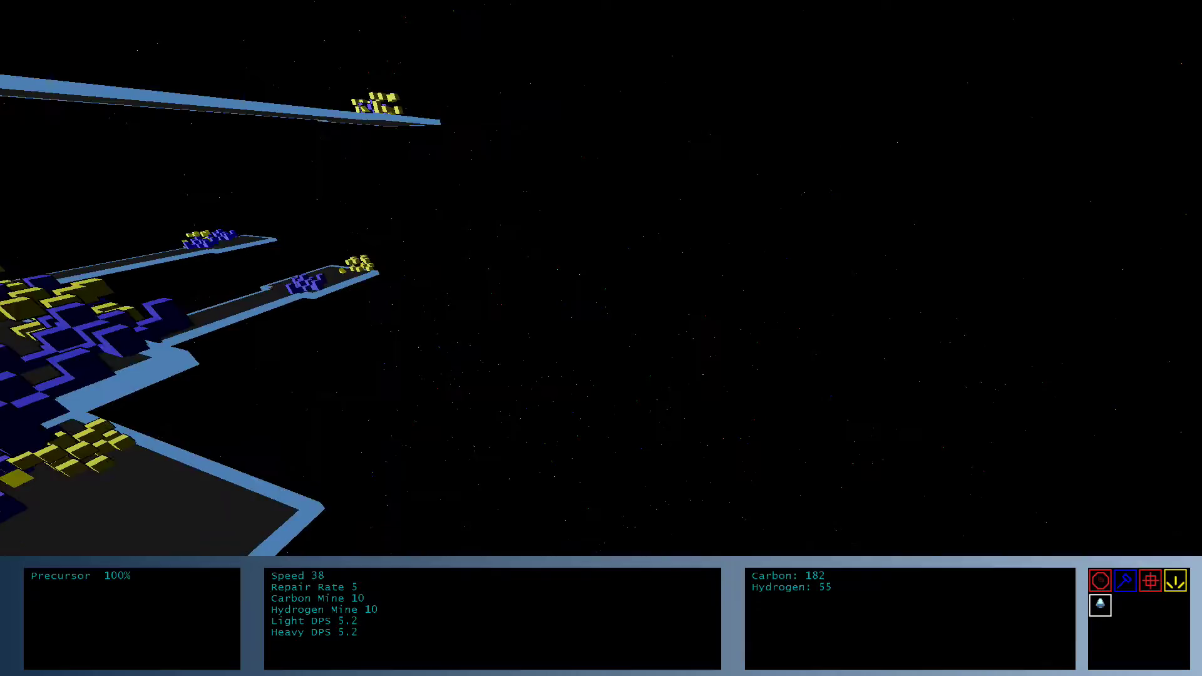
pyautogui.moveTo(602, 281); pyautogui.dragTo(376, 301)
pyautogui.moveTo(601, 282); pyautogui.dragTo(602, 188)
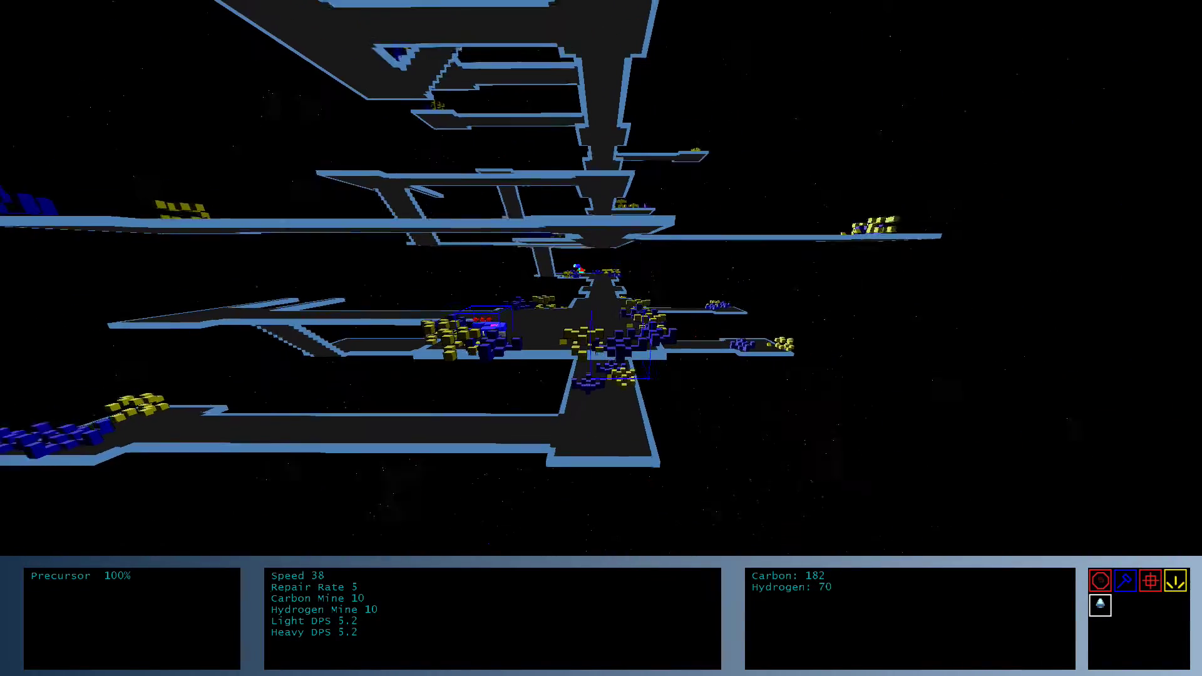
pyautogui.moveTo(601, 282); pyautogui.dragTo(601, 395)
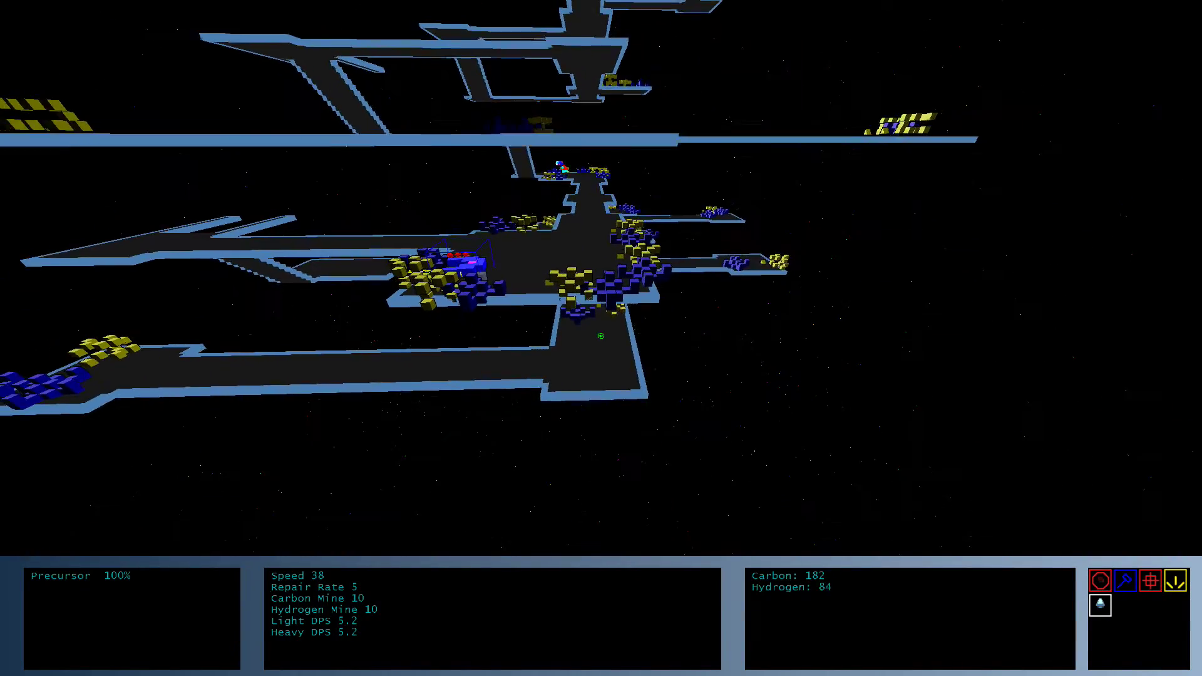
pyautogui.moveTo(581, 333); pyautogui.dragTo(590, 334)
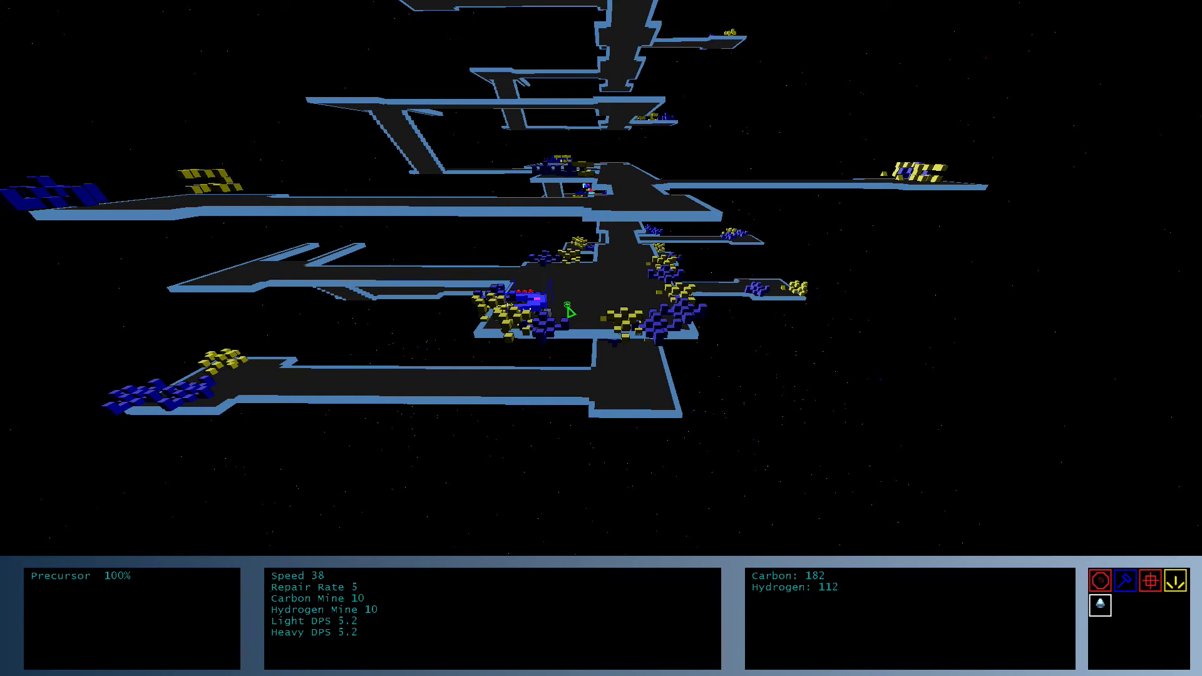
# Place an HR Base on the central platform and select it while it builds.
pyautogui.click(1101, 605)
pyautogui.click(577, 303)
pyautogui.scroll(3, 584, 308)
pyautogui.scroll(3, 583, 310)
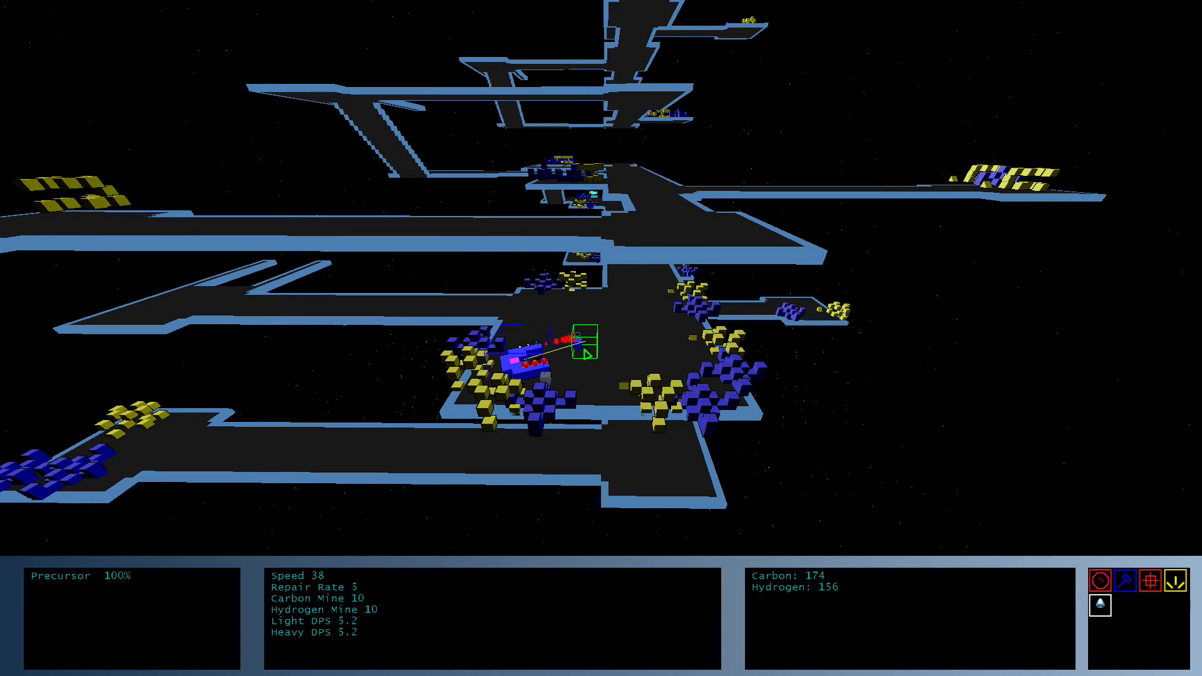
pyautogui.click(585, 345)
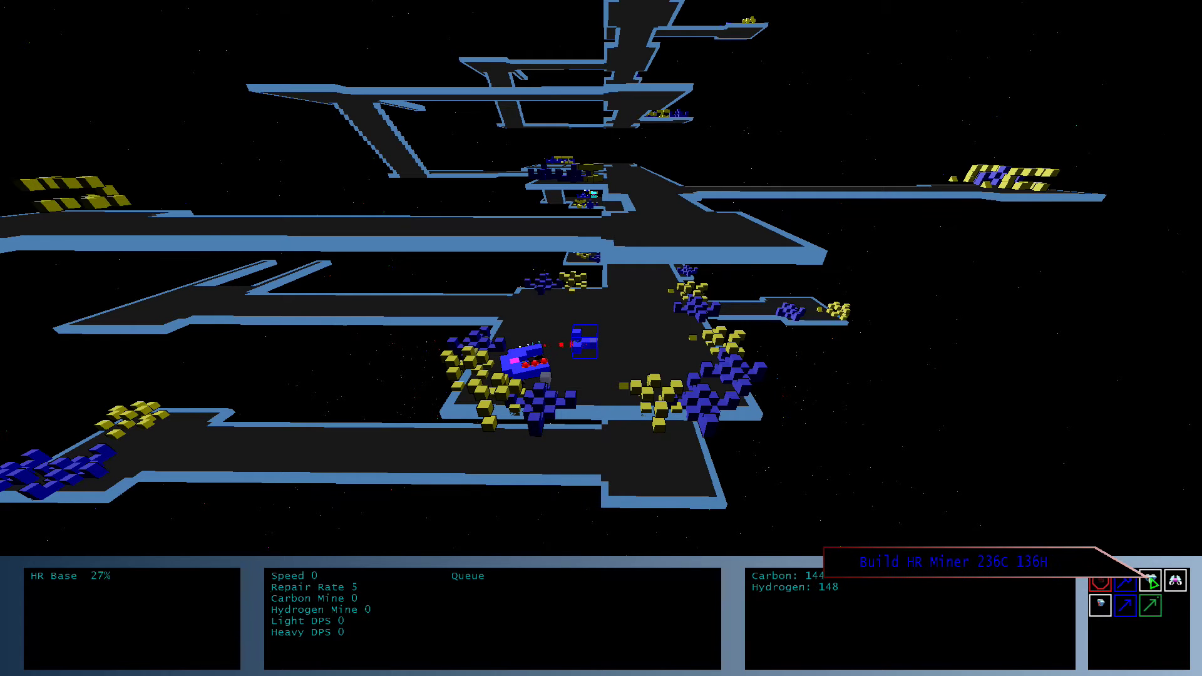
pyautogui.scroll(-3, 601, 339)
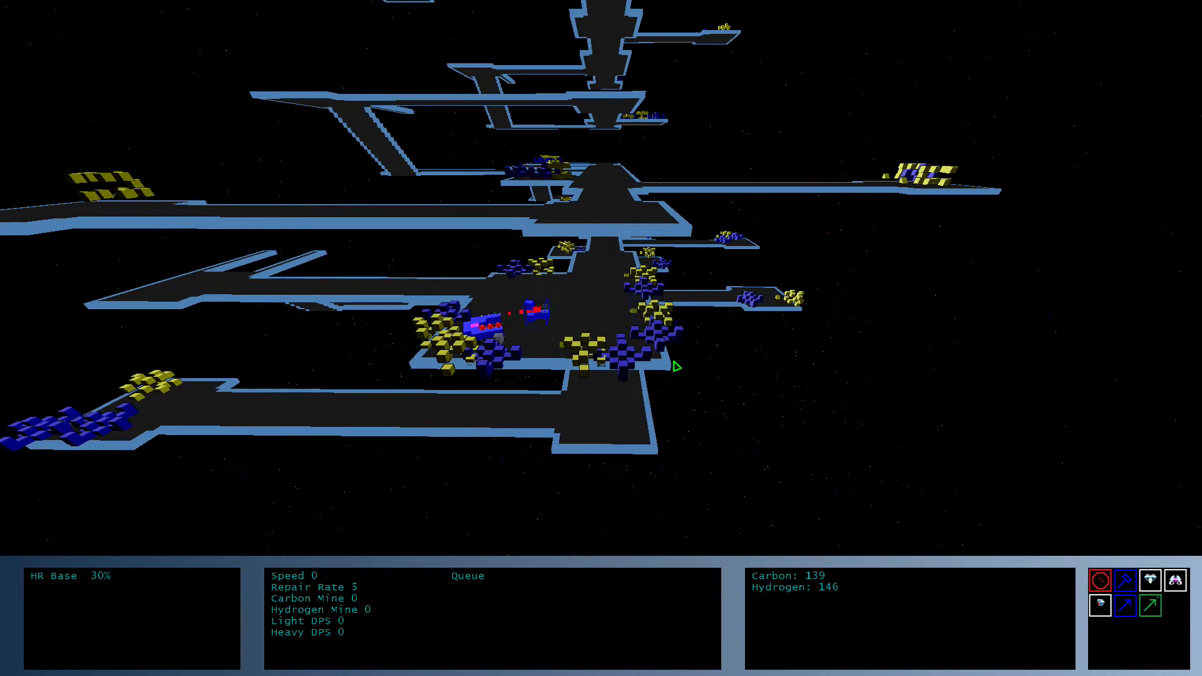
pyautogui.scroll(-2, 601, 338)
# Orbit the camera around the station while the HR Base builds to 100%.
pyautogui.moveTo(526, 301); pyautogui.dragTo(610, 395)
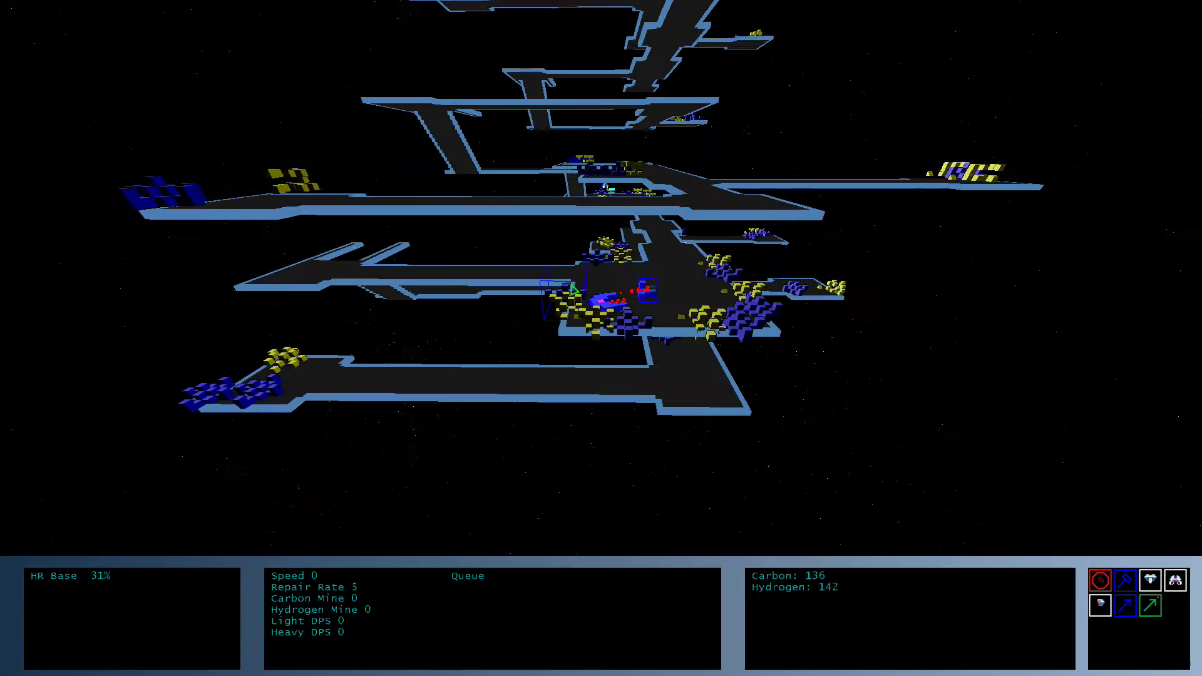
pyautogui.moveTo(340, 391)
pyautogui.mouseDown()
pyautogui.moveTo(637, 254)
pyautogui.moveTo(637, 310)
pyautogui.moveTo(562, 313)
pyautogui.moveTo(604, 345)
pyautogui.mouseUp()
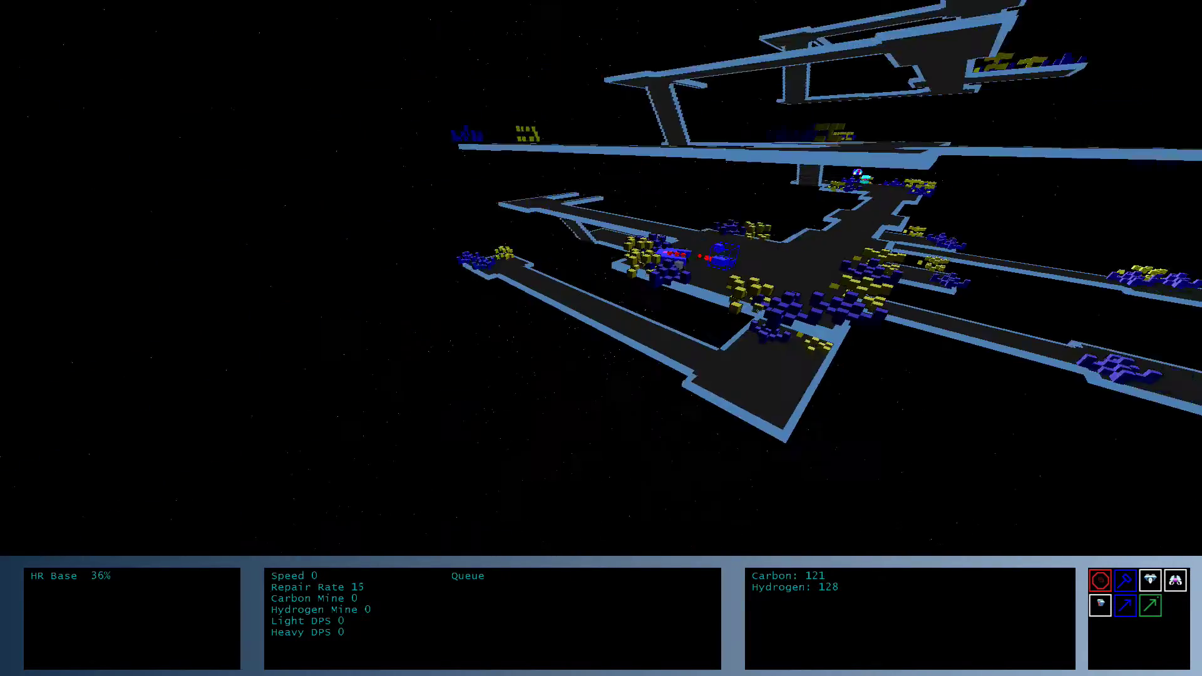
pyautogui.moveTo(605, 297)
pyautogui.mouseDown()
pyautogui.moveTo(565, 282)
pyautogui.moveTo(622, 303)
pyautogui.mouseUp()
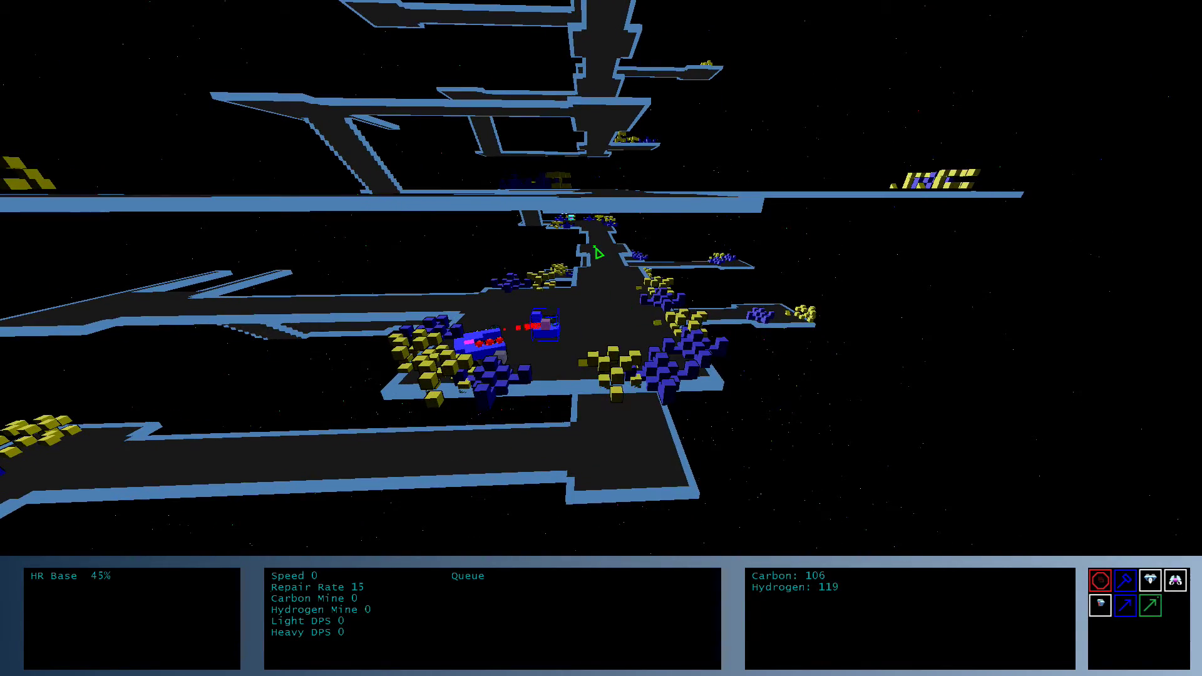
pyautogui.moveTo(598, 252)
pyautogui.mouseDown()
pyautogui.moveTo(609, 316)
pyautogui.moveTo(487, 324)
pyautogui.mouseUp()
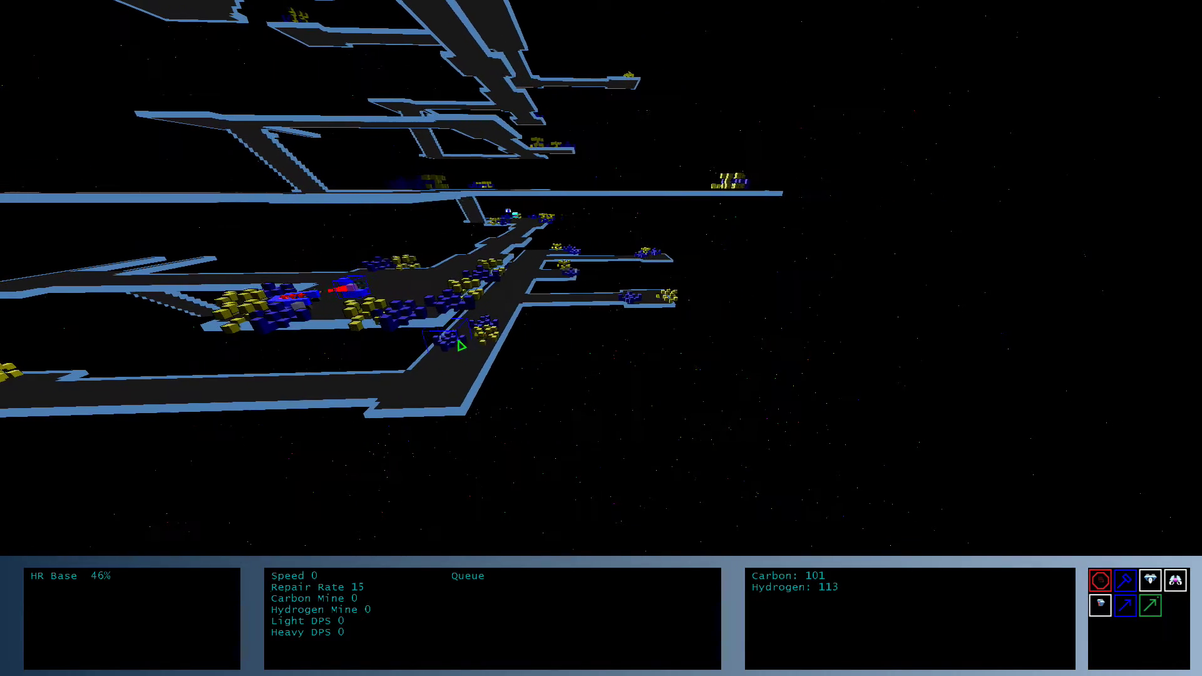
pyautogui.moveTo(561, 270); pyautogui.dragTo(610, 262)
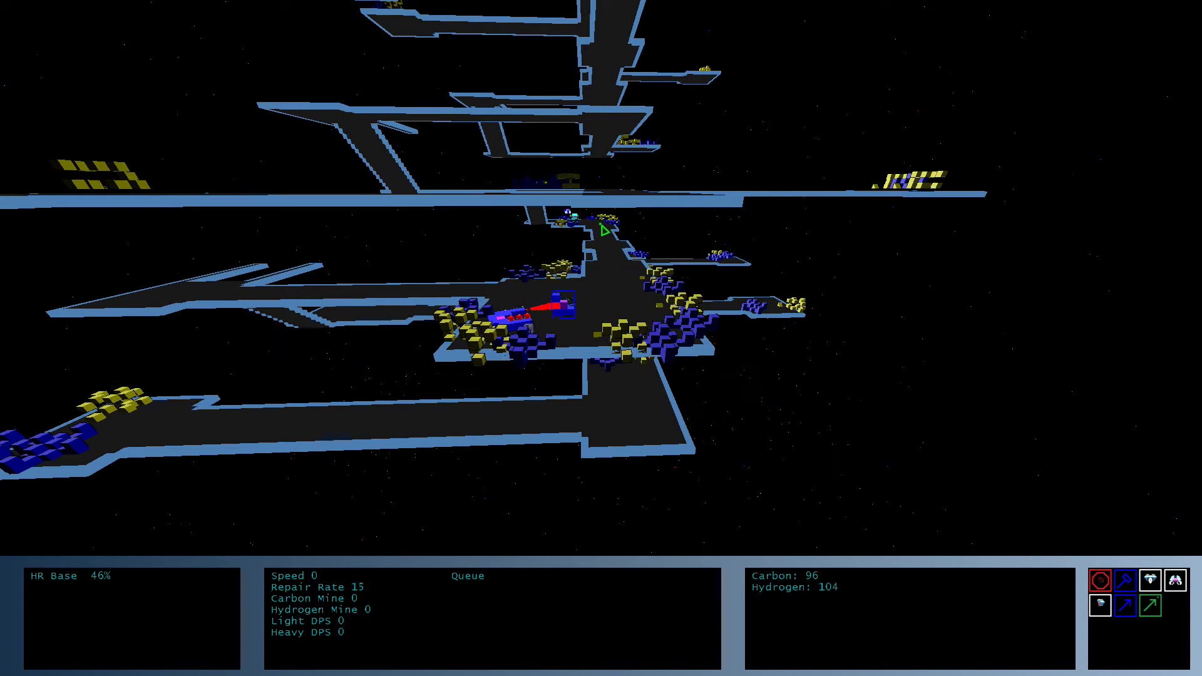
pyautogui.moveTo(601, 310); pyautogui.dragTo(597, 327)
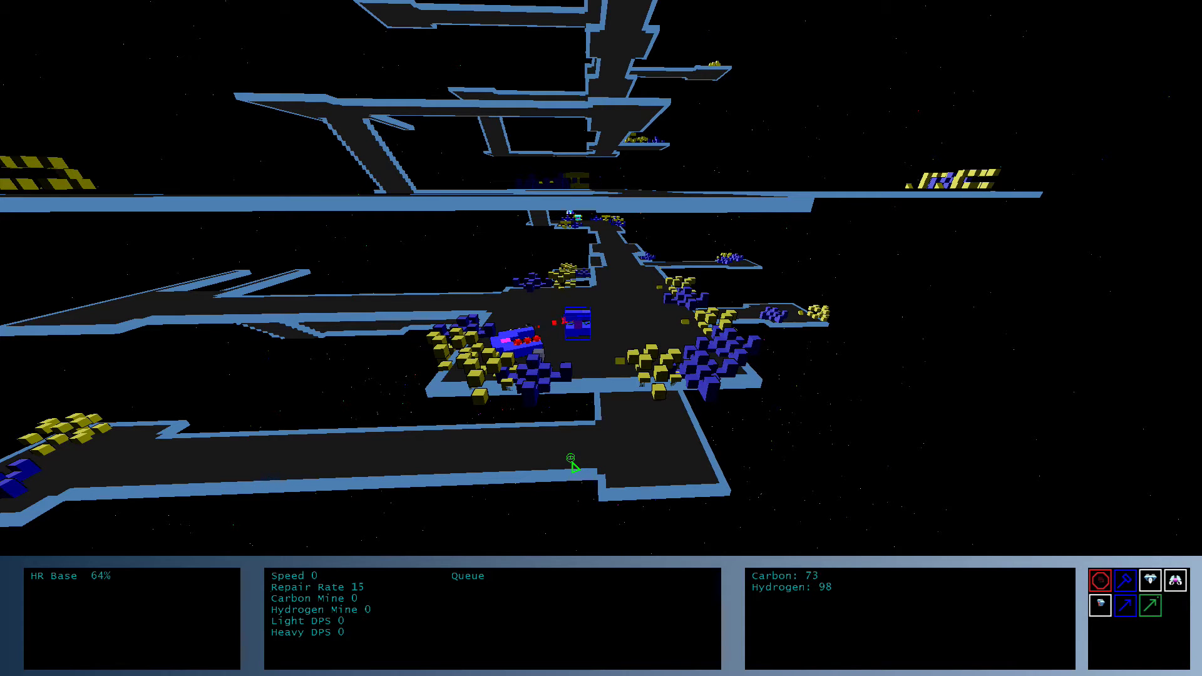
pyautogui.scroll(-2, 571, 461)
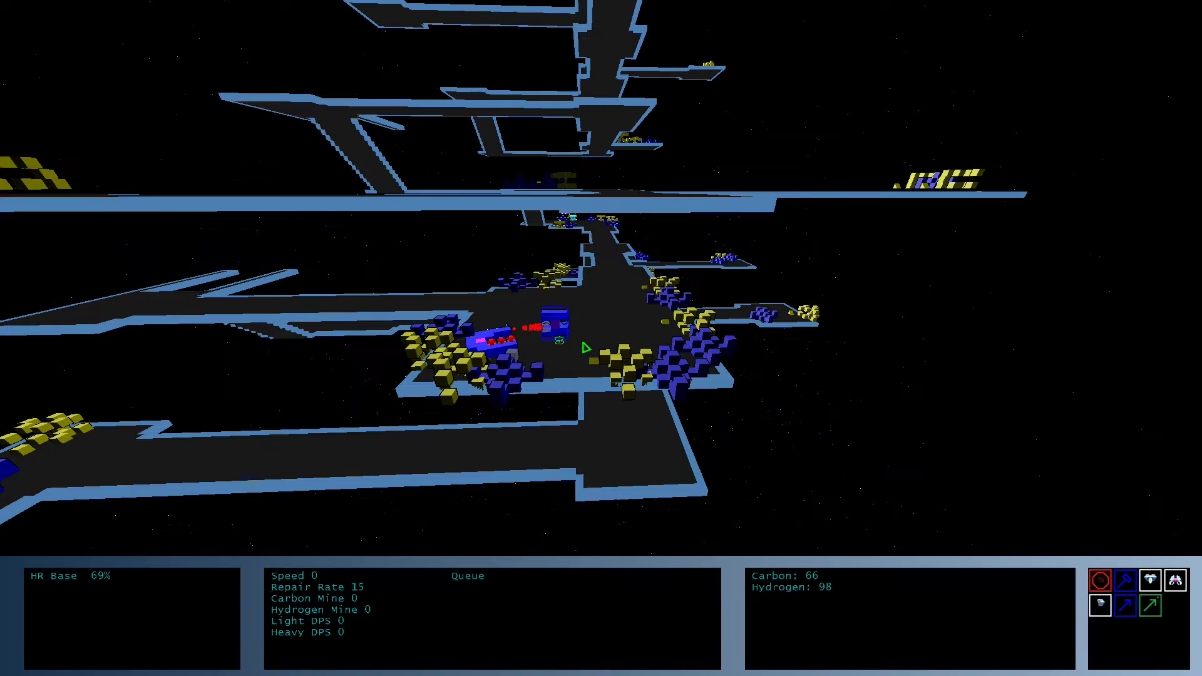
pyautogui.moveTo(662, 366); pyautogui.dragTo(738, 362)
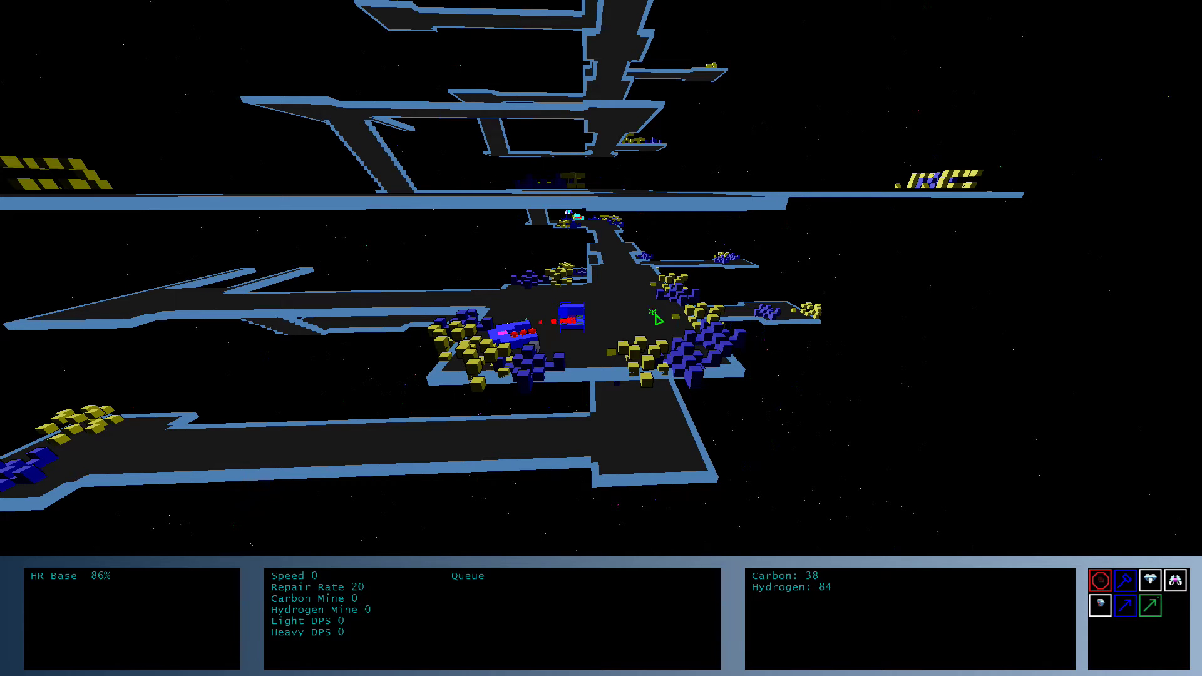
pyautogui.moveTo(736, 369); pyautogui.dragTo(751, 357)
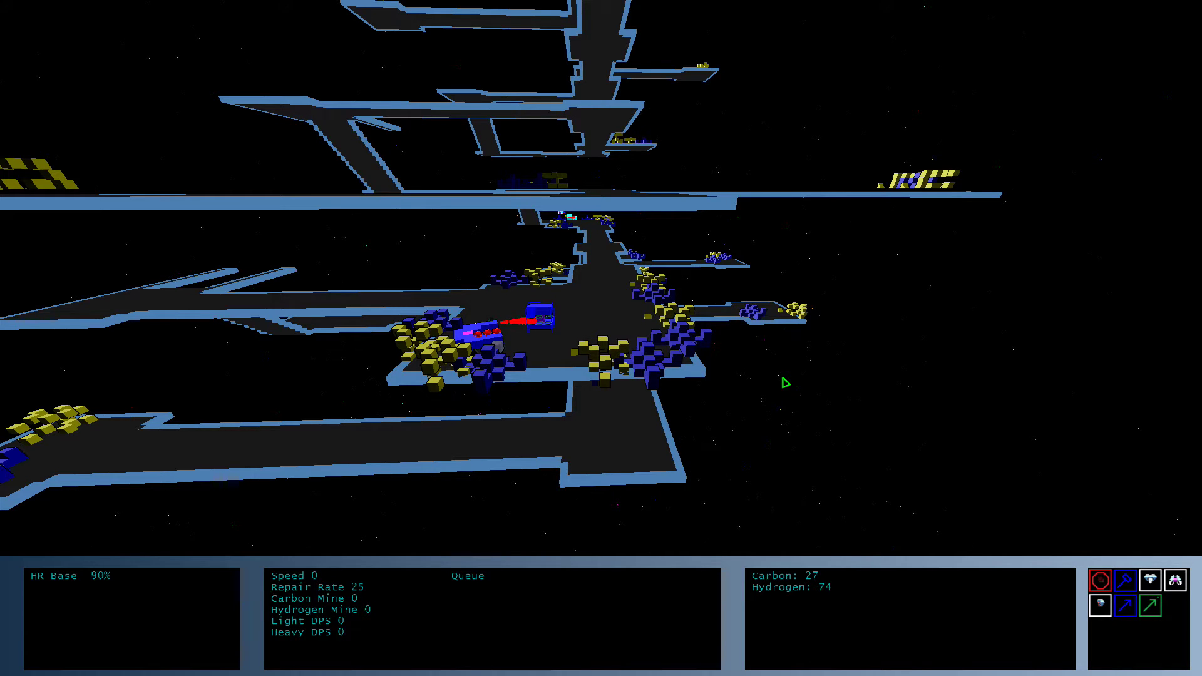
pyautogui.moveTo(785, 383); pyautogui.dragTo(822, 609)
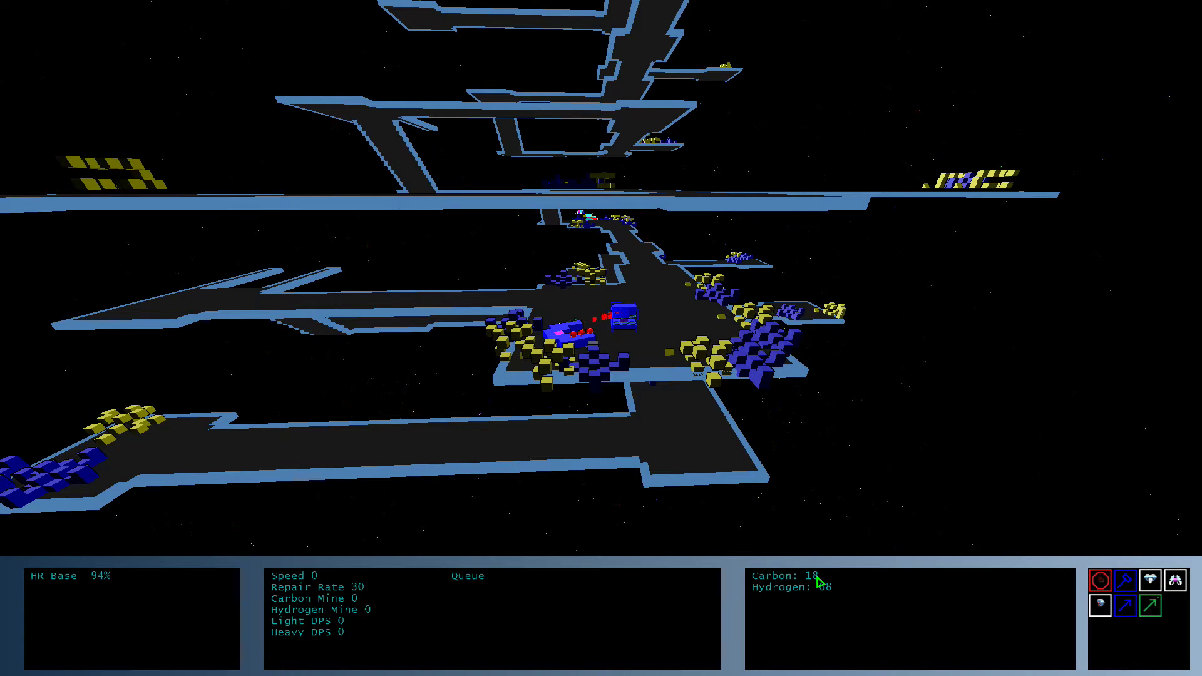
pyautogui.moveTo(820, 583); pyautogui.dragTo(282, 588)
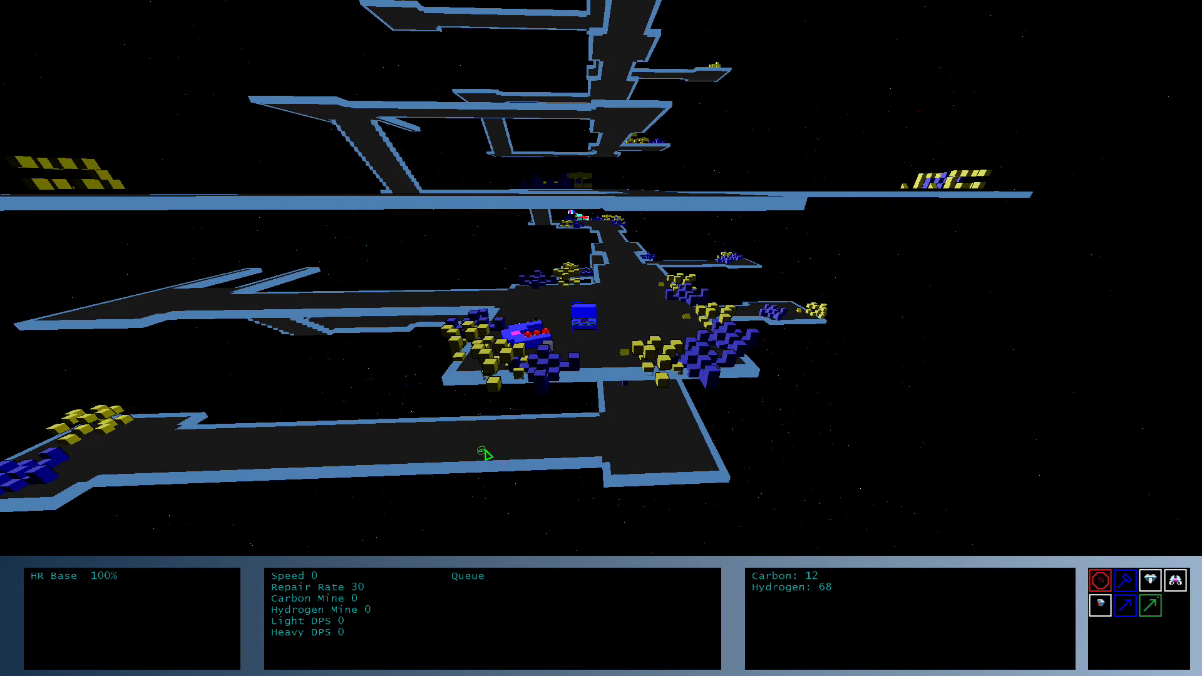
pyautogui.scroll(2, 525, 372)
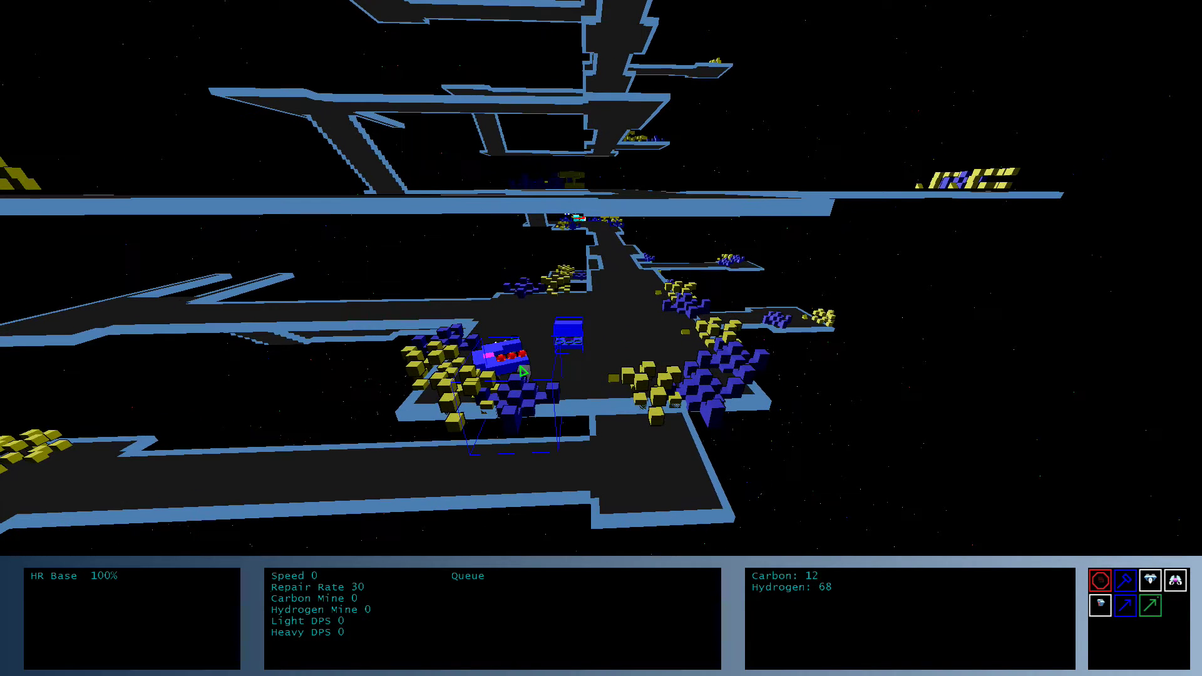
# Queue an HR Miner at the HR Base, then check its progress and the Precursor.
pyautogui.click(515, 362)
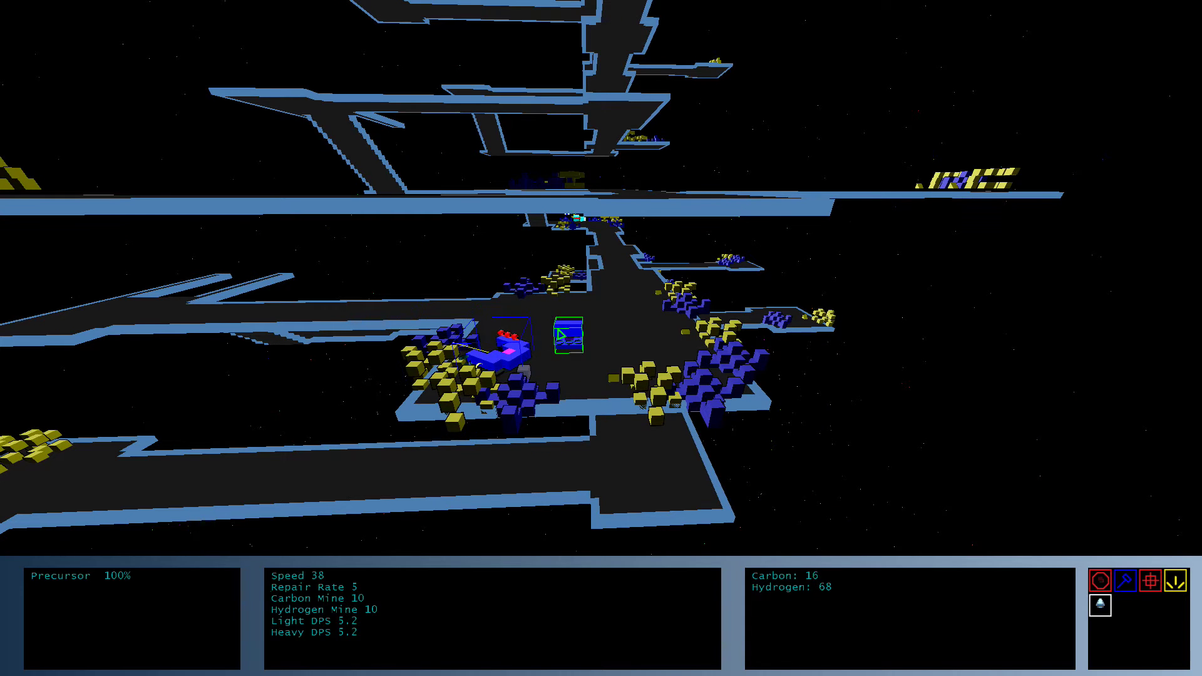
pyautogui.click(568, 335)
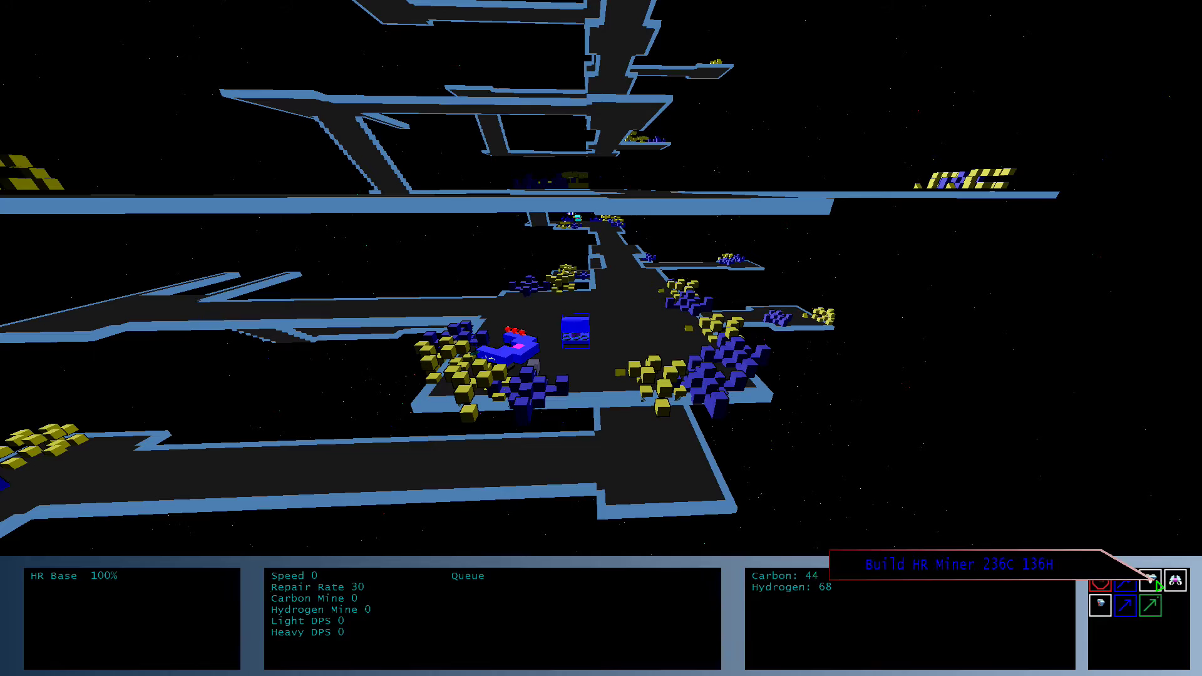
pyautogui.scroll(3, 1150, 578)
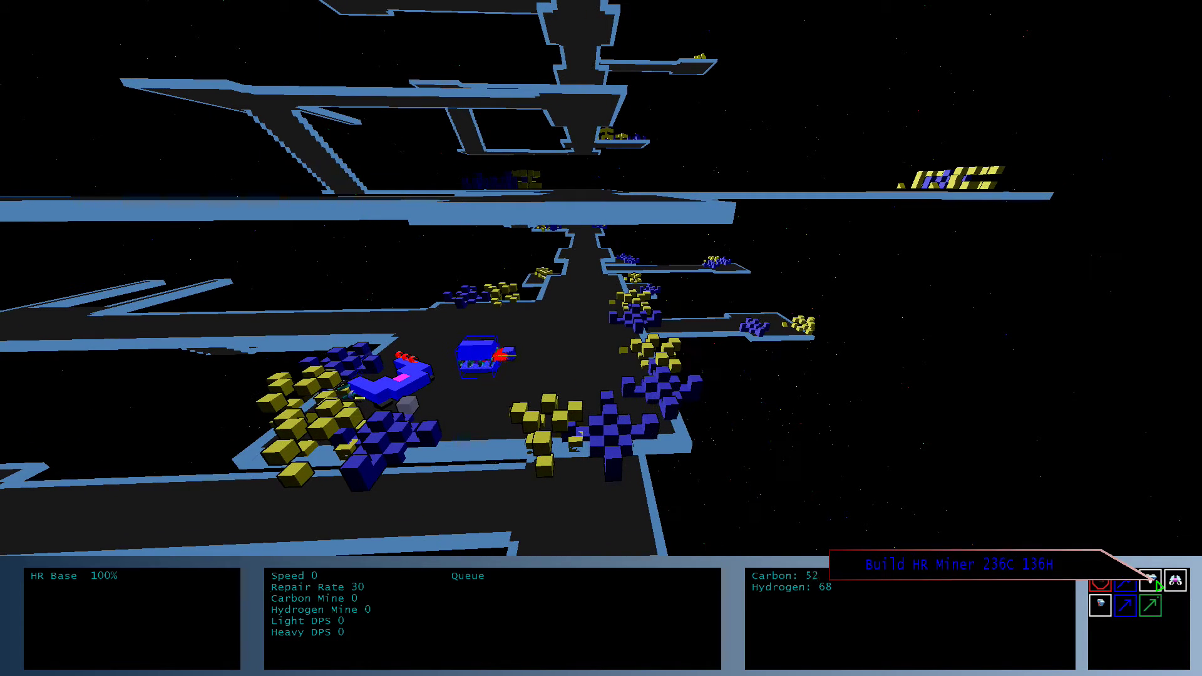
pyautogui.scroll(-2, 557, 381)
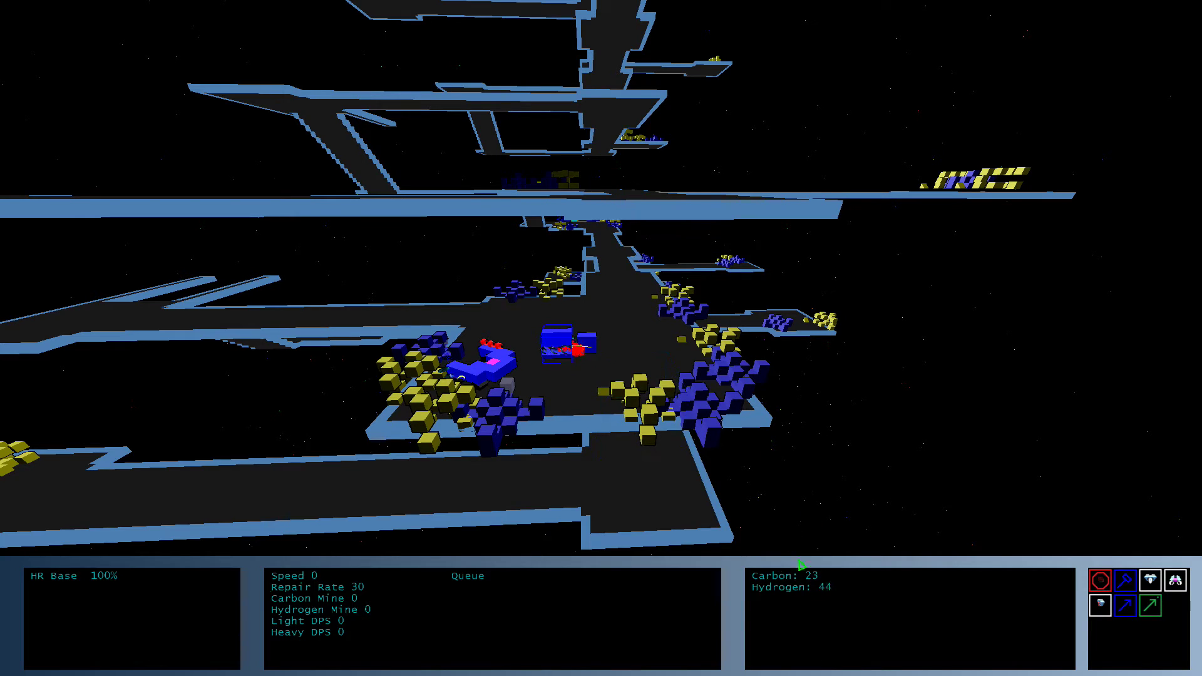
pyautogui.click(592, 352)
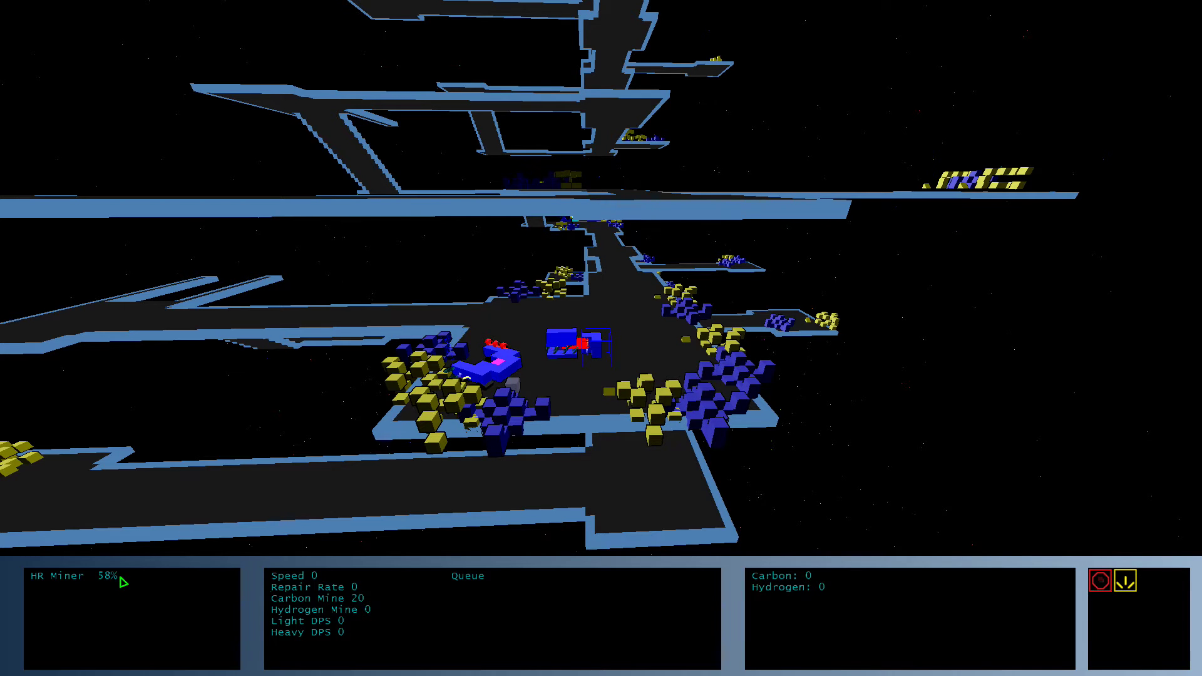
pyautogui.click(505, 376)
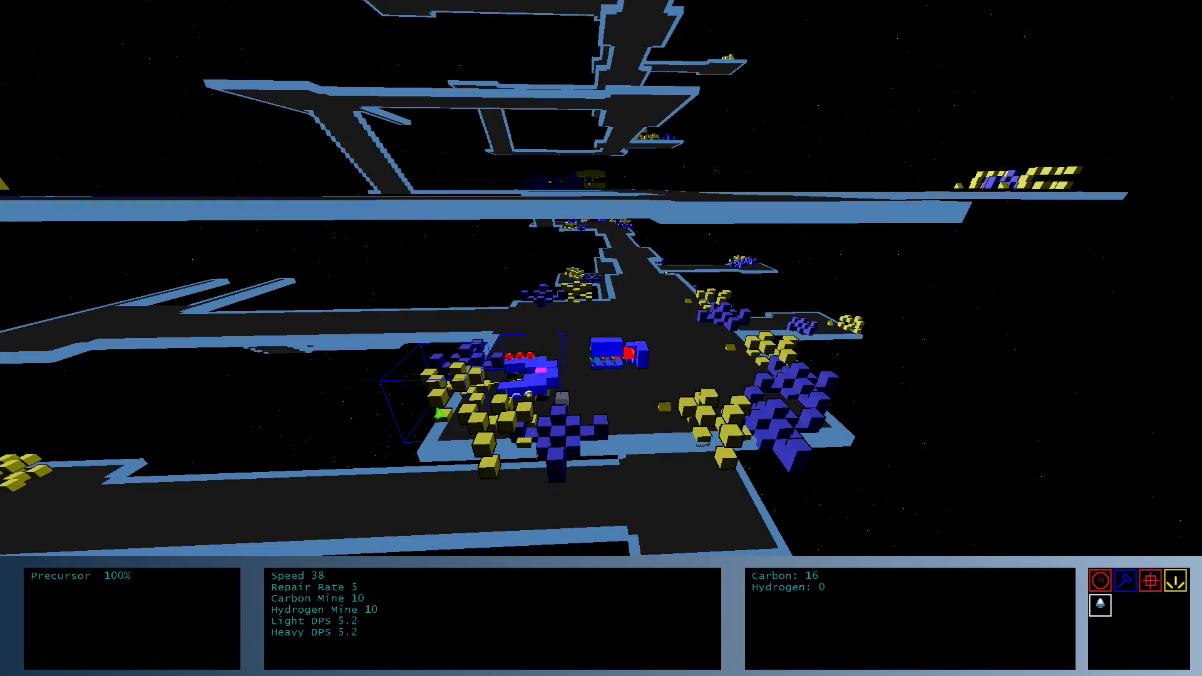
pyautogui.scroll(-2, 601, 376)
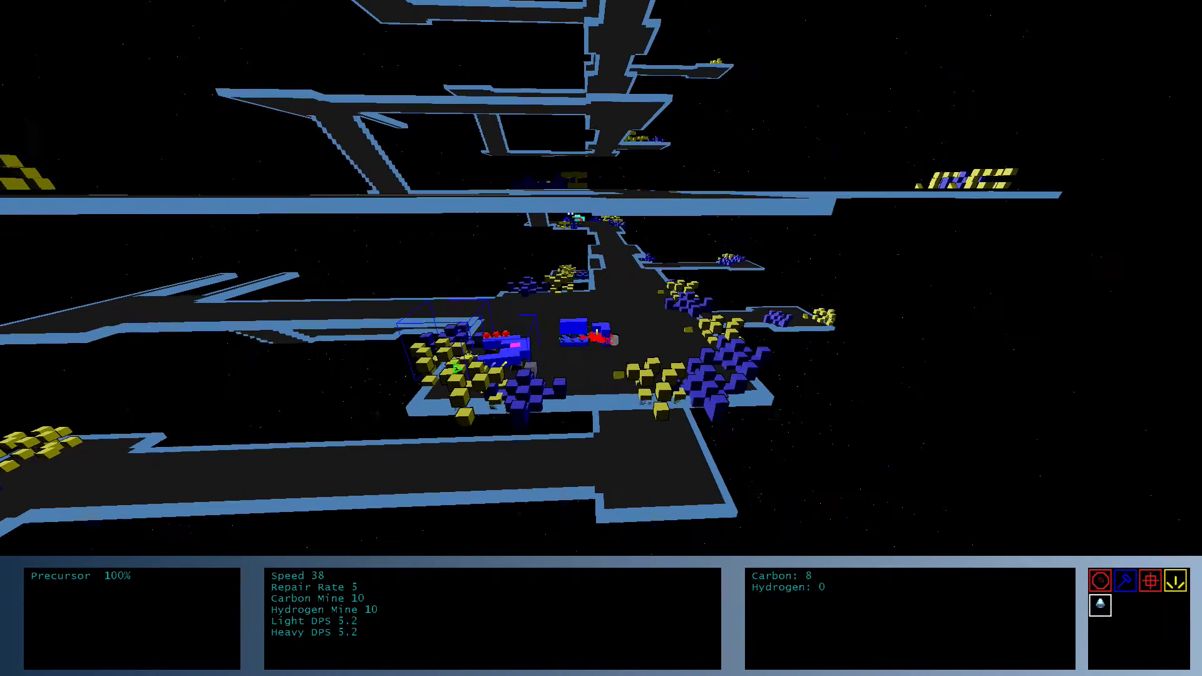
pyautogui.scroll(2, 602, 377)
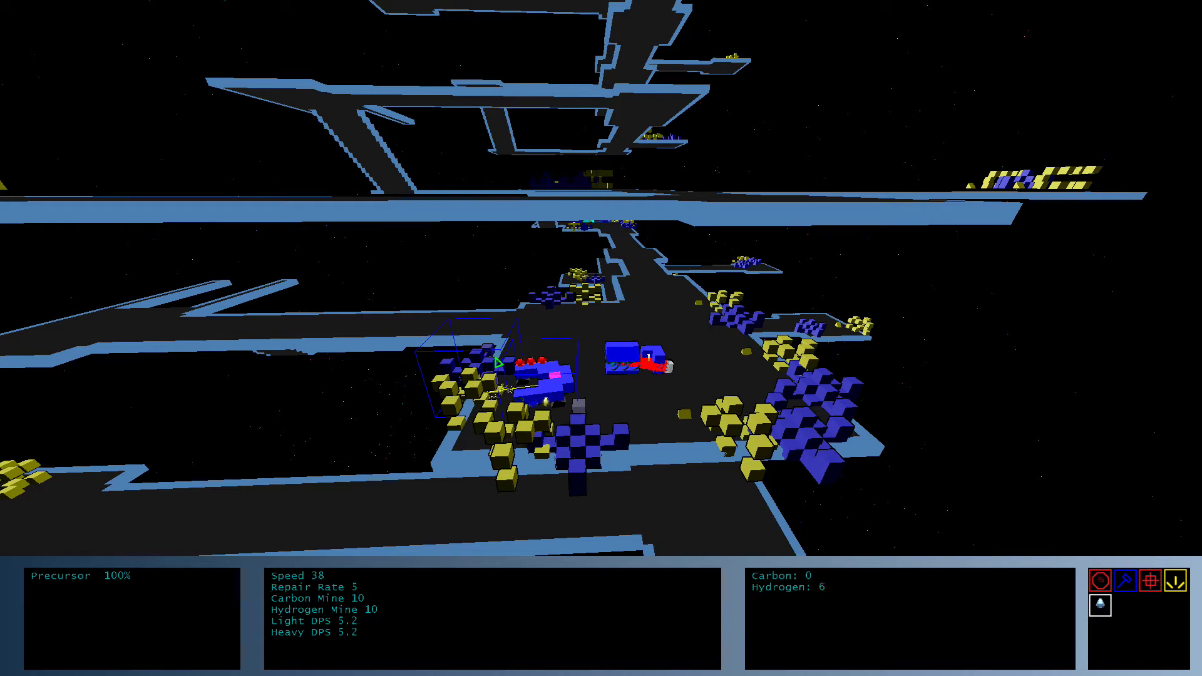
pyautogui.click(571, 382)
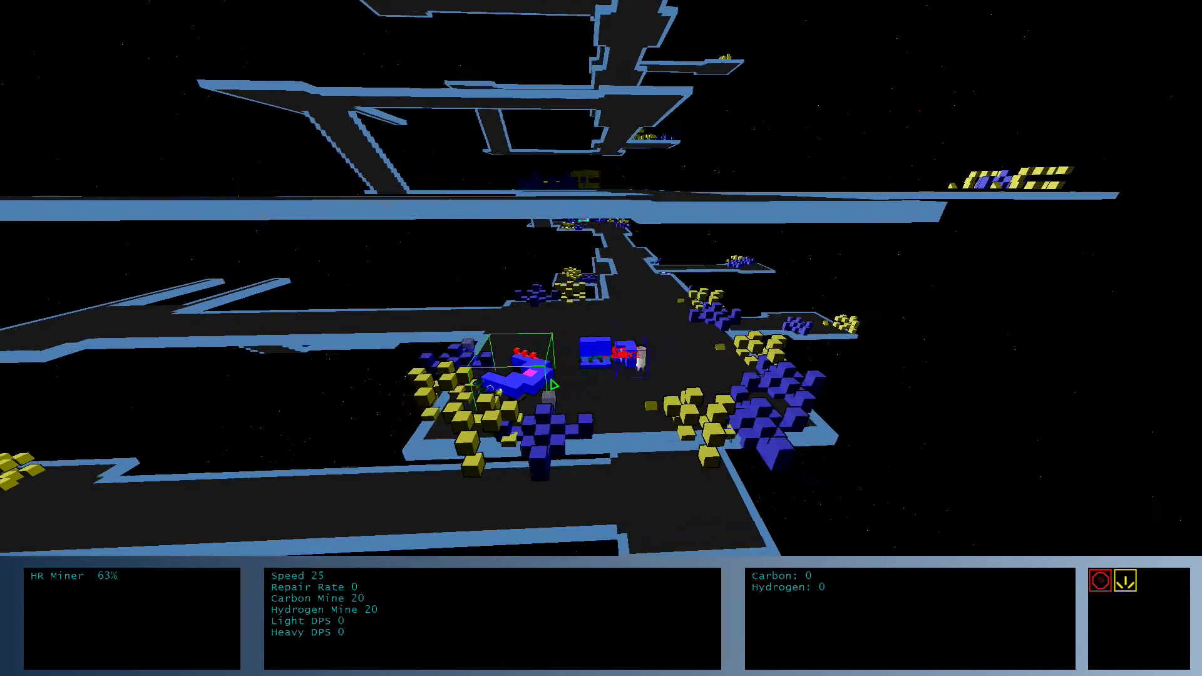
pyautogui.scroll(-3, 550, 396)
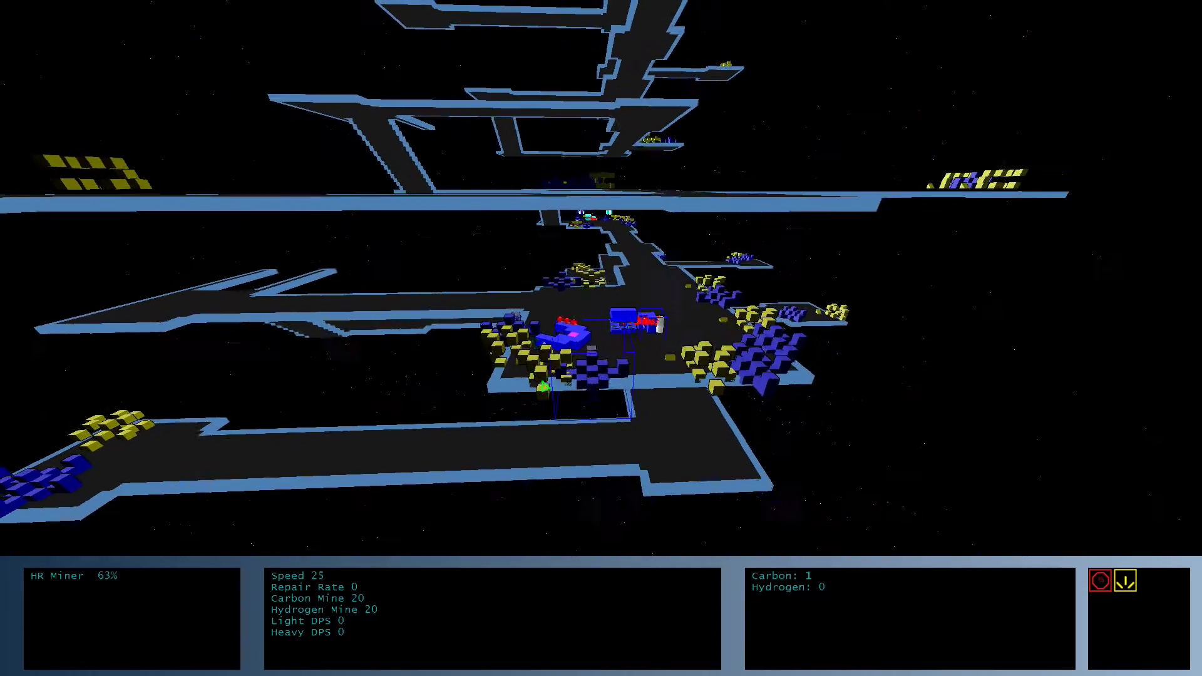
pyautogui.moveTo(545, 387); pyautogui.dragTo(583, 324)
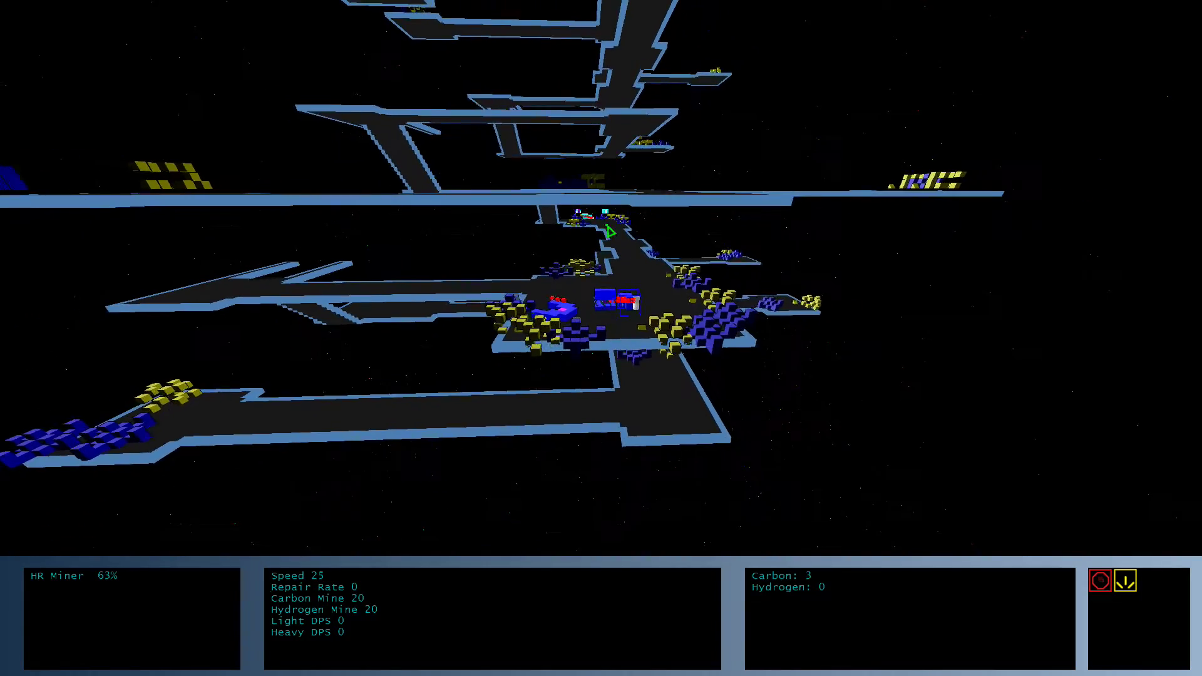
pyautogui.scroll(2, 583, 324)
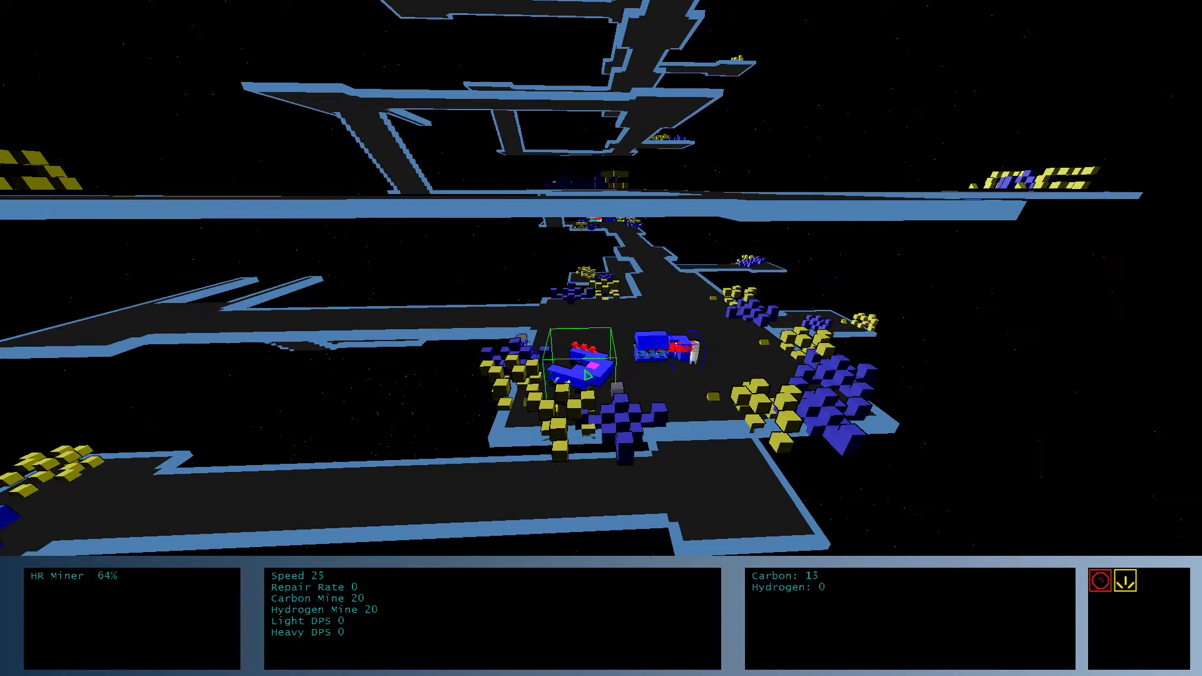
pyautogui.click(527, 385)
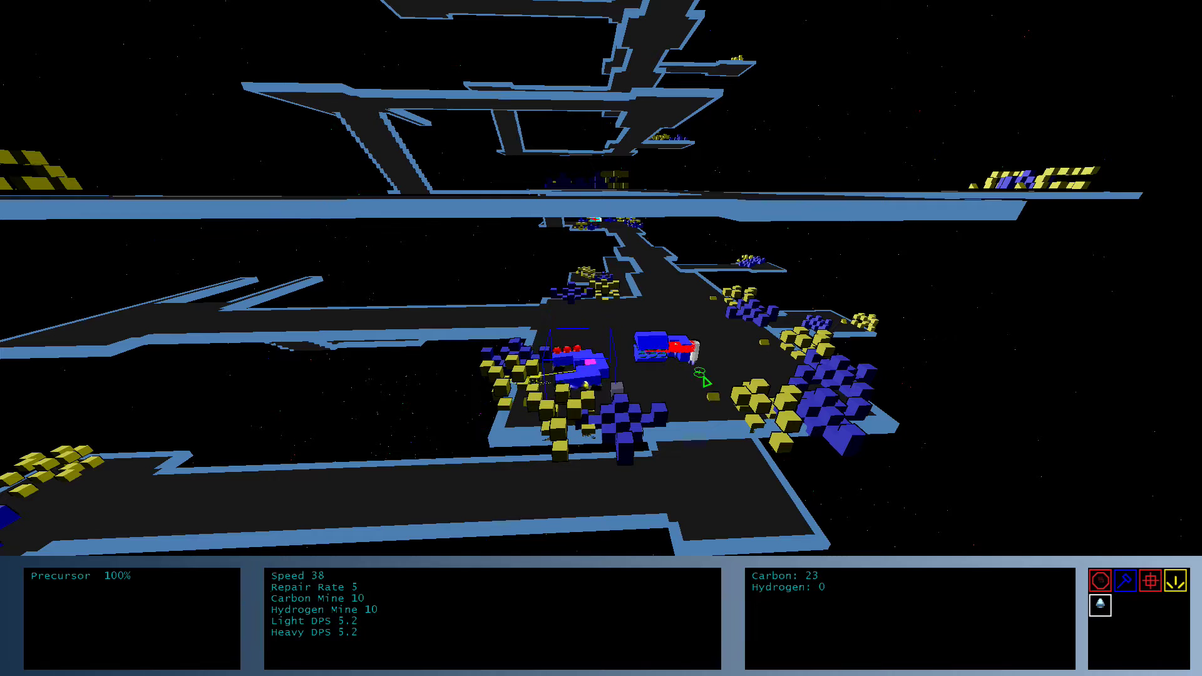
# Check the nearly finished HR Miner and the Precursor, then queue another HR Miner.
pyautogui.click(694, 359)
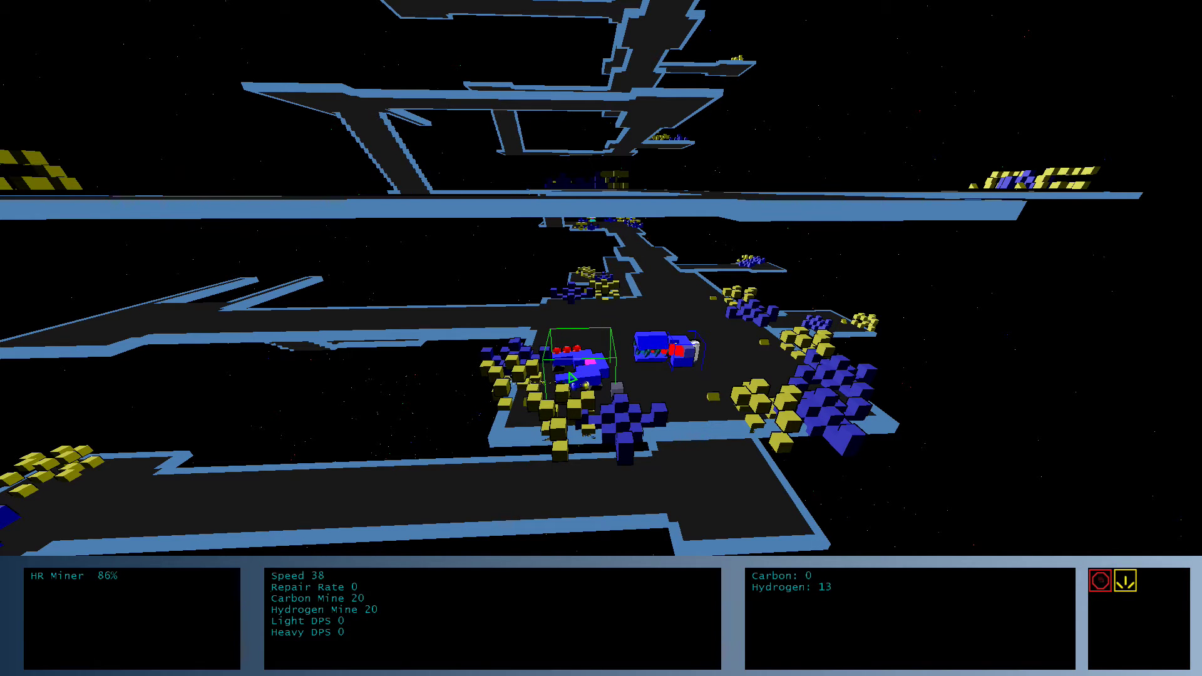
pyautogui.click(572, 377)
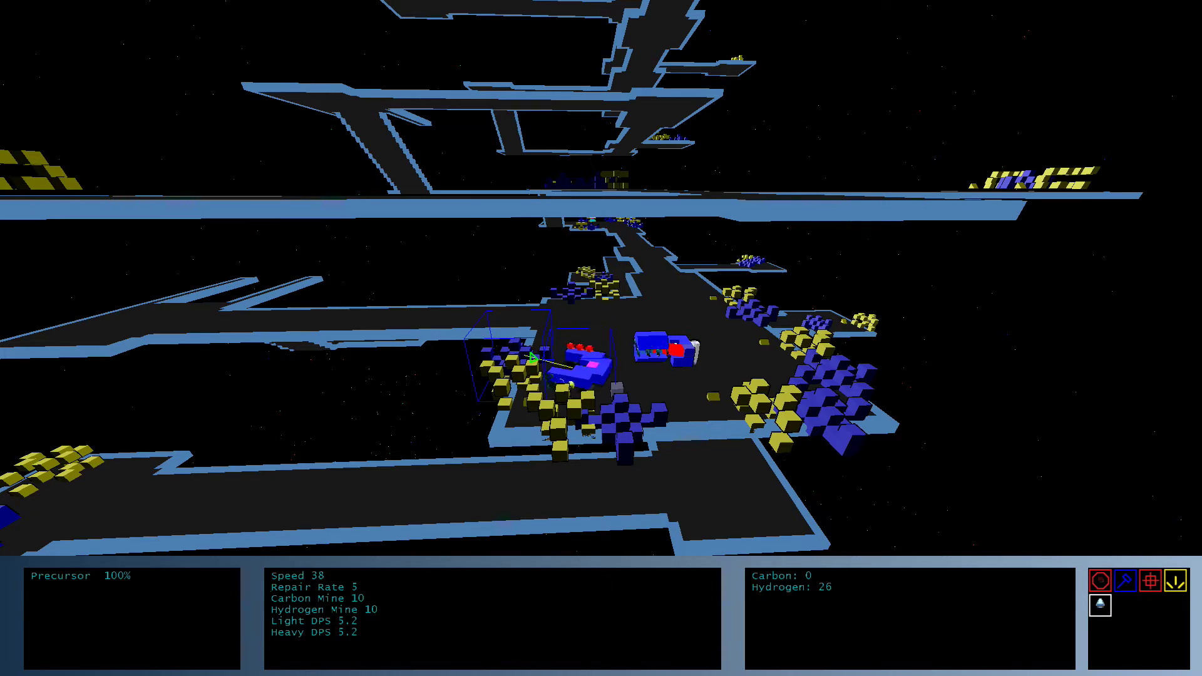
pyautogui.scroll(-3, 583, 375)
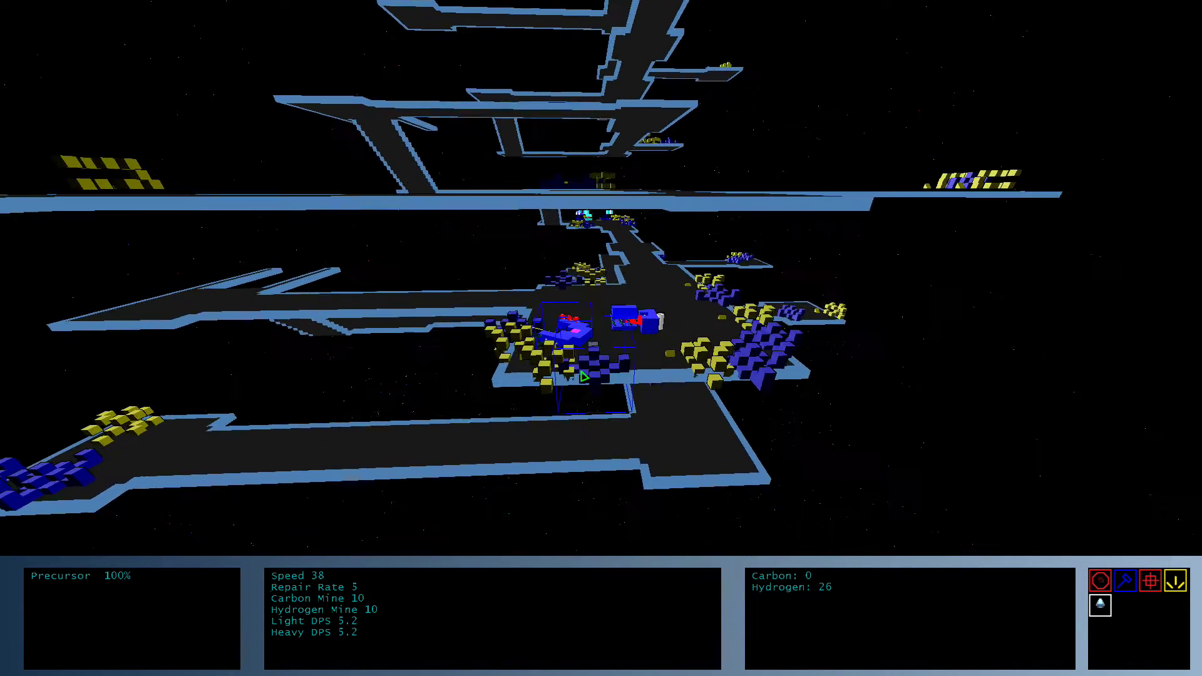
pyautogui.scroll(3, 585, 376)
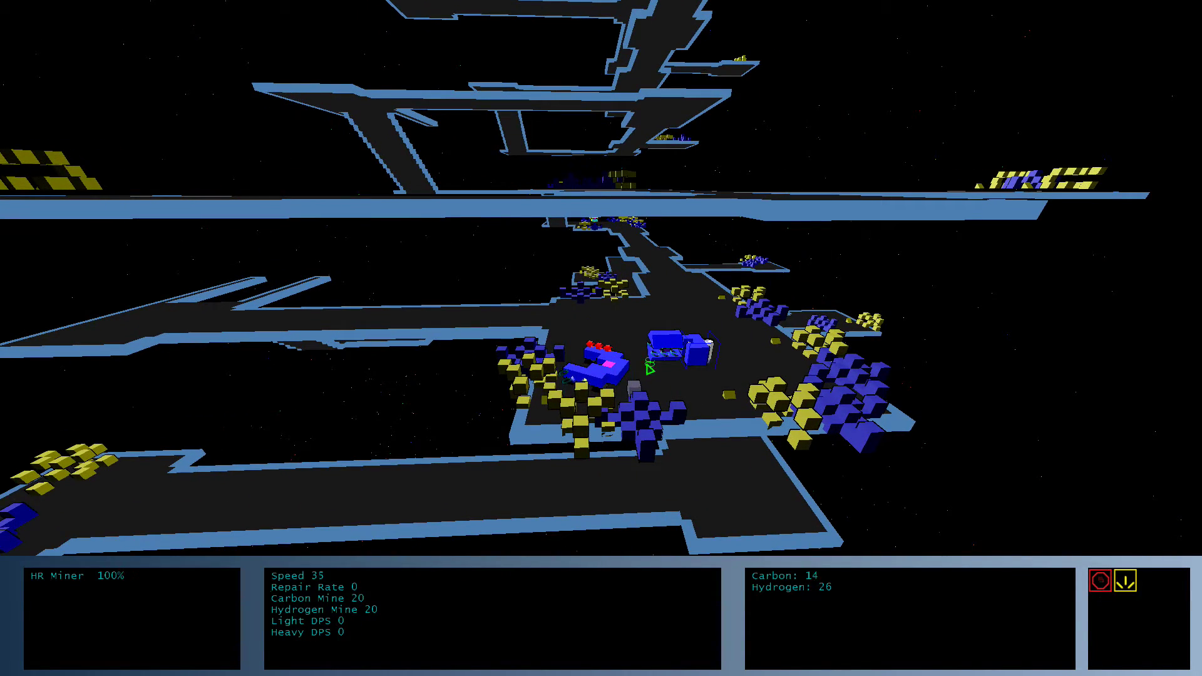
pyautogui.moveTo(648, 368); pyautogui.dragTo(714, 350)
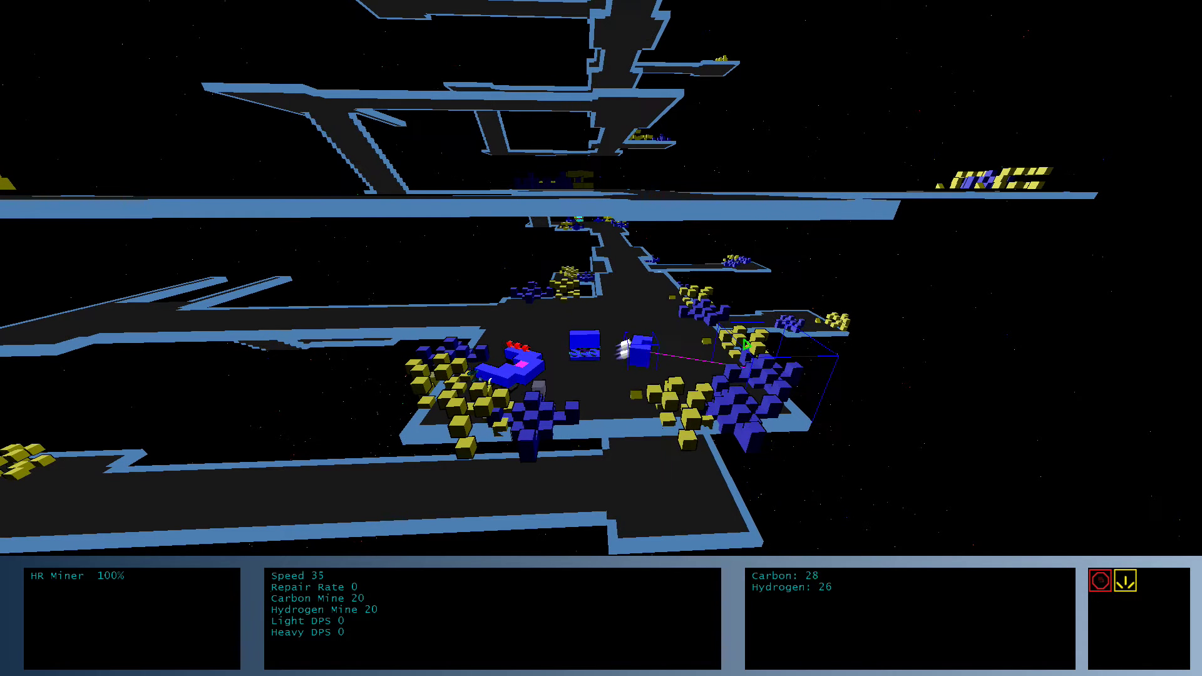
pyautogui.scroll(2, 622, 350)
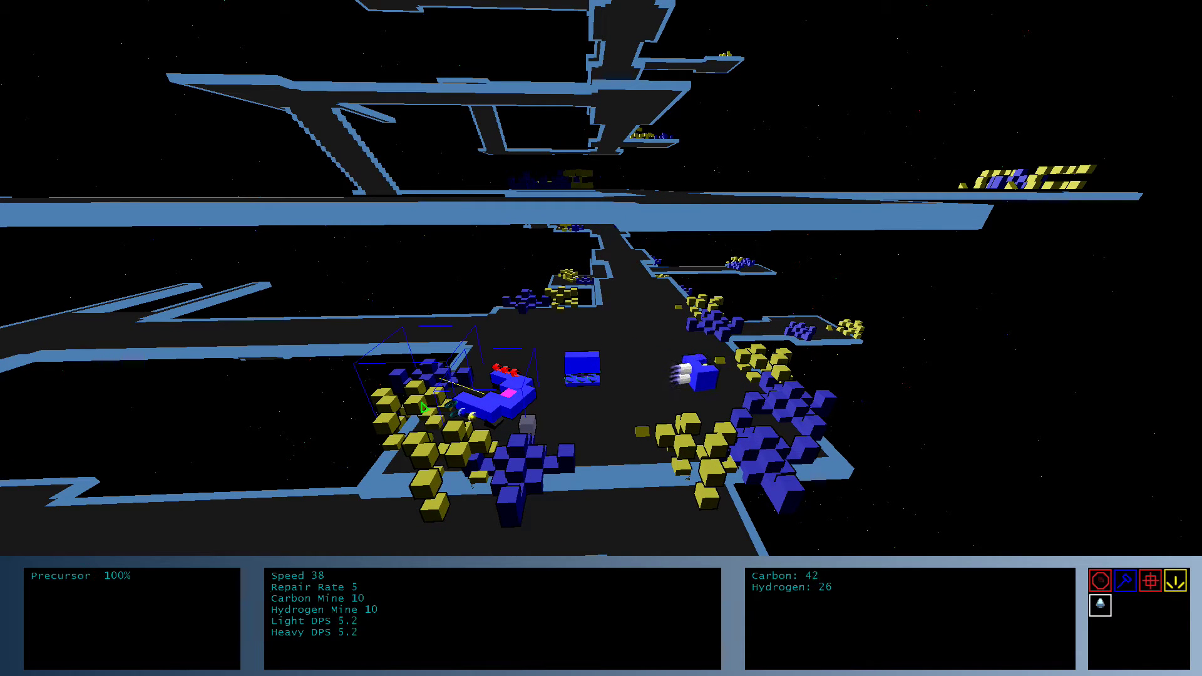
pyautogui.scroll(-2, 969, 536)
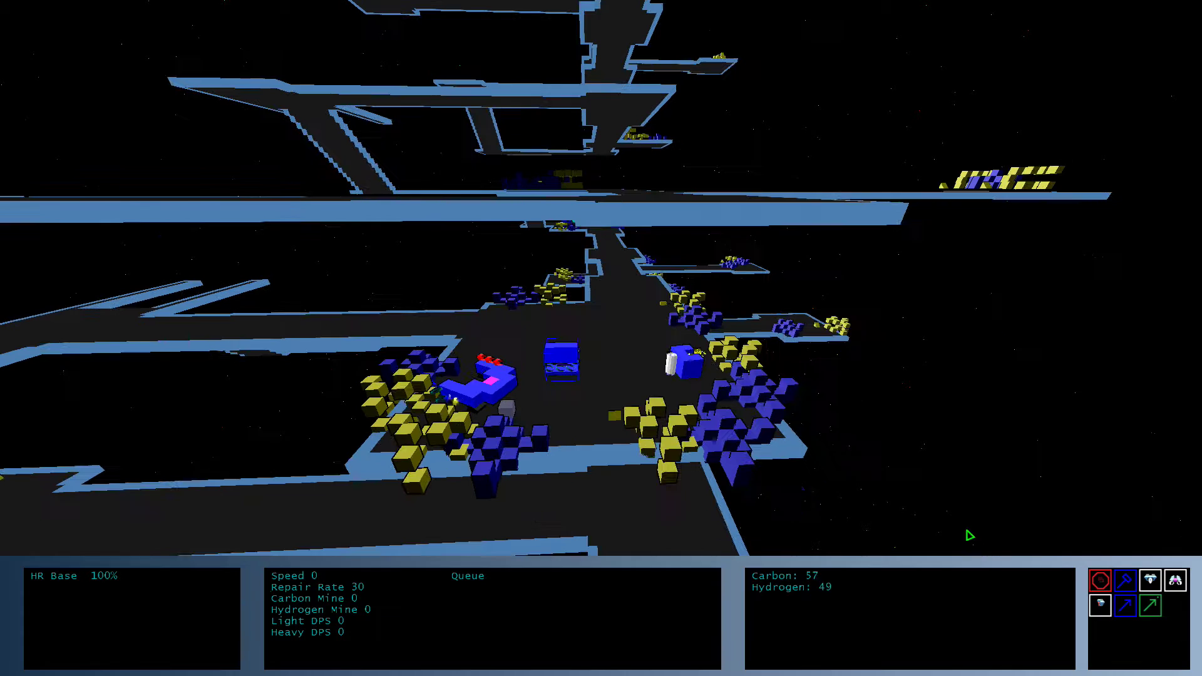
pyautogui.scroll(2, 550, 428)
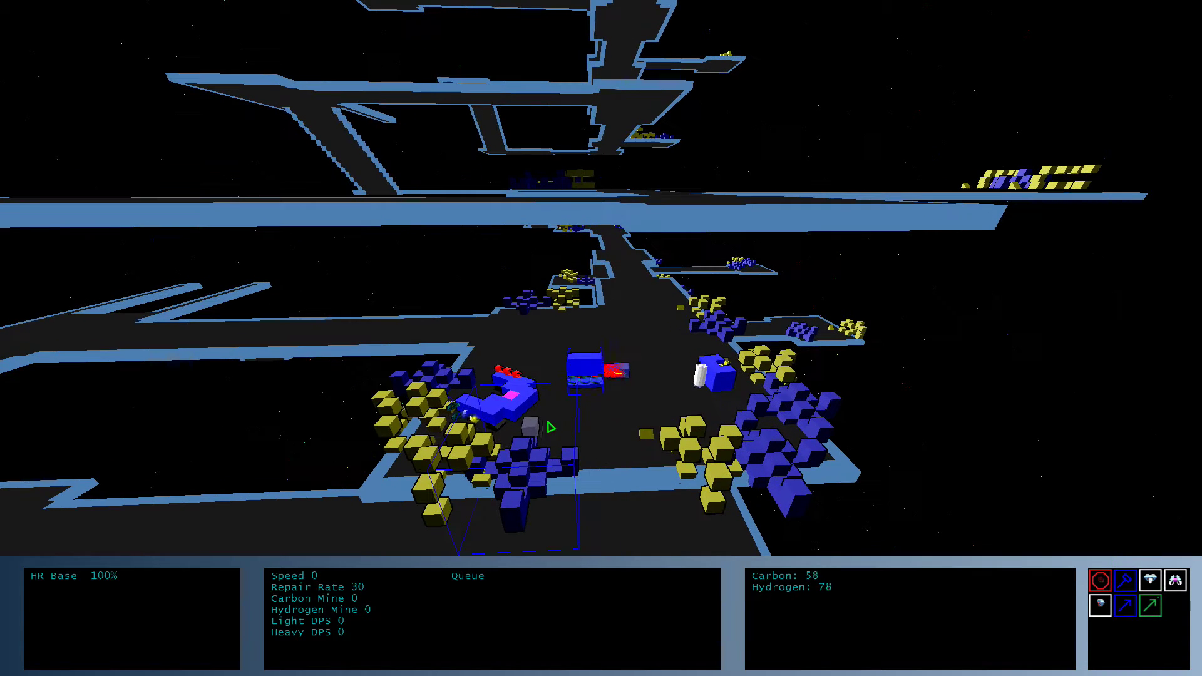
pyautogui.scroll(-2, 579, 423)
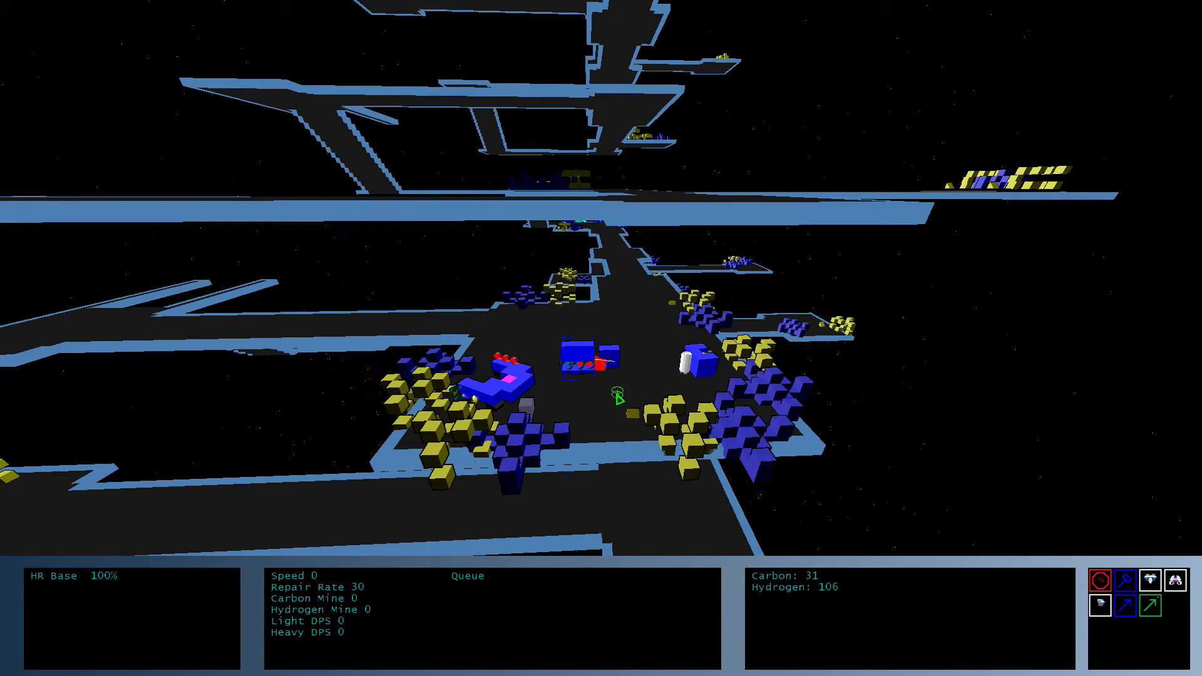
pyautogui.scroll(1, 618, 397)
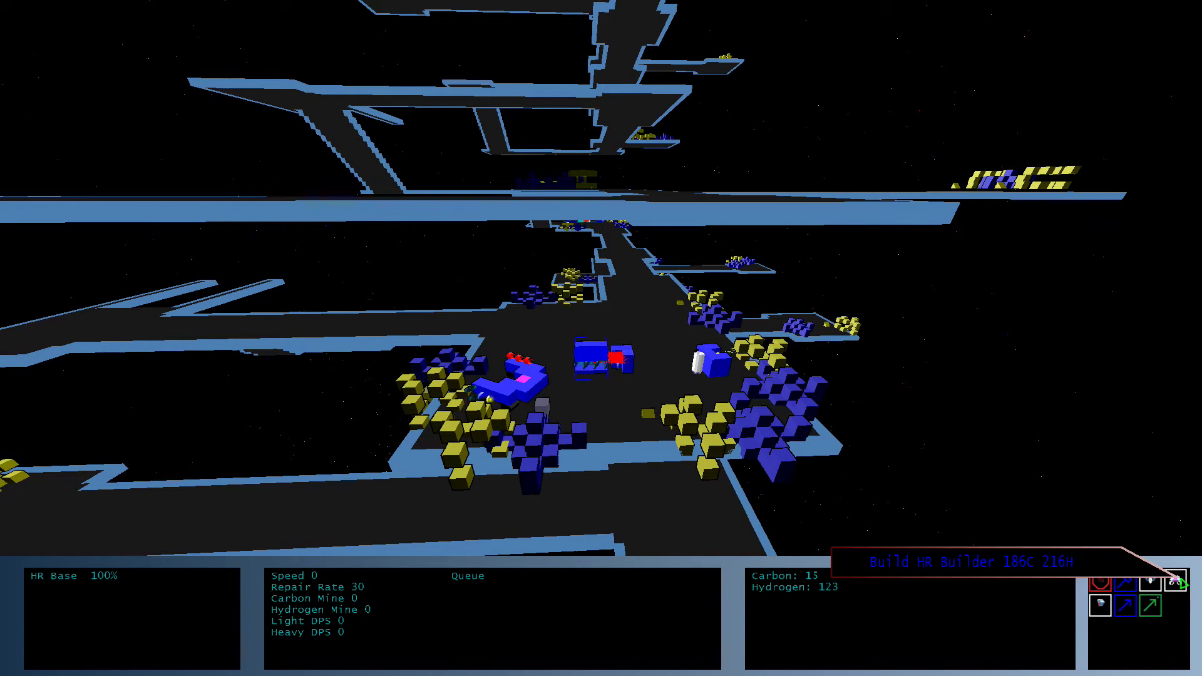
pyautogui.scroll(-2, 1176, 583)
pyautogui.scroll(-2, 1176, 582)
pyautogui.scroll(-2, 1176, 582)
pyautogui.scroll(-1, 1176, 583)
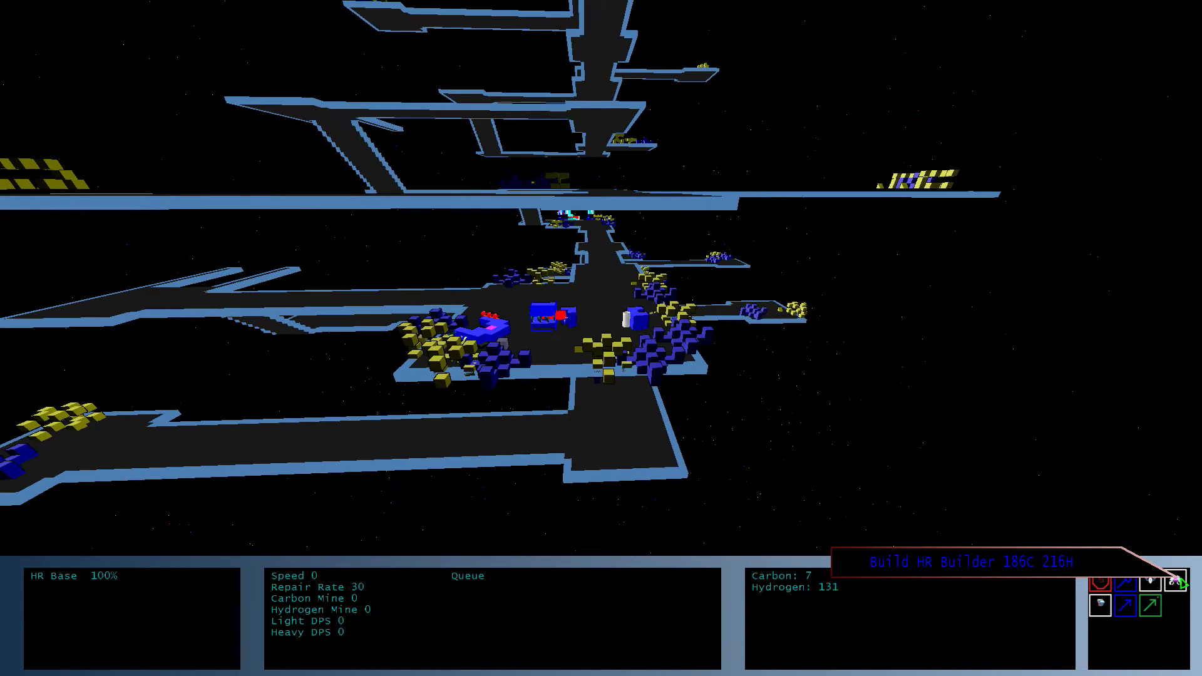
pyautogui.click(1177, 583)
pyautogui.scroll(3, 583, 317)
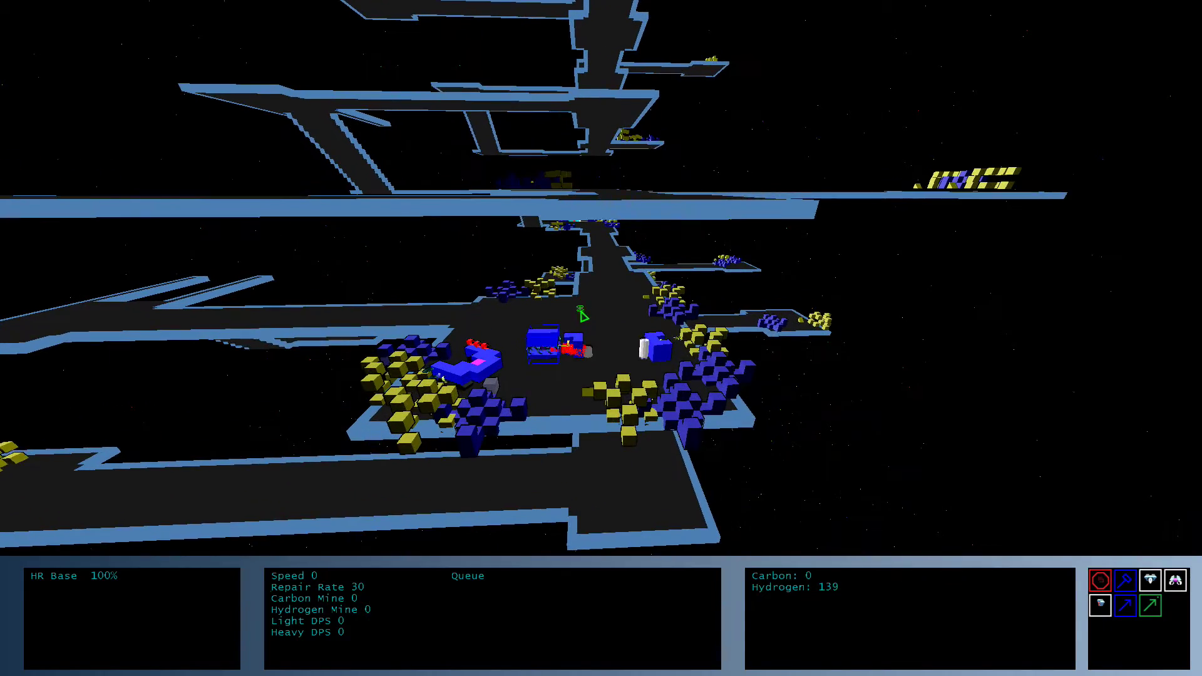
pyautogui.scroll(1, 583, 317)
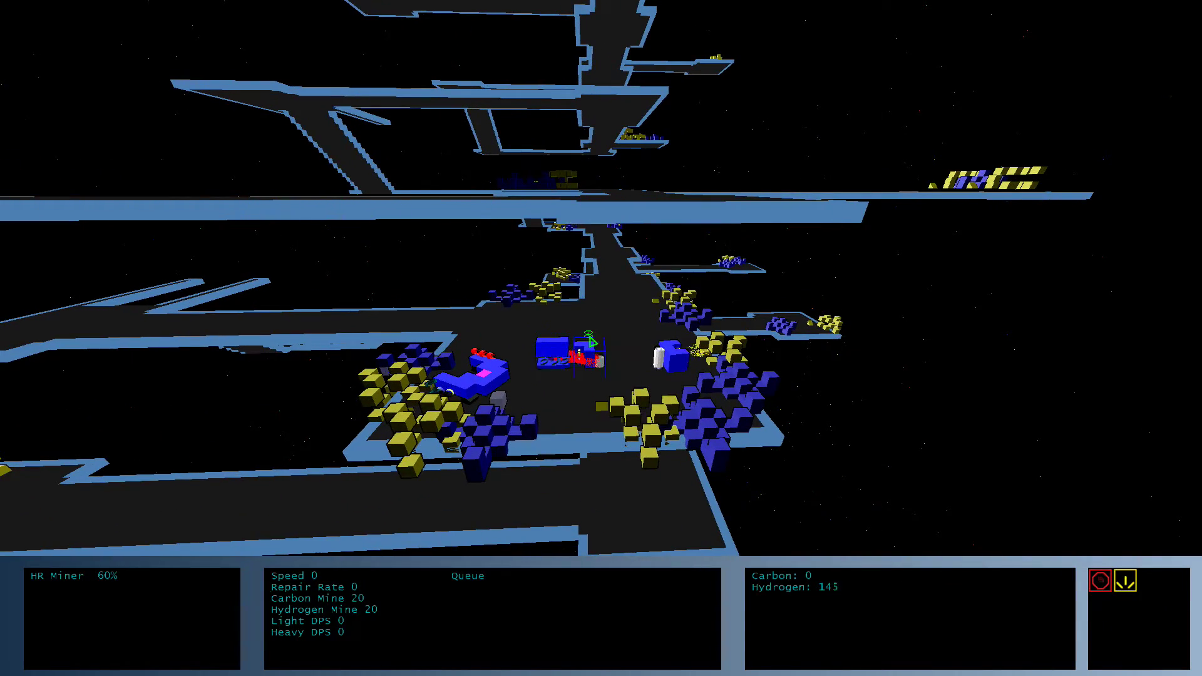
pyautogui.scroll(-2, 587, 338)
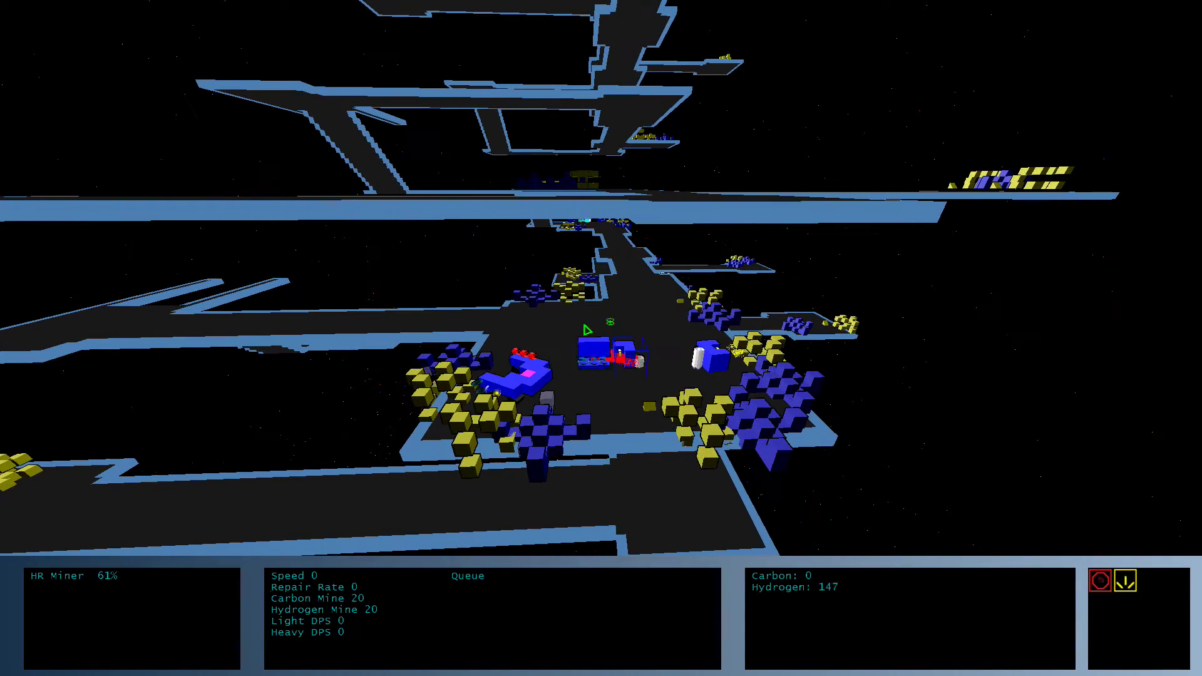
pyautogui.scroll(-1, 587, 339)
pyautogui.scroll(-2, 578, 301)
pyautogui.scroll(-1, 574, 261)
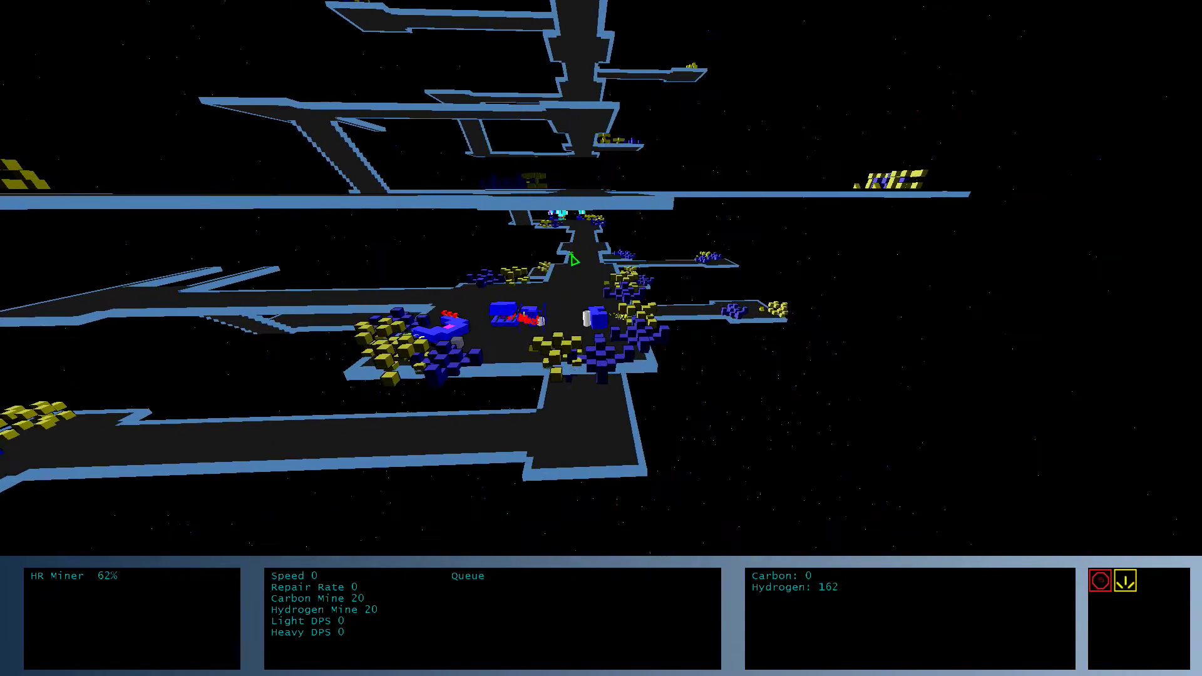
# Move the finished HR Miner to the blue-and-yellow deposit on the lower-left platform.
pyautogui.moveTo(573, 261)
pyautogui.mouseDown()
pyautogui.moveTo(574, 231)
pyautogui.moveTo(599, 303)
pyautogui.moveTo(537, 188)
pyautogui.moveTo(558, 219)
pyautogui.moveTo(582, 350)
pyautogui.moveTo(558, 352)
pyautogui.mouseUp()
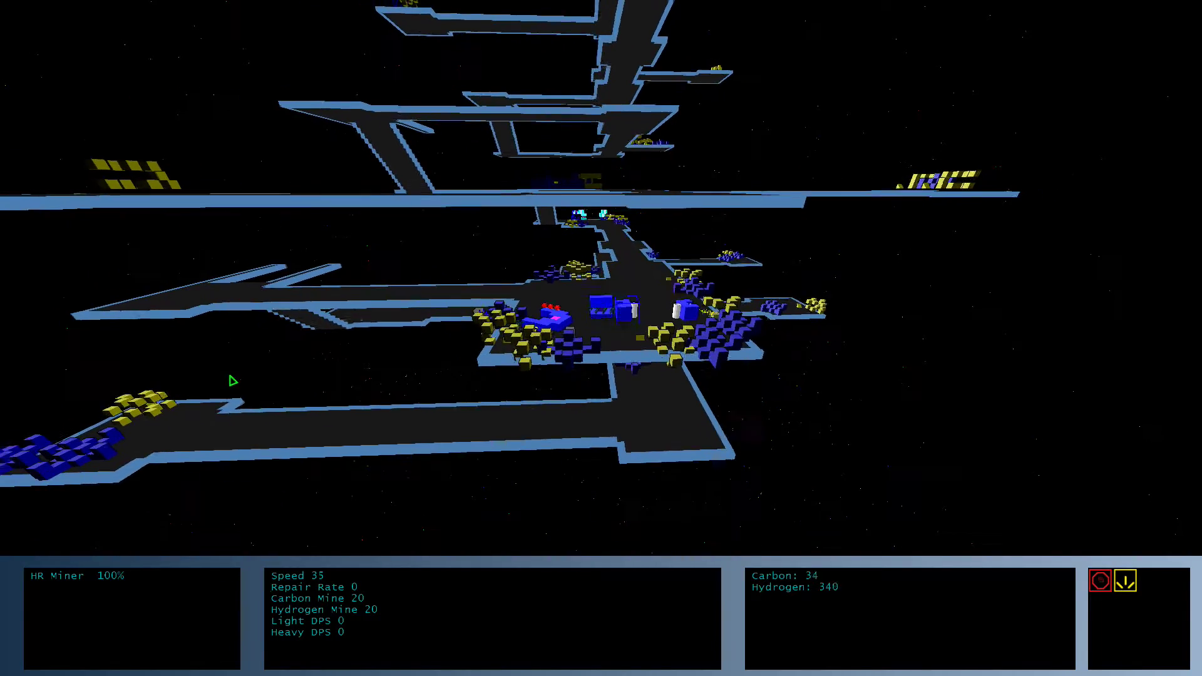
pyautogui.scroll(1, 558, 352)
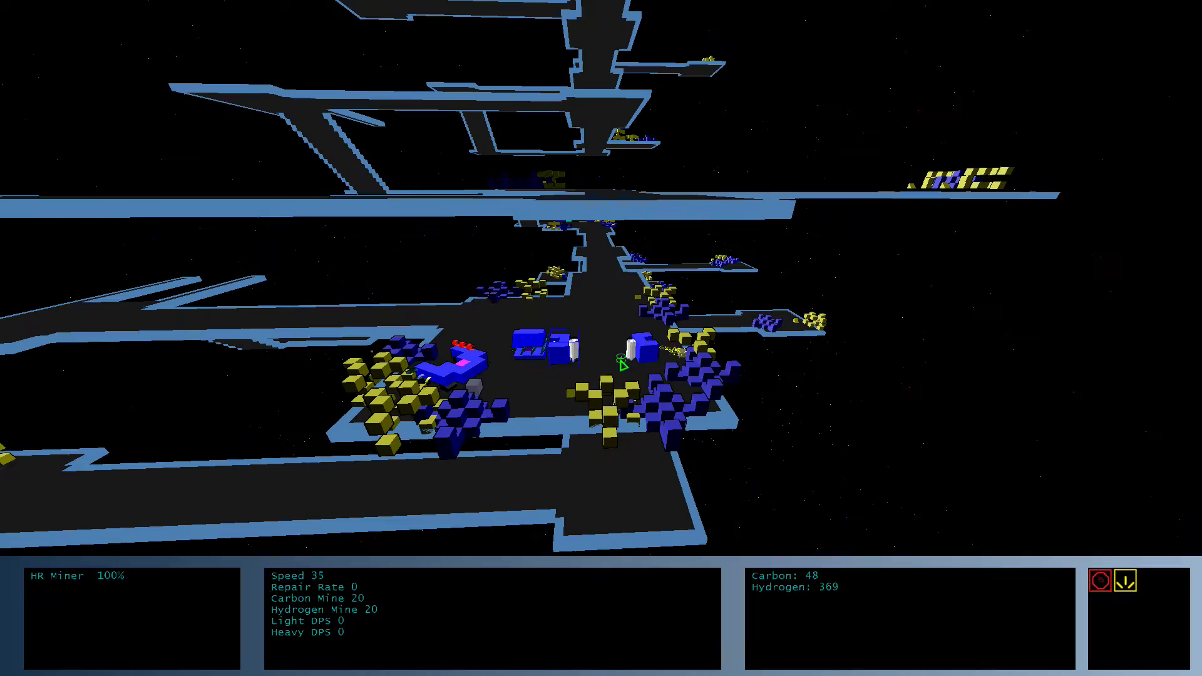
pyautogui.moveTo(569, 331); pyautogui.dragTo(262, 453)
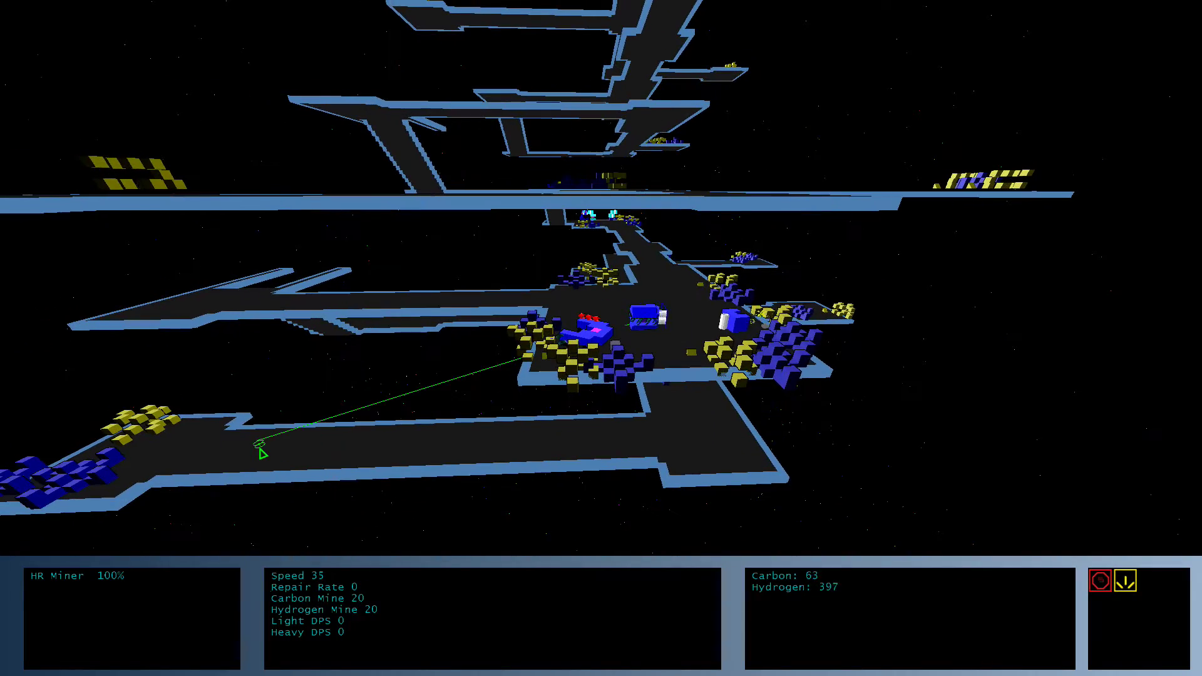
pyautogui.scroll(3, 723, 368)
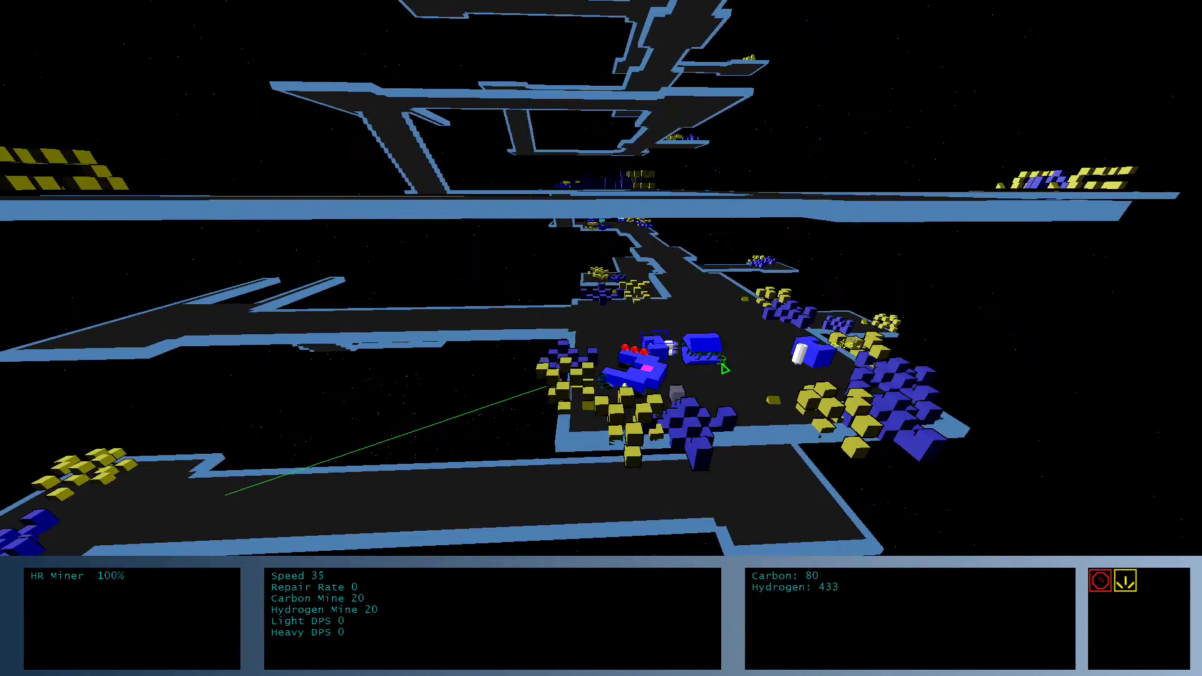
pyautogui.click(705, 350)
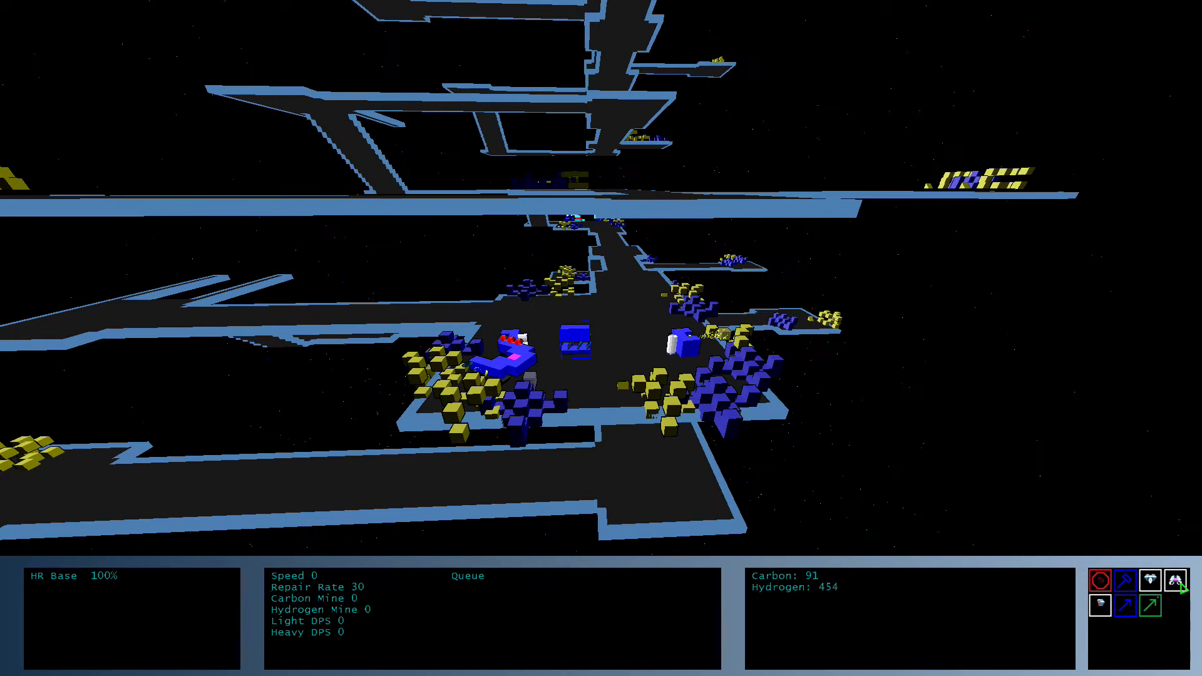
pyautogui.scroll(2, 553, 406)
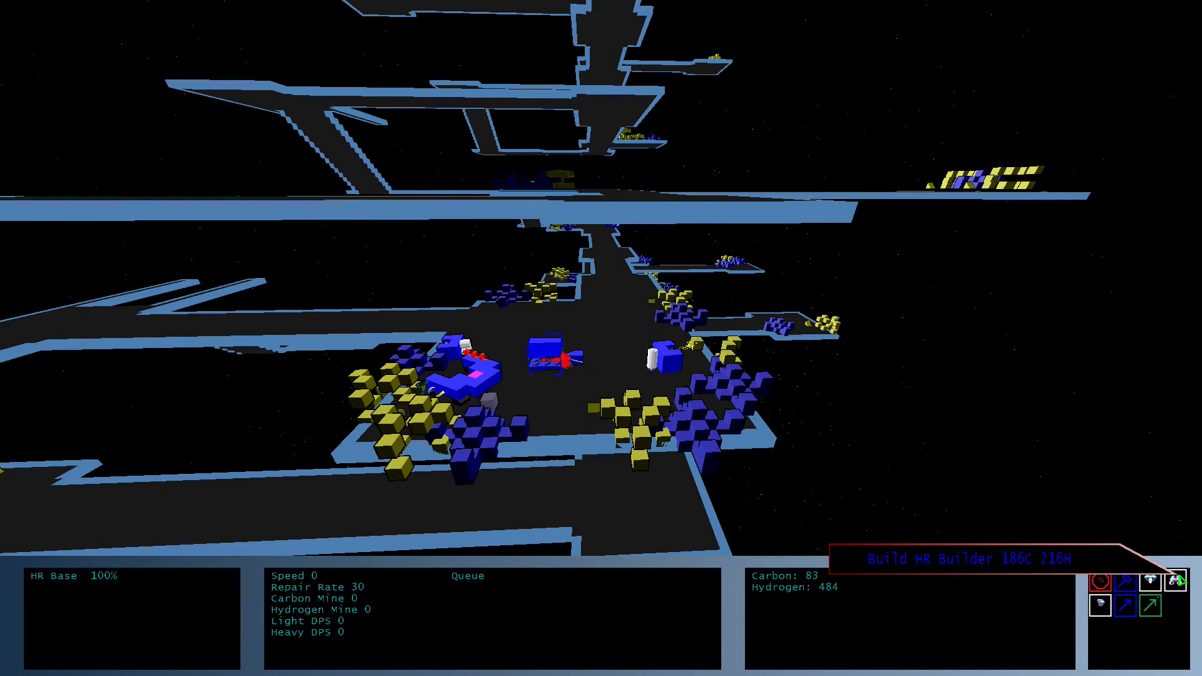
pyautogui.scroll(-4, 627, 399)
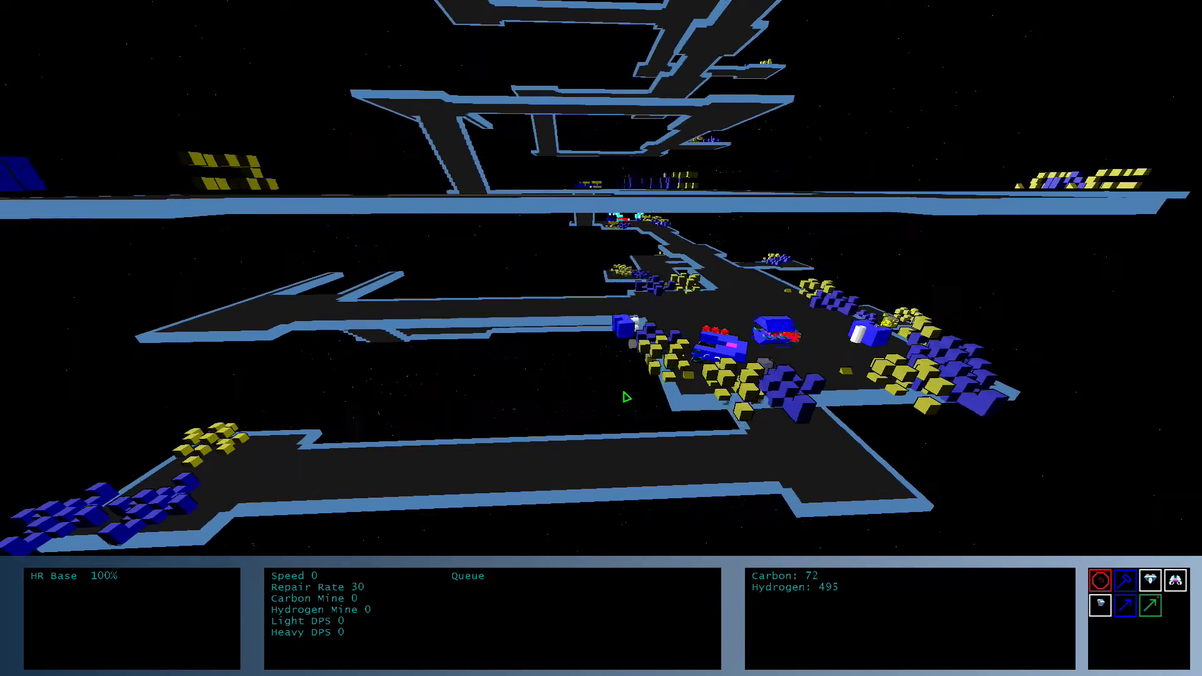
pyautogui.scroll(2, 627, 398)
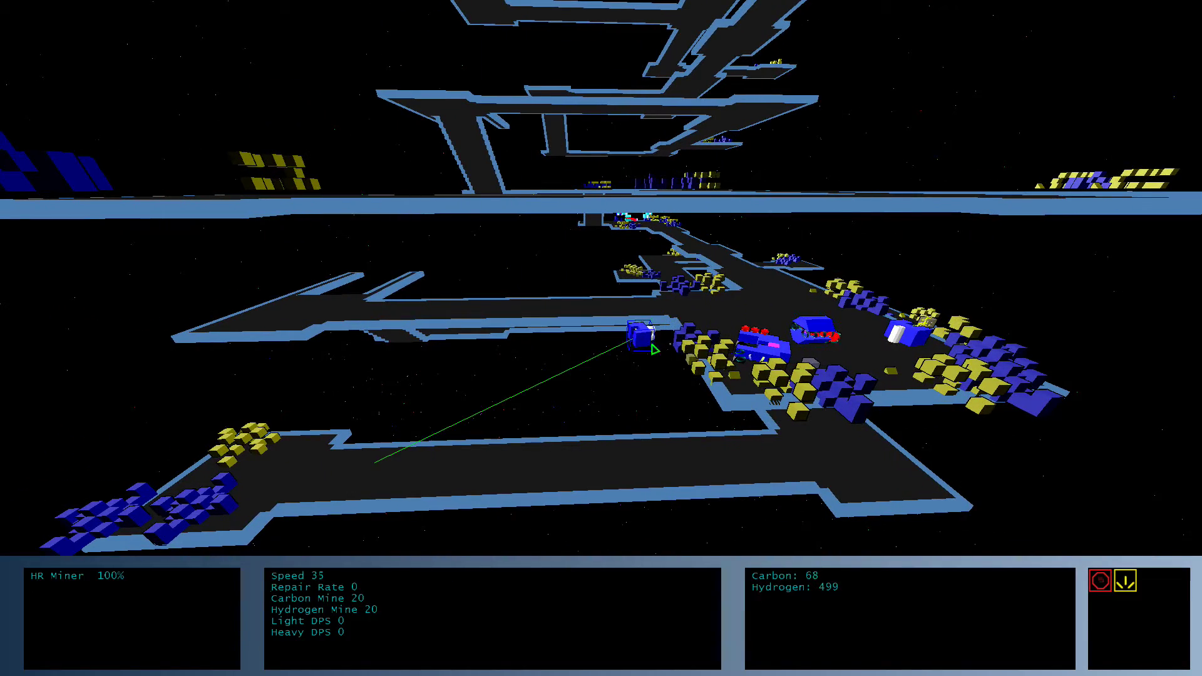
# Pan the camera to follow the miner to the lower-left mineral field, then return to base.
pyautogui.middleClick(650, 348)
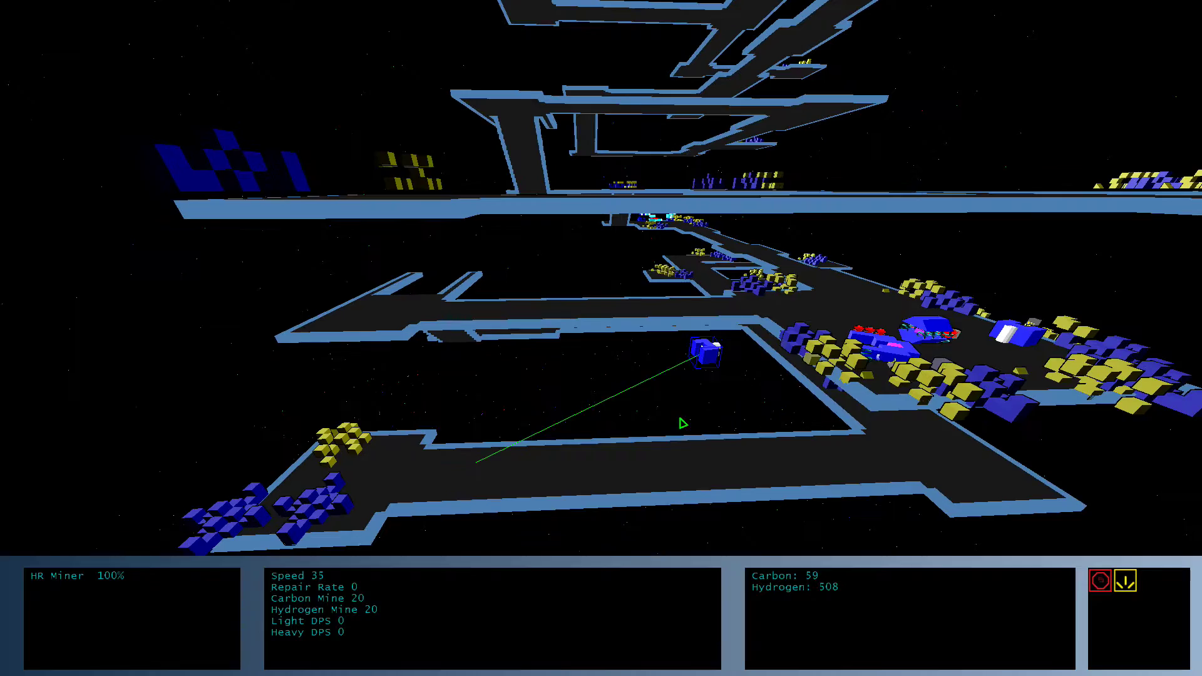
pyautogui.moveTo(683, 425); pyautogui.dragTo(452, 465)
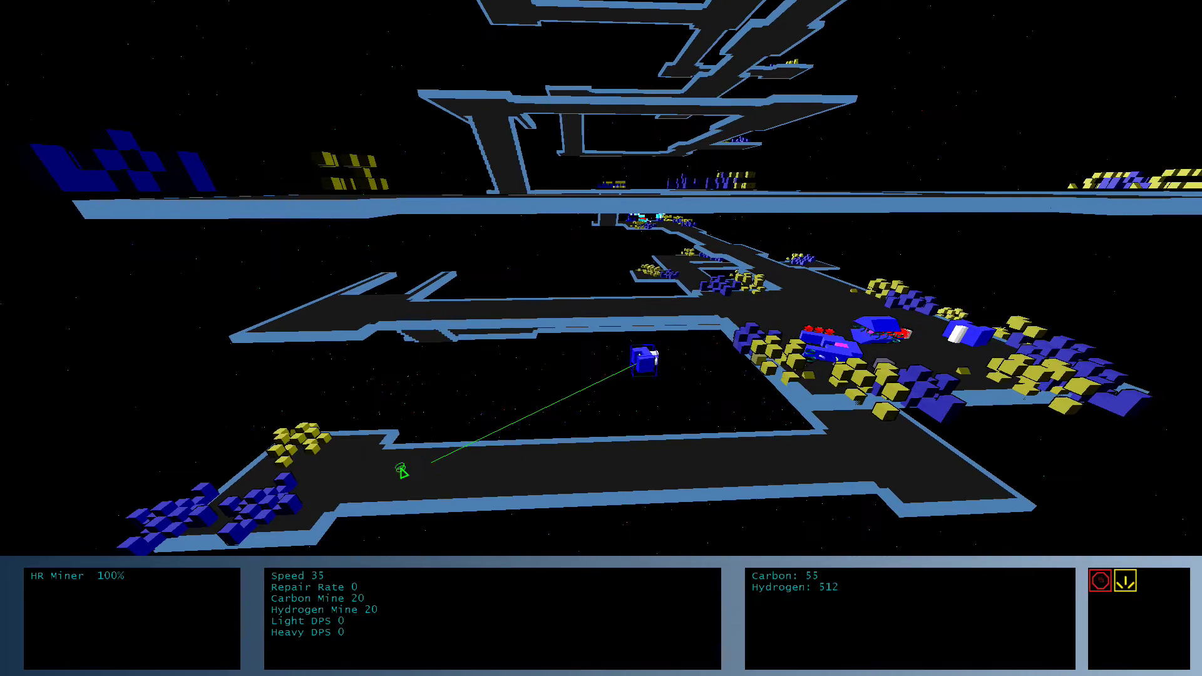
pyautogui.scroll(-2, 401, 471)
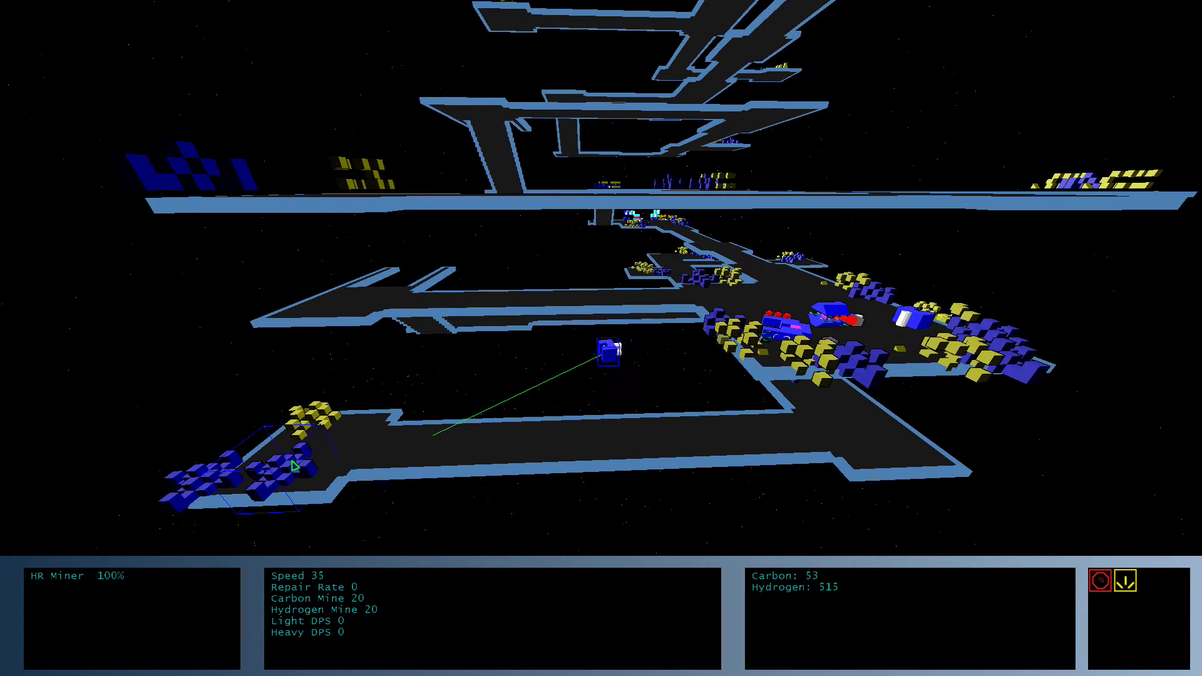
pyautogui.moveTo(296, 465); pyautogui.dragTo(476, 426)
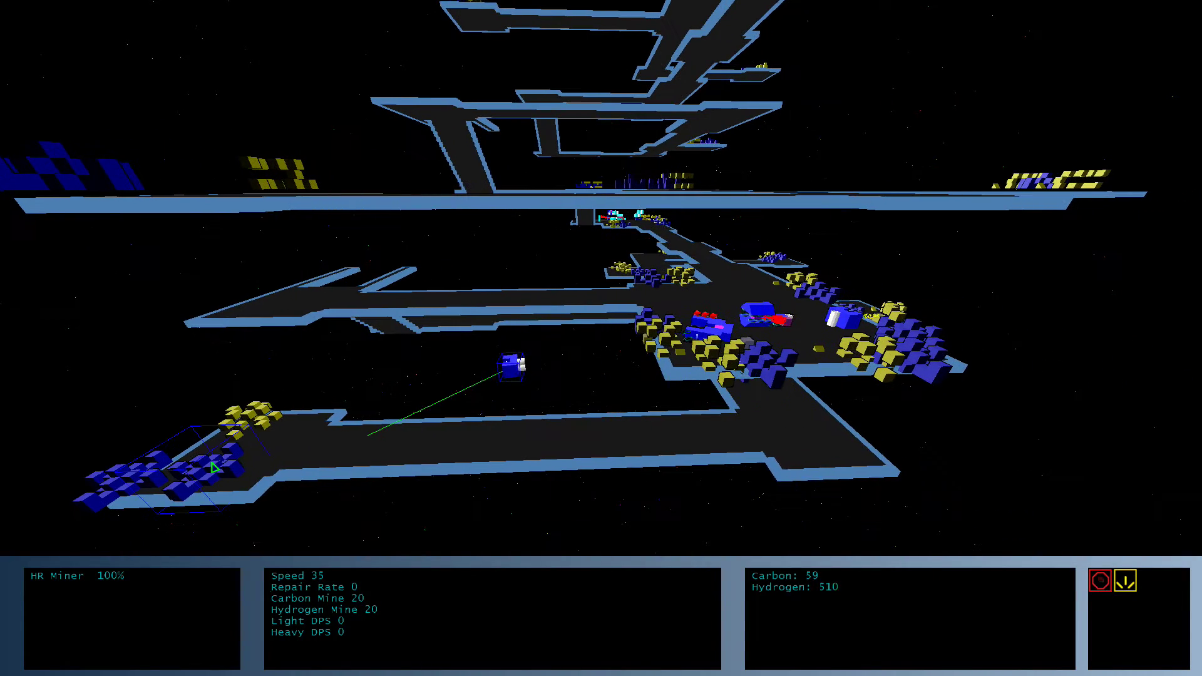
pyautogui.moveTo(588, 516)
pyautogui.mouseDown()
pyautogui.moveTo(678, 371)
pyautogui.moveTo(672, 357)
pyautogui.mouseUp()
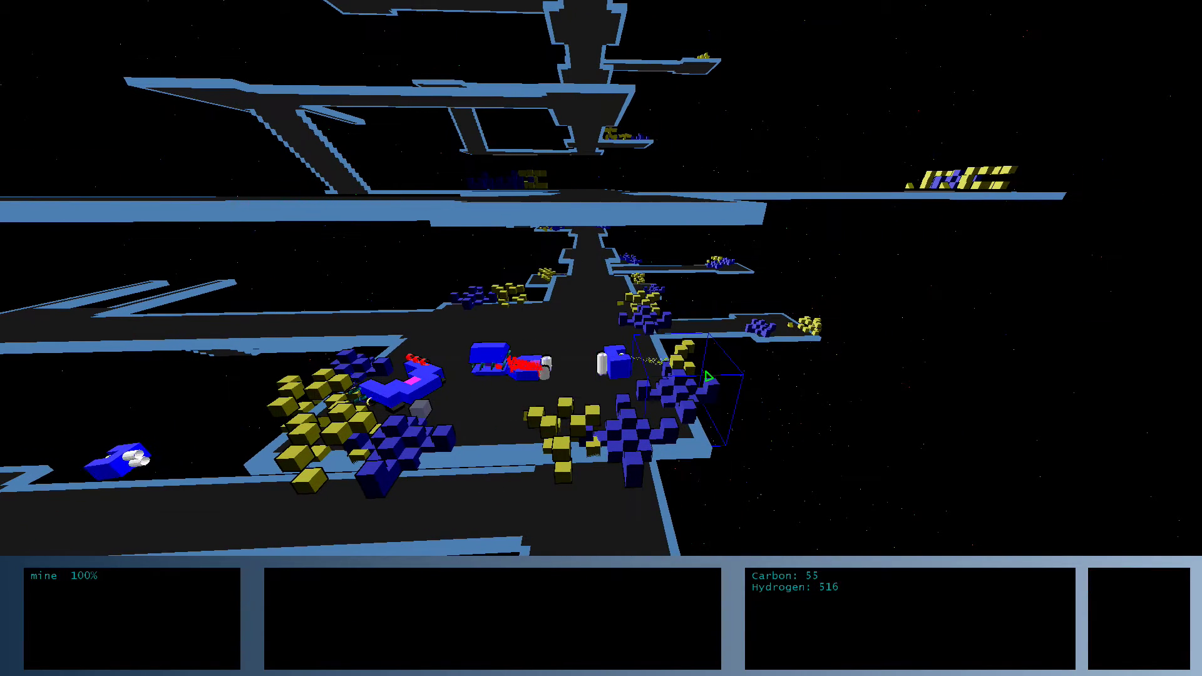
# Have the HR Builder place an HR Barrack beside the base, and set the base's rally point.
pyautogui.click(375, 399)
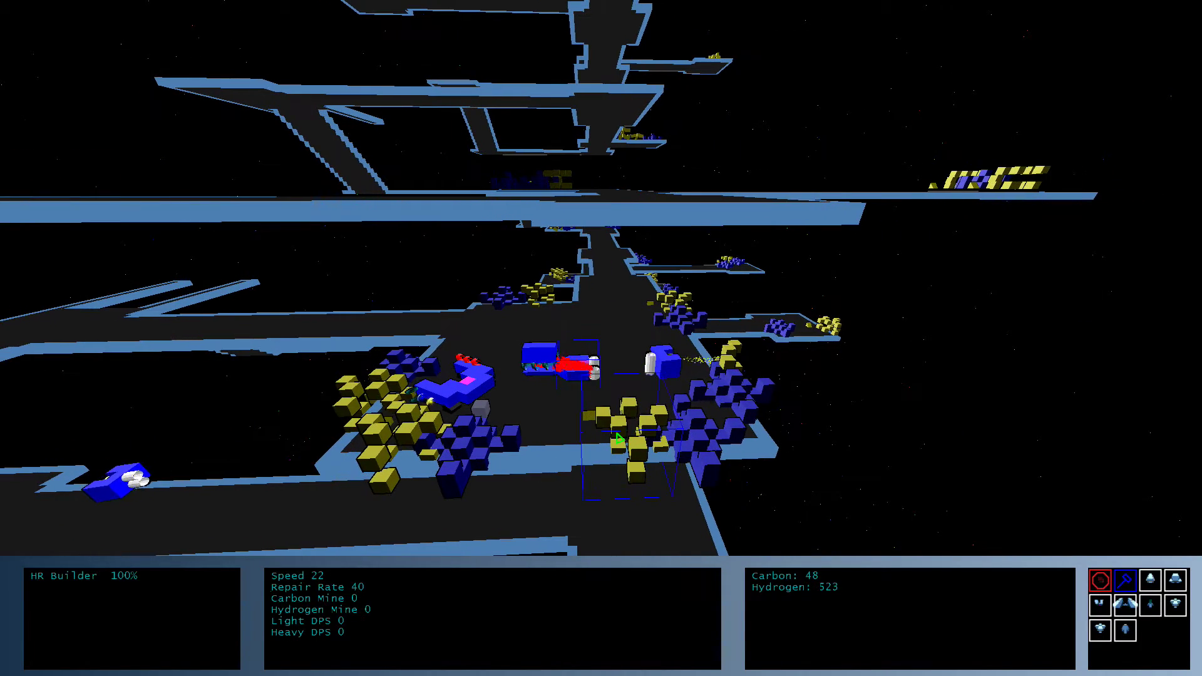
pyautogui.scroll(3, 602, 376)
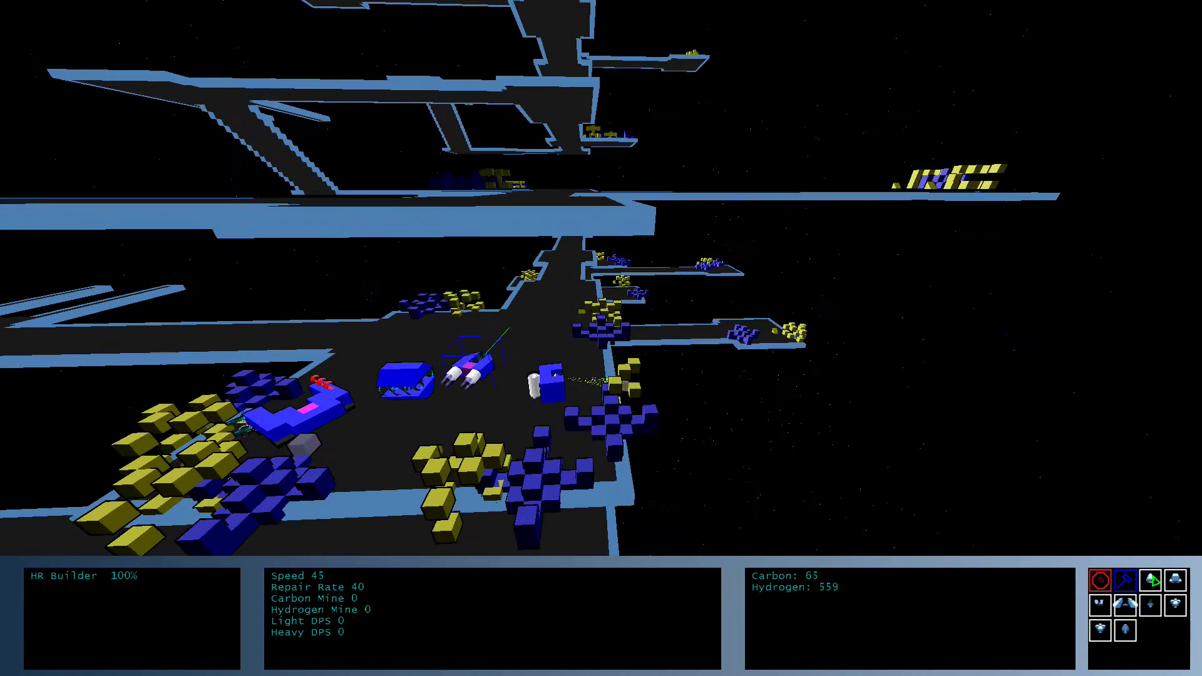
pyautogui.scroll(-2, 1127, 582)
pyautogui.scroll(-2, 1165, 583)
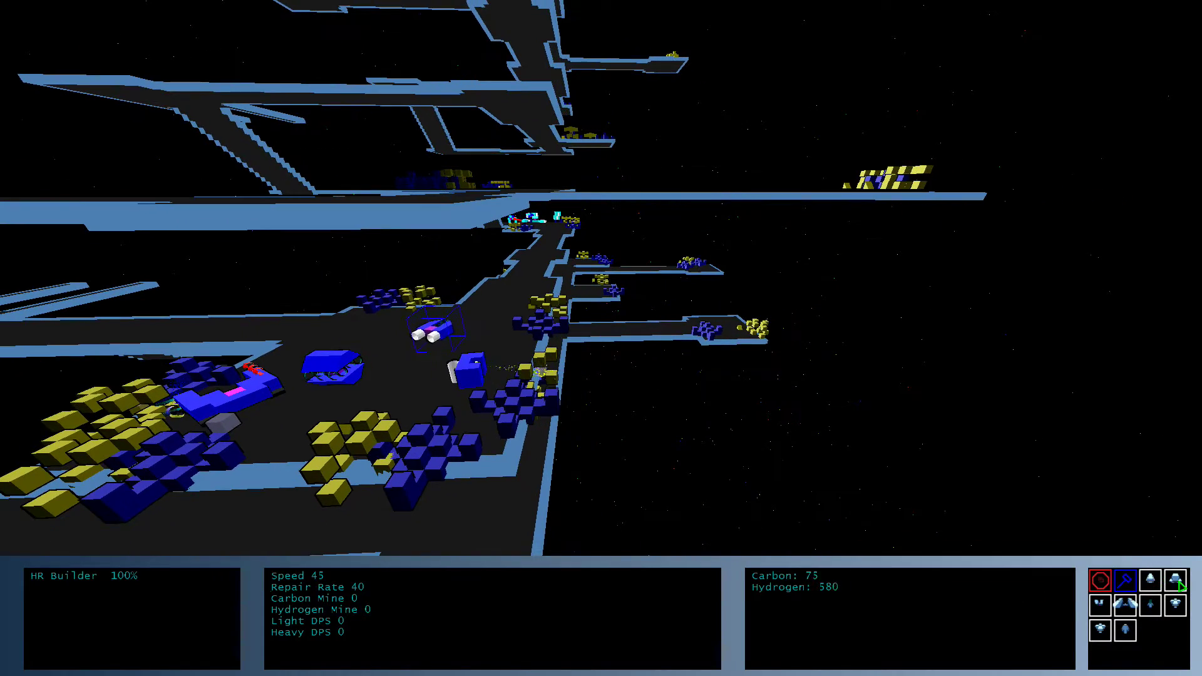
pyautogui.scroll(3, 602, 377)
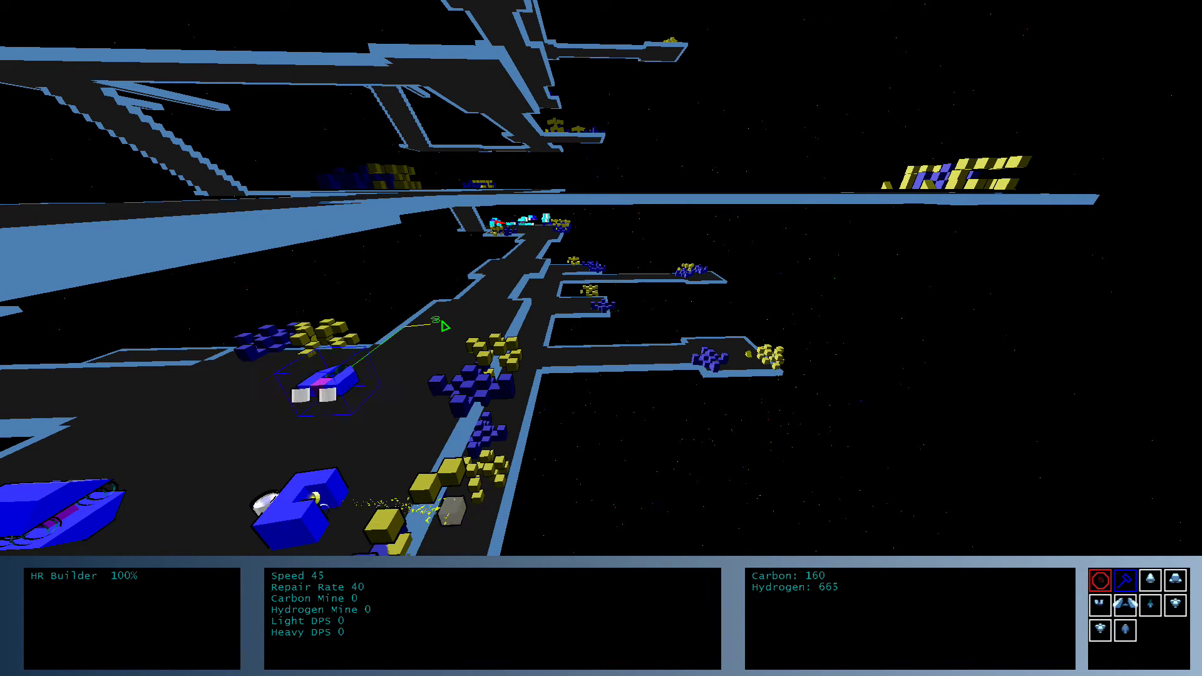
pyautogui.moveTo(549, 232); pyautogui.dragTo(646, 356)
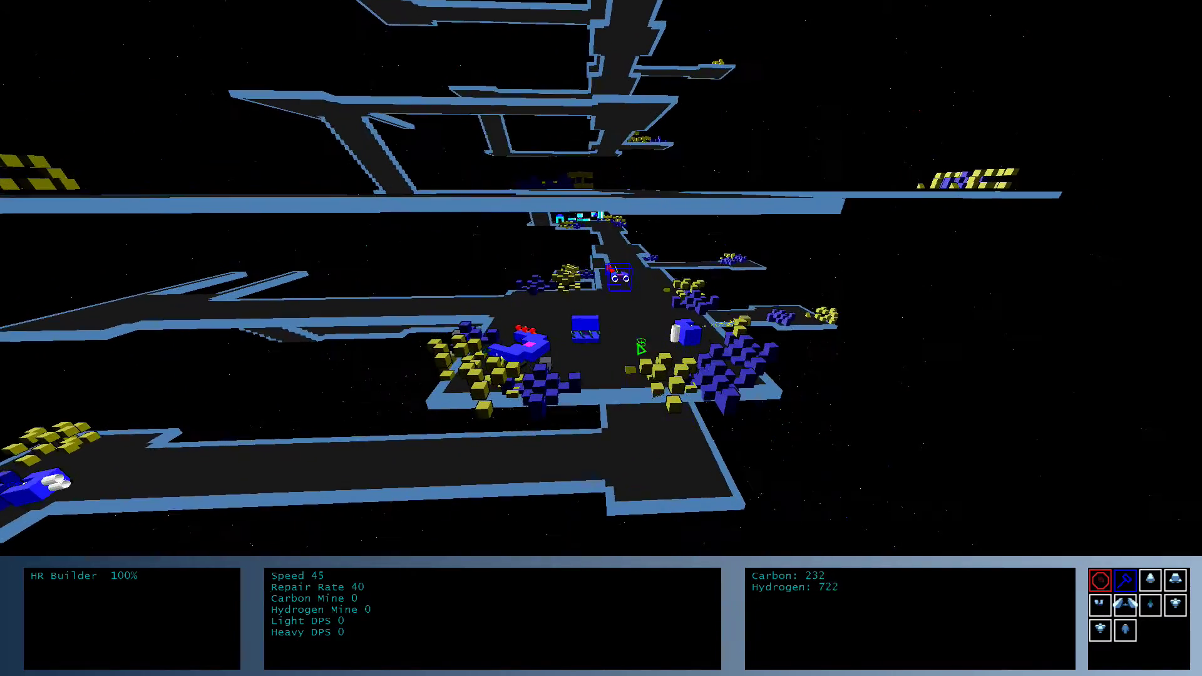
pyautogui.click(599, 346)
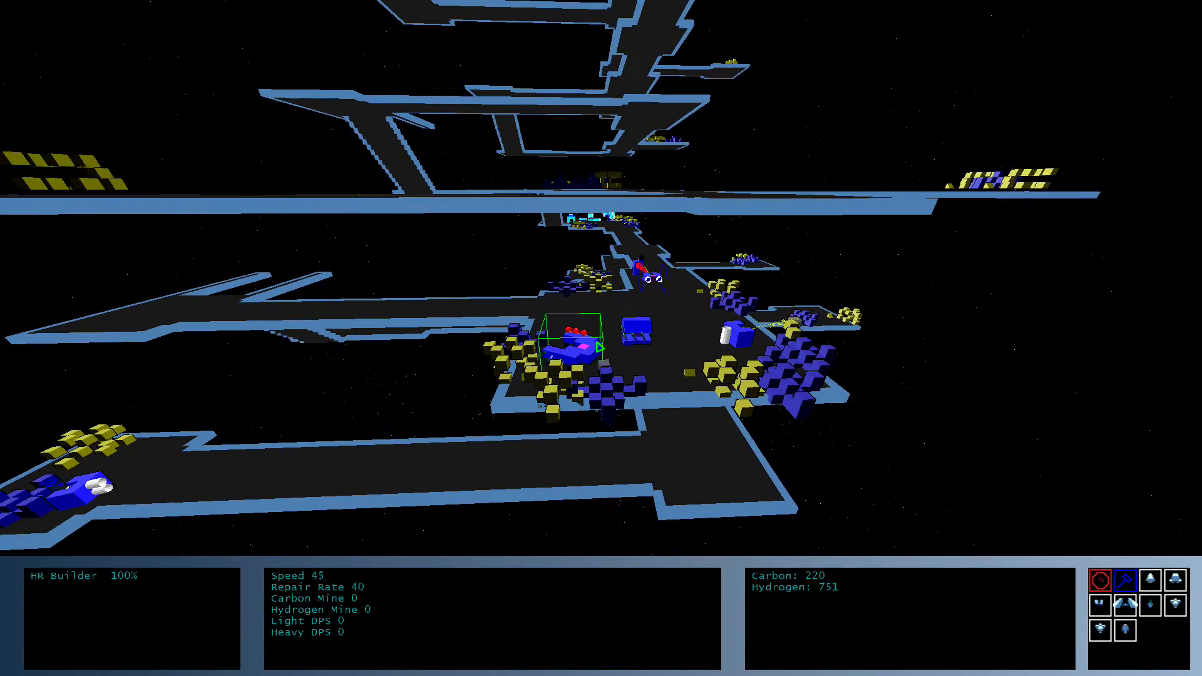
pyautogui.moveTo(598, 346); pyautogui.dragTo(714, 374)
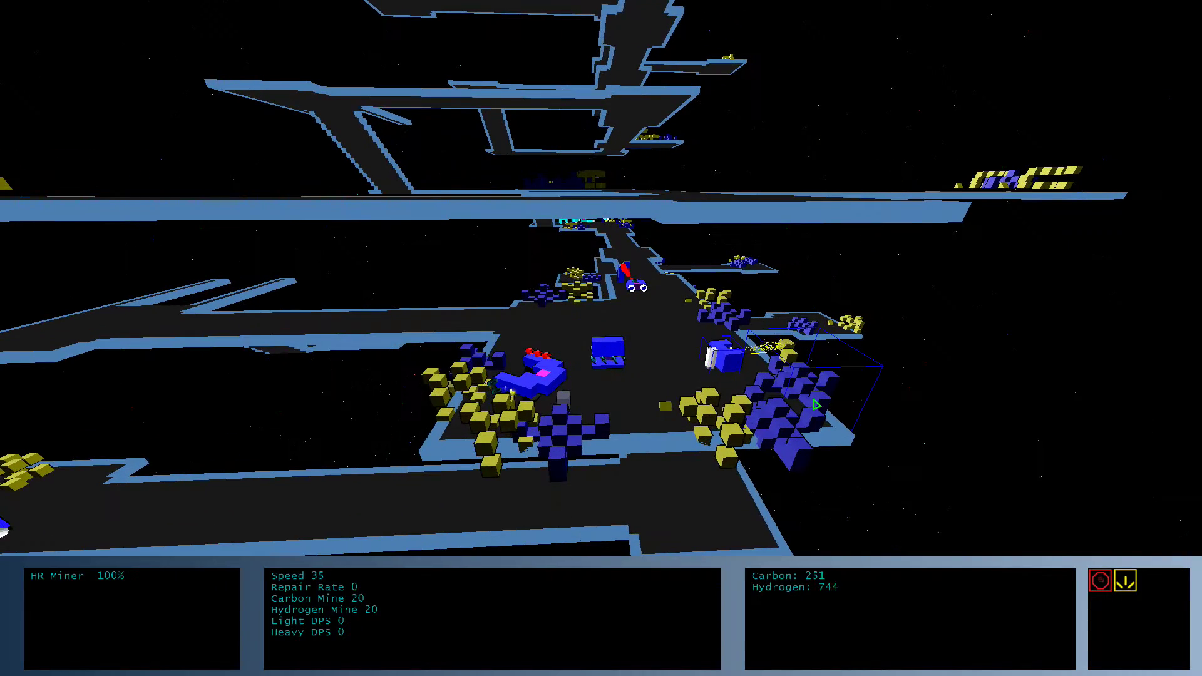
pyautogui.click(576, 368)
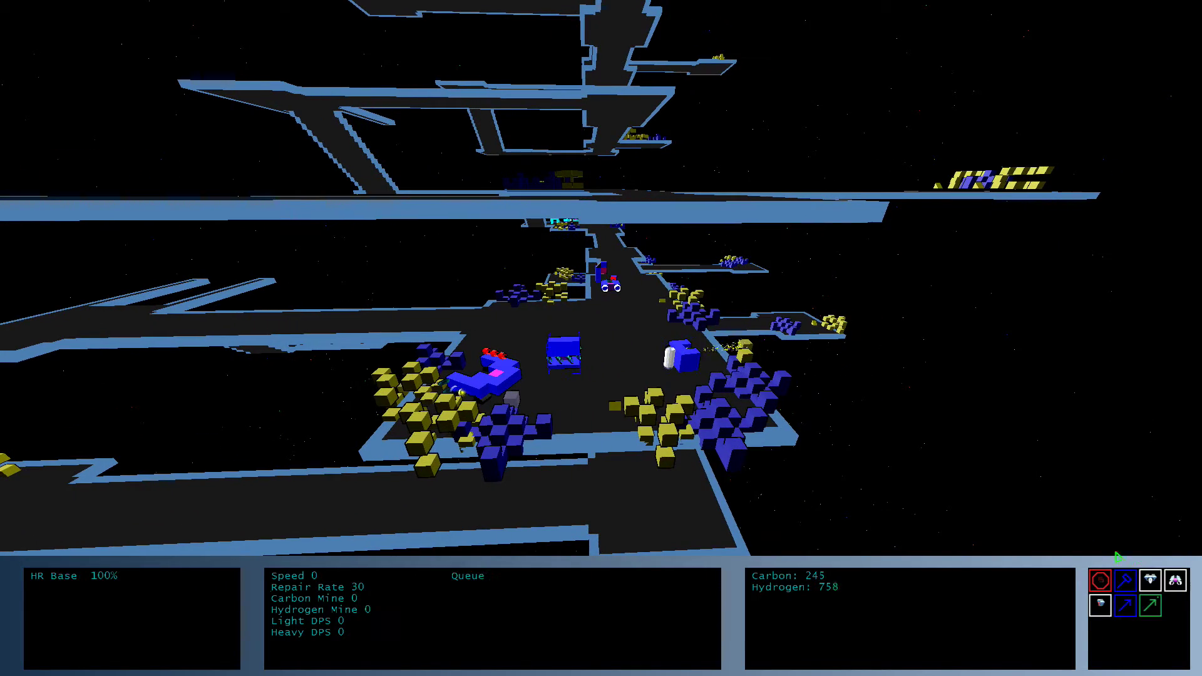
pyautogui.rightClick(533, 366)
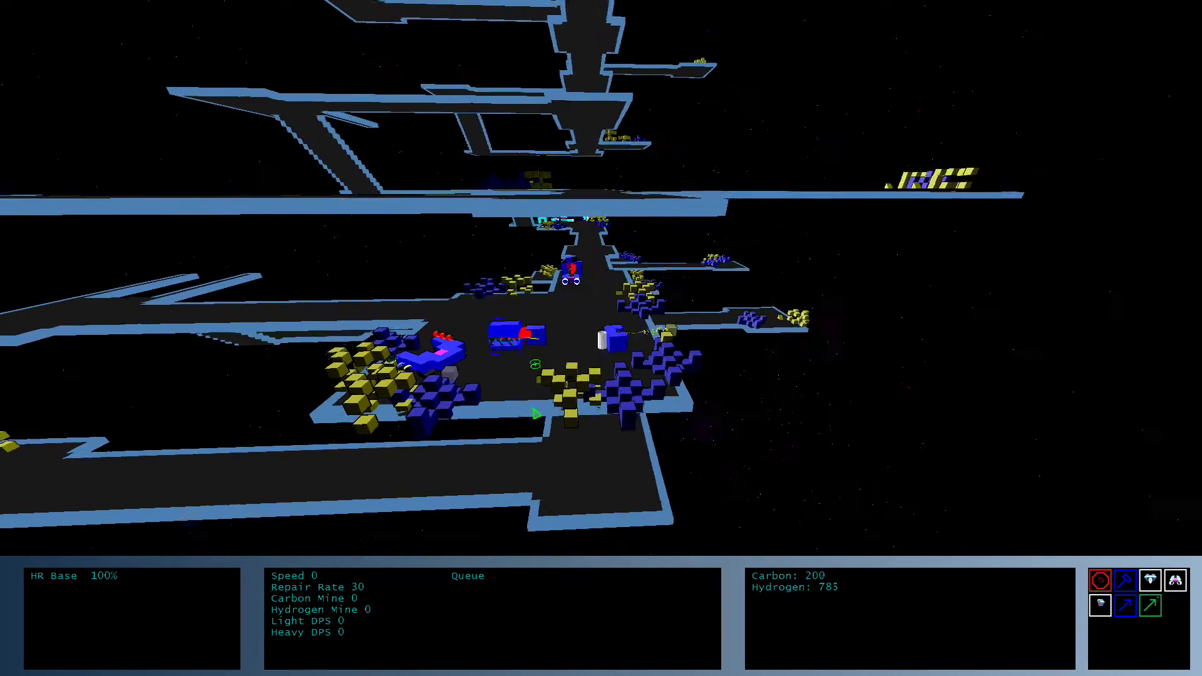
pyautogui.scroll(-3, 536, 416)
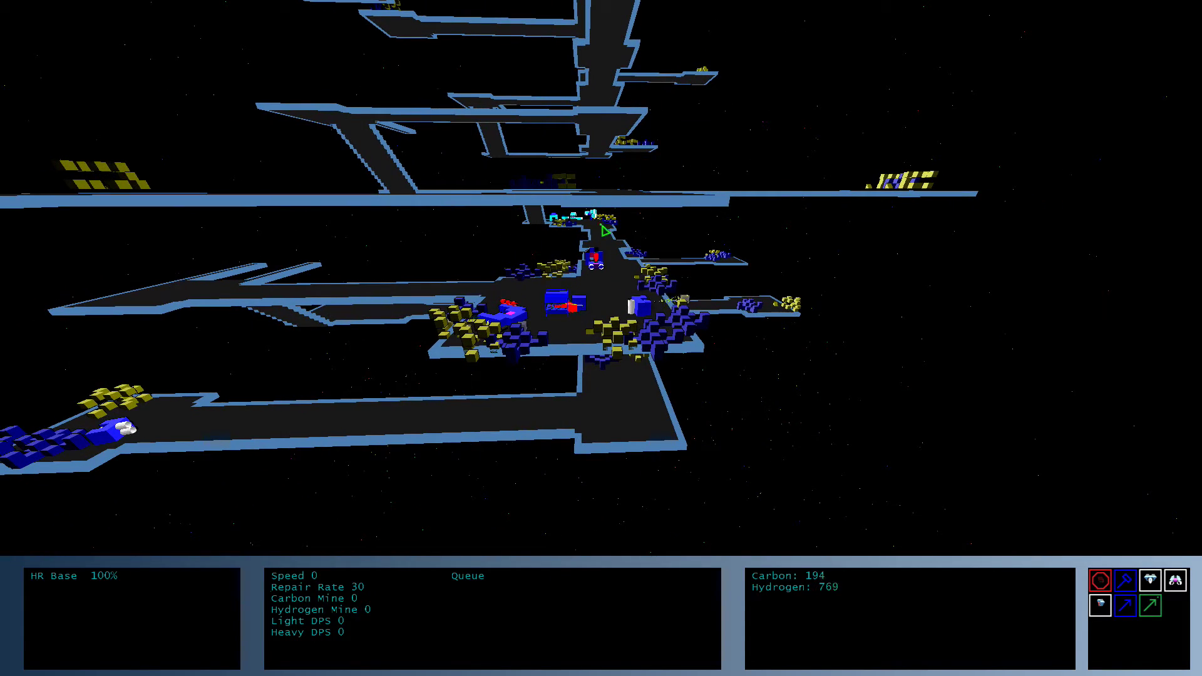
pyautogui.scroll(3, 589, 226)
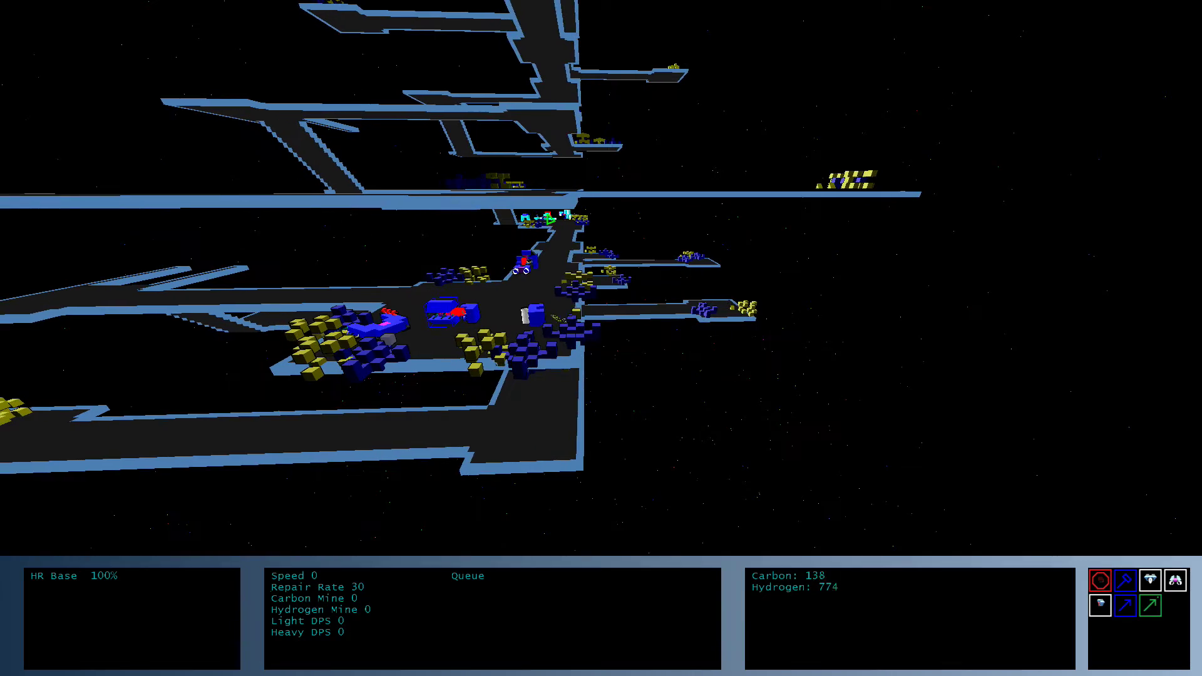
pyautogui.scroll(5, 602, 339)
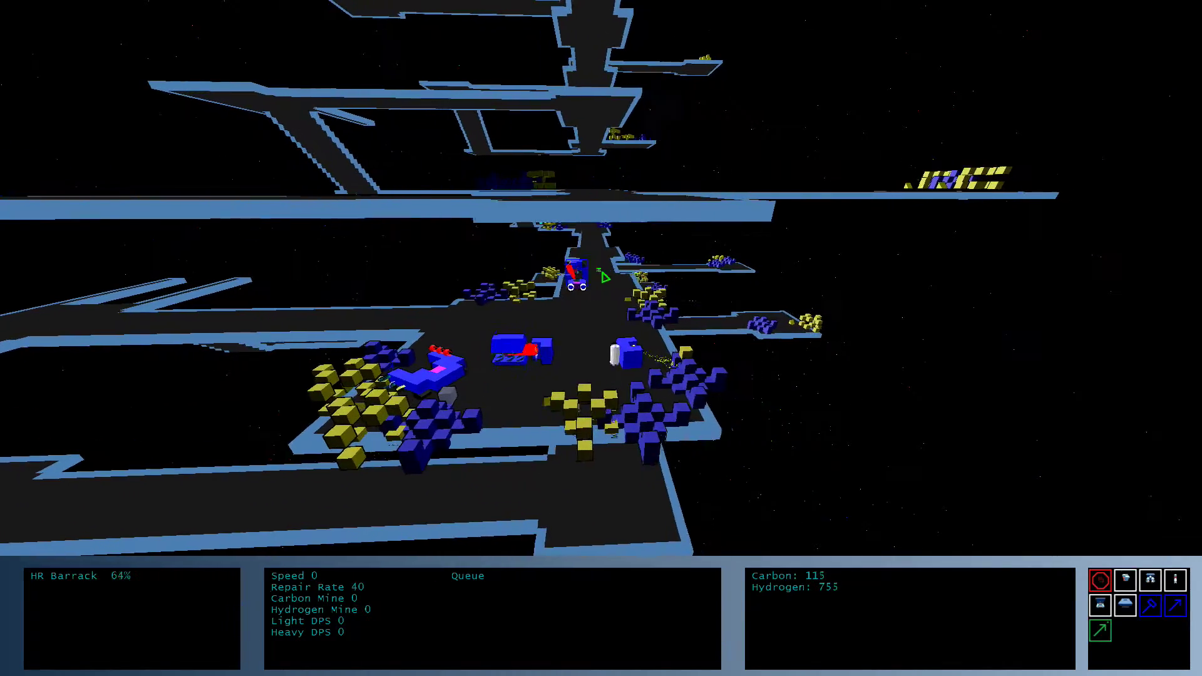
pyautogui.scroll(5, 593, 280)
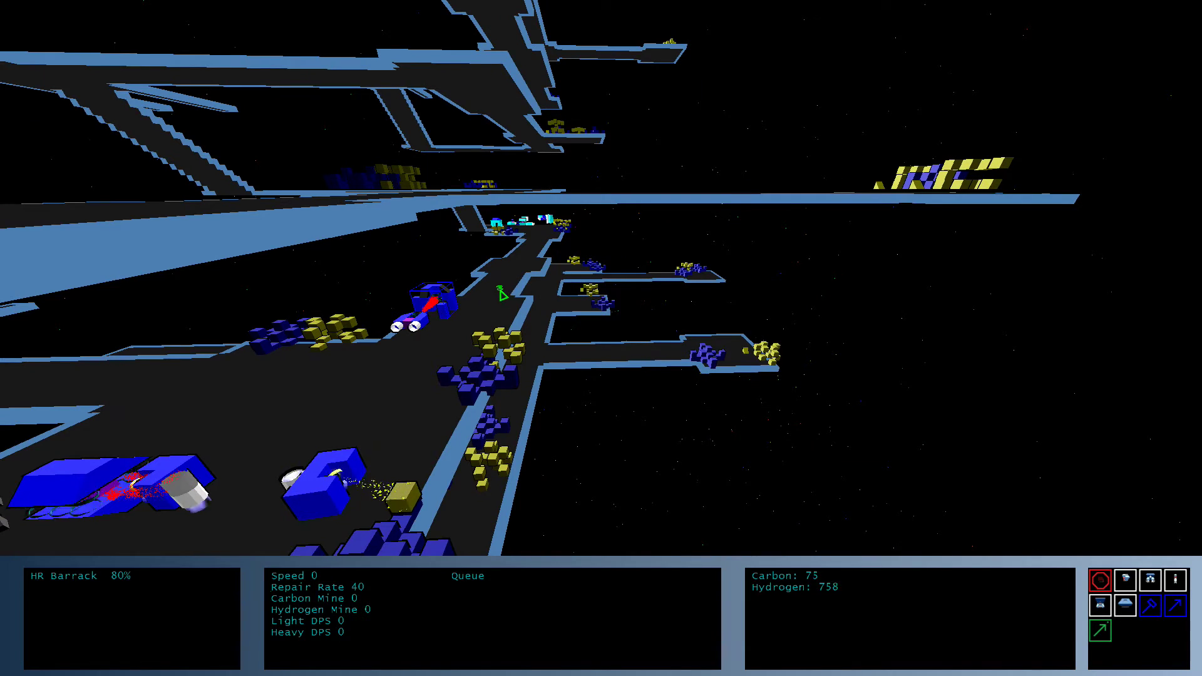
pyautogui.scroll(3, 596, 353)
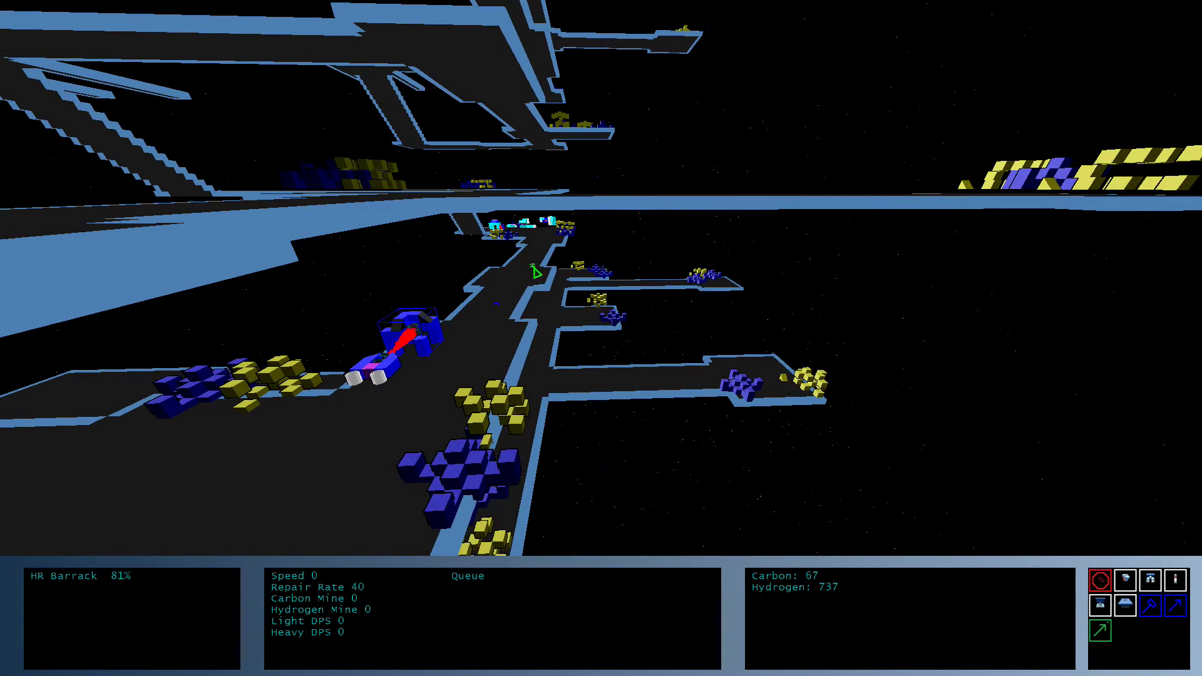
pyautogui.scroll(2, 602, 320)
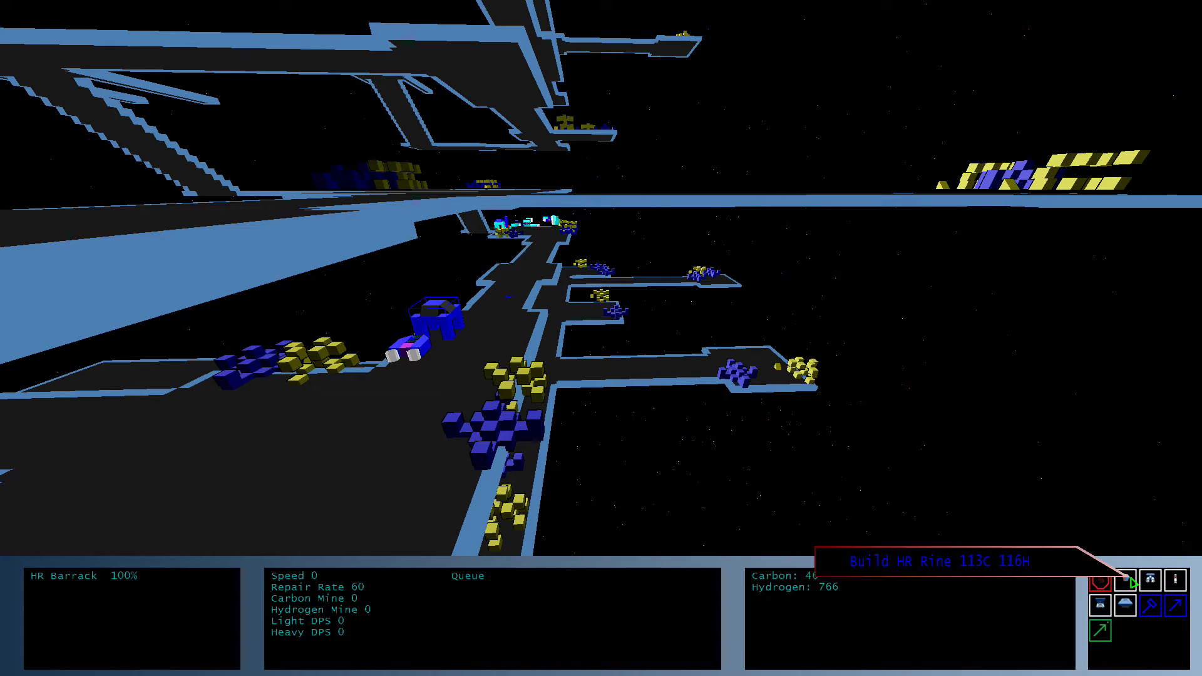
# Queue a unit, then inspect a miner, the two HR Rines and the completed HR Barrack.
pyautogui.click(1134, 582)
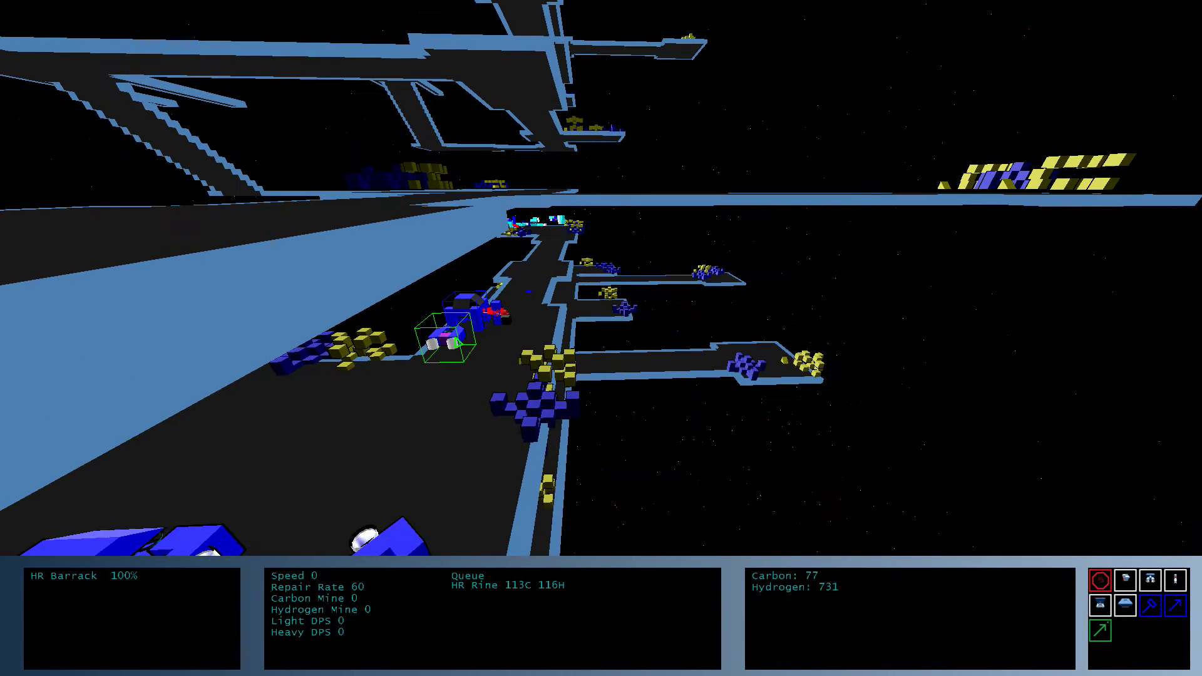
pyautogui.scroll(-3, 520, 339)
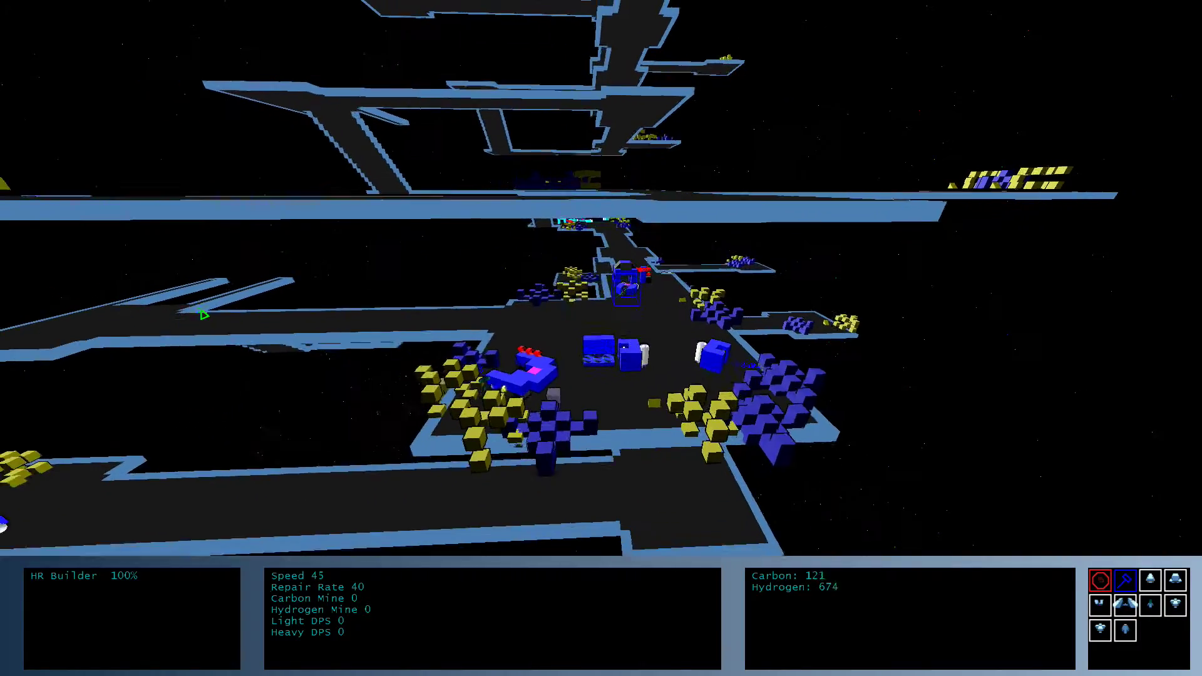
pyautogui.scroll(4, 637, 328)
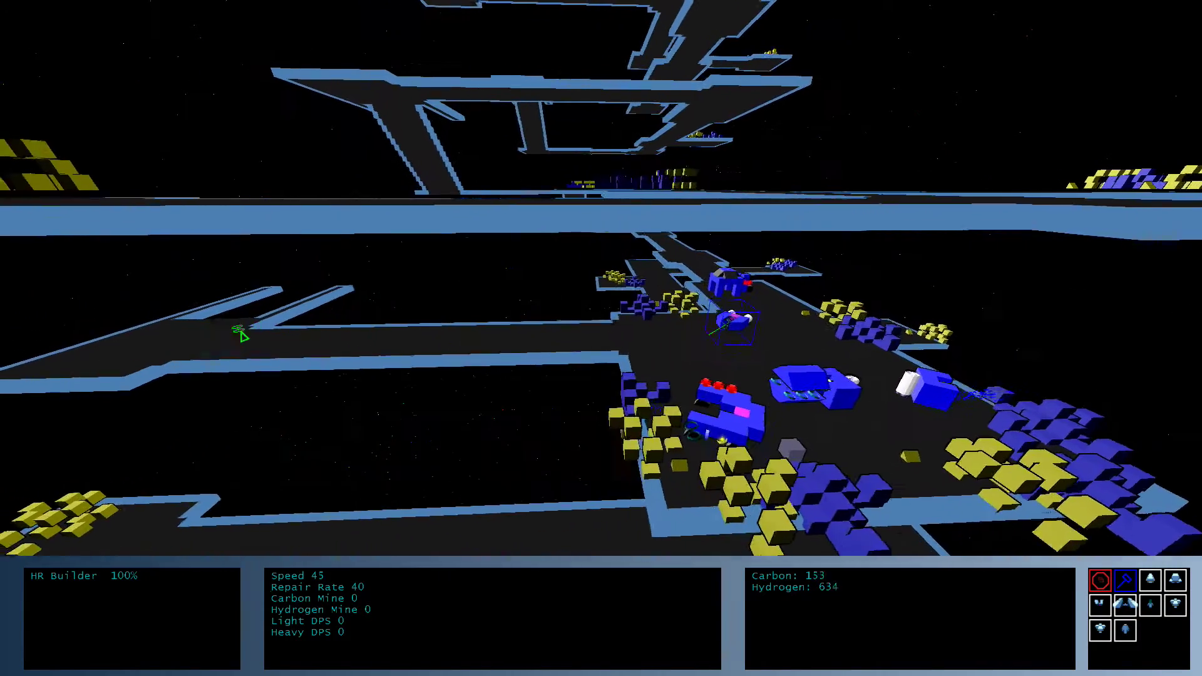
pyautogui.scroll(1, 240, 333)
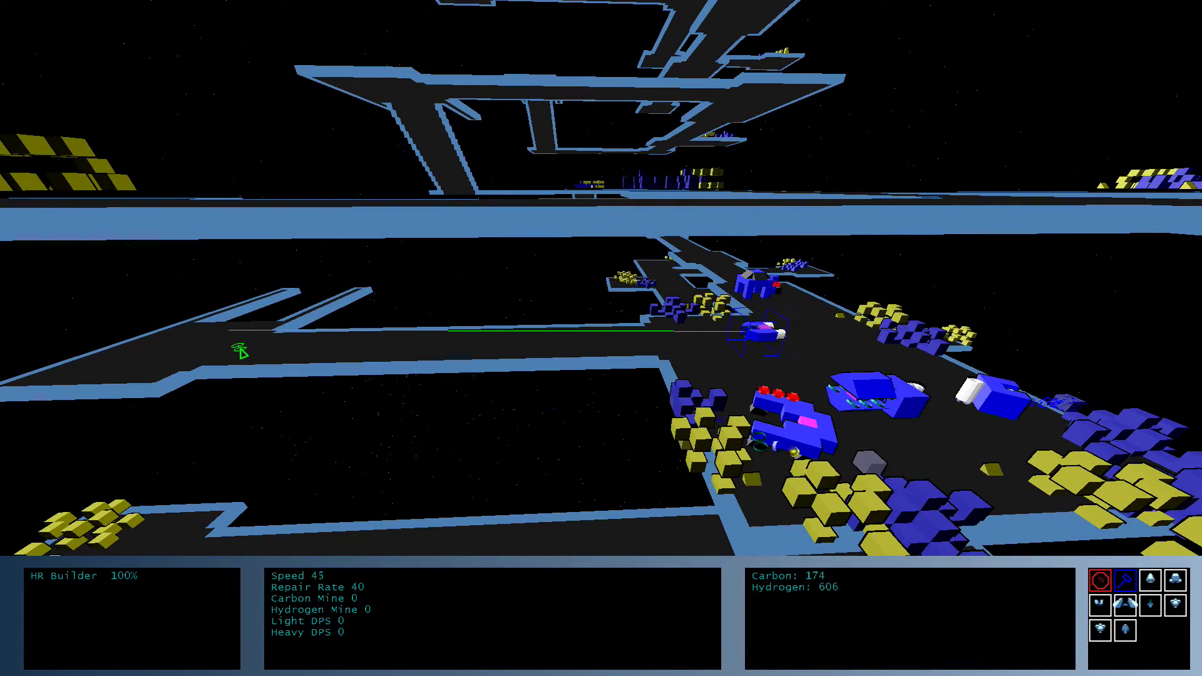
pyautogui.scroll(-3, 247, 349)
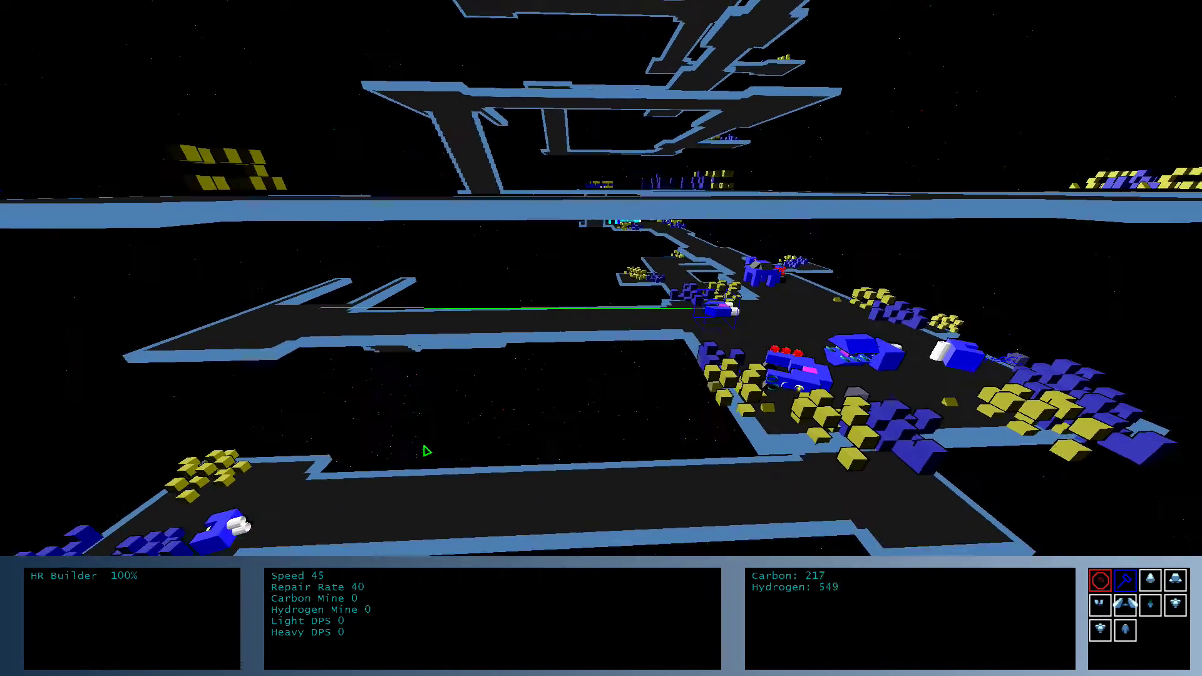
pyautogui.click(789, 335)
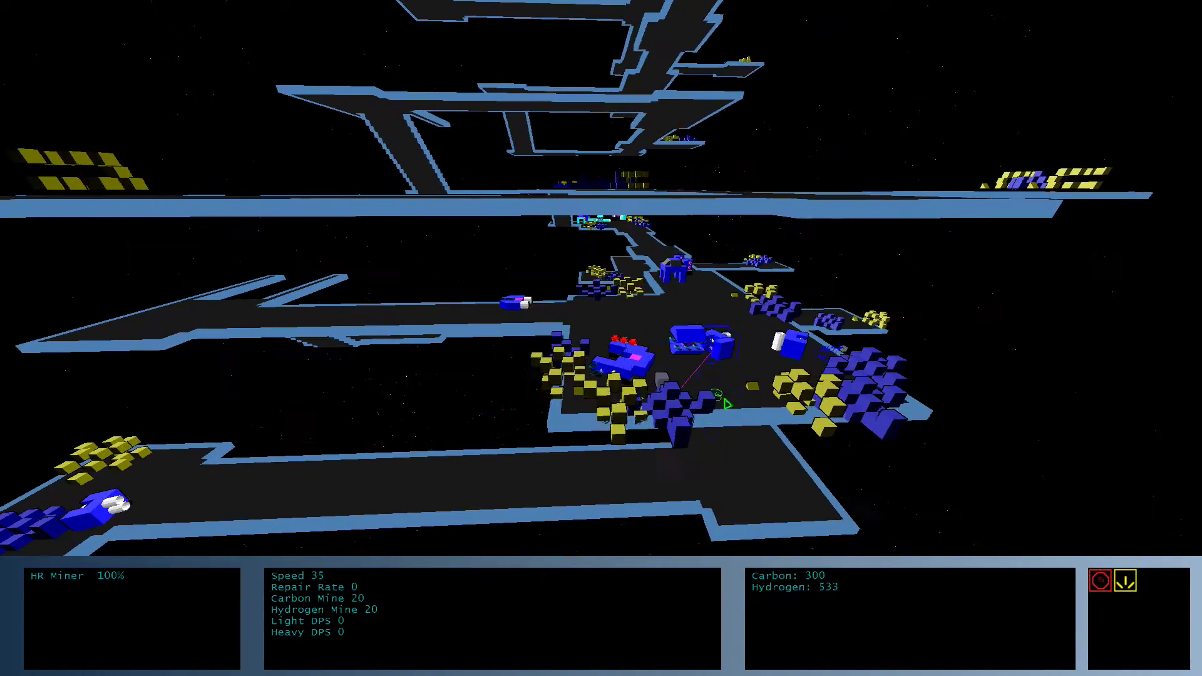
pyautogui.scroll(3, 728, 404)
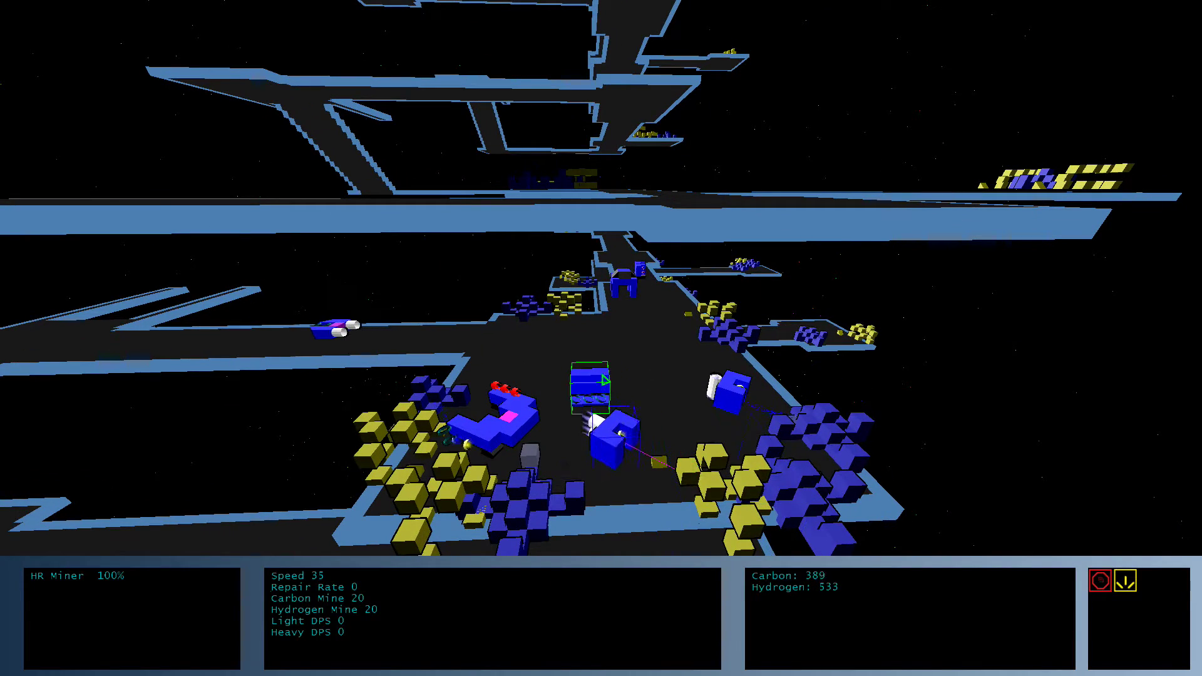
pyautogui.moveTo(1096, 530)
pyautogui.mouseDown()
pyautogui.moveTo(574, 297)
pyautogui.moveTo(507, 329)
pyautogui.moveTo(658, 395)
pyautogui.mouseUp()
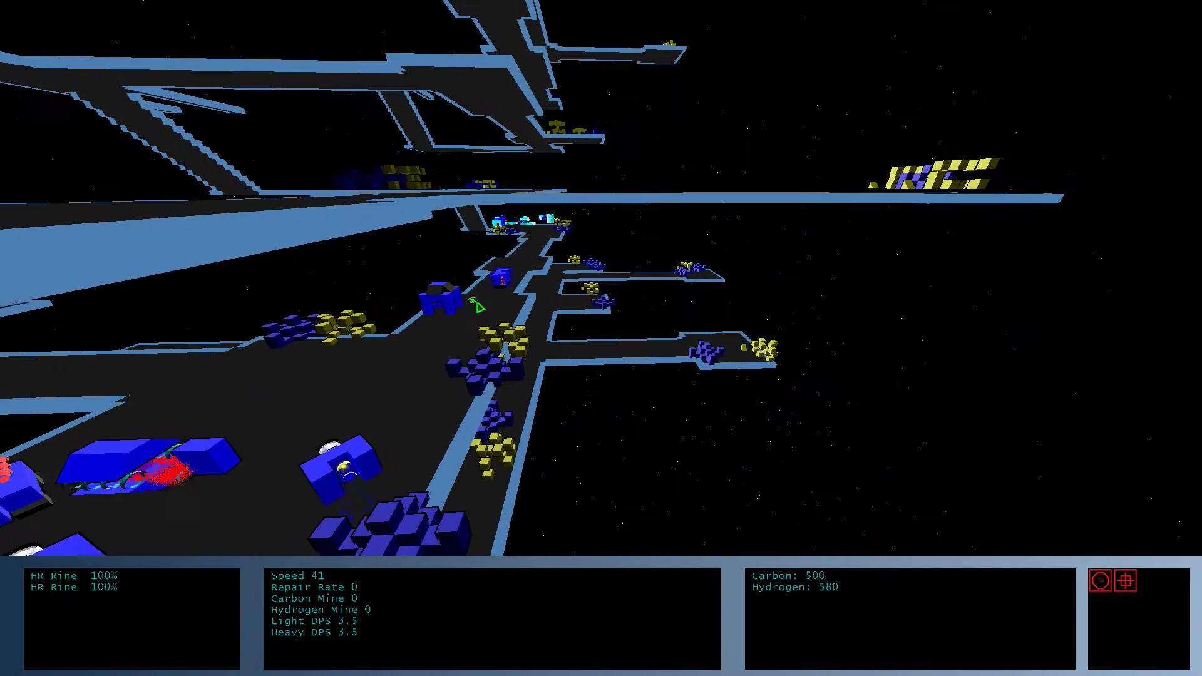
pyautogui.click(497, 346)
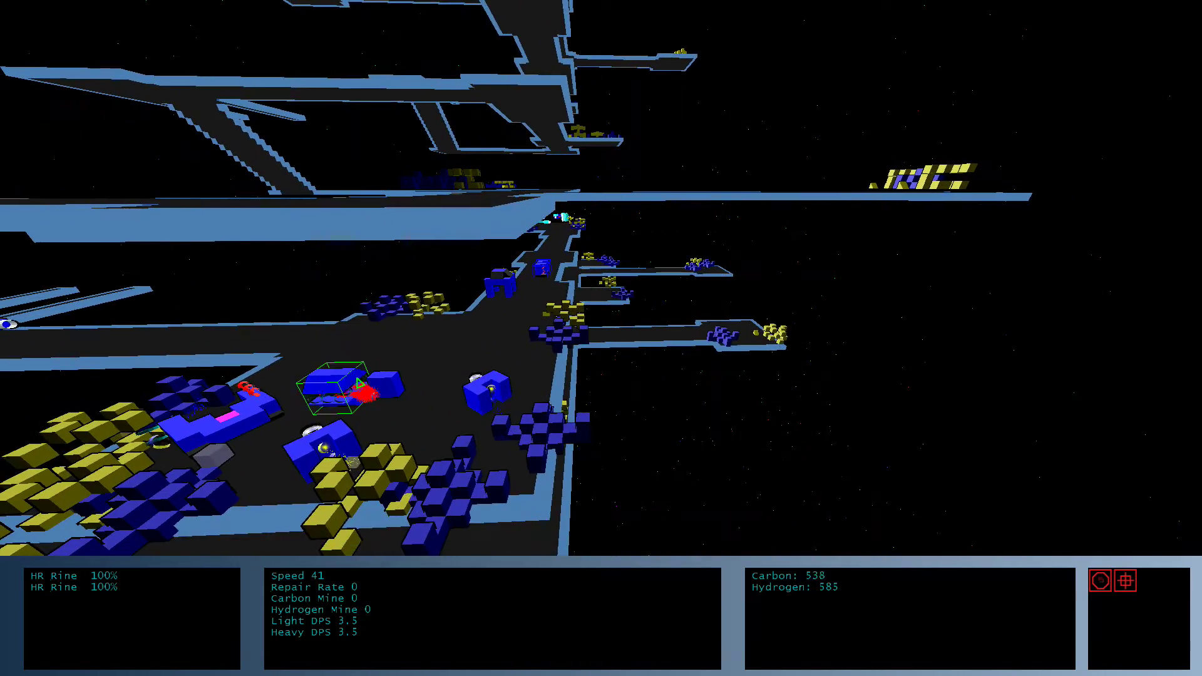
pyautogui.click(488, 385)
pyautogui.moveTo(489, 385)
pyautogui.mouseDown()
pyautogui.moveTo(800, 420)
pyautogui.moveTo(587, 371)
pyautogui.moveTo(587, 308)
pyautogui.mouseUp()
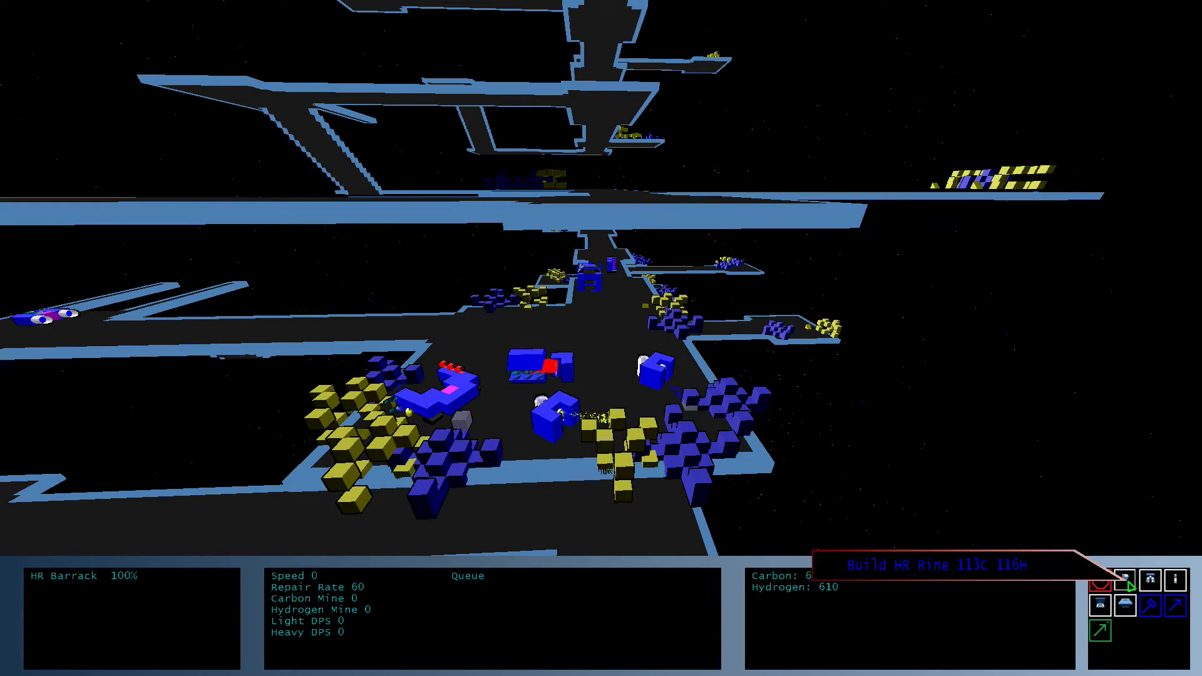
# Review the HR Builder's construction options, then queue an HR Miner at the HR Base.
pyautogui.moveTo(471, 423)
pyautogui.mouseDown()
pyautogui.moveTo(601, 376)
pyautogui.moveTo(376, 376)
pyautogui.mouseUp()
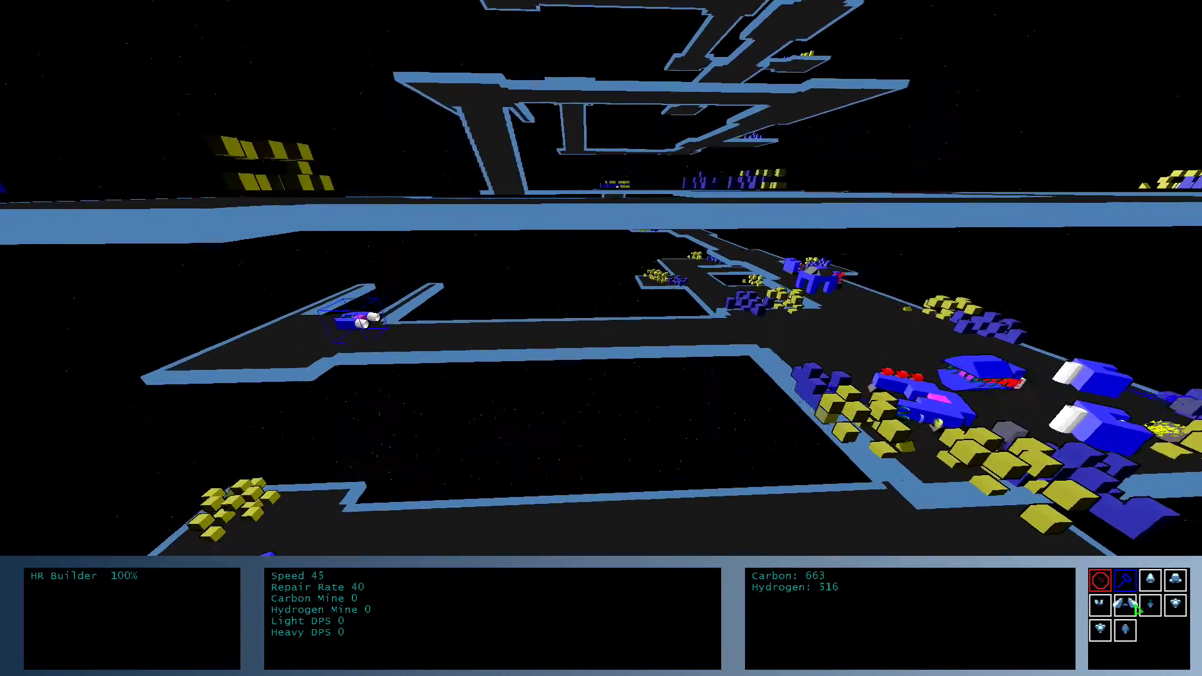
pyautogui.moveTo(601, 376); pyautogui.dragTo(376, 376)
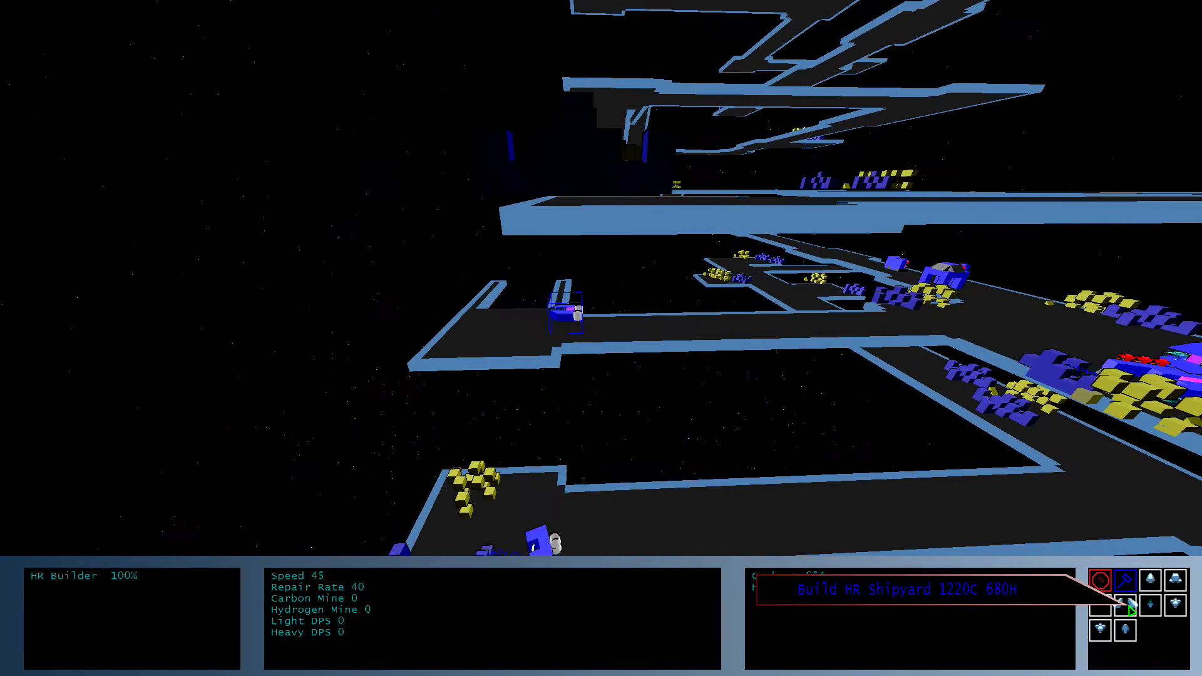
pyautogui.moveTo(601, 376)
pyautogui.mouseDown()
pyautogui.moveTo(680, 416)
pyautogui.moveTo(434, 310)
pyautogui.moveTo(788, 311)
pyautogui.moveTo(602, 422)
pyautogui.mouseUp()
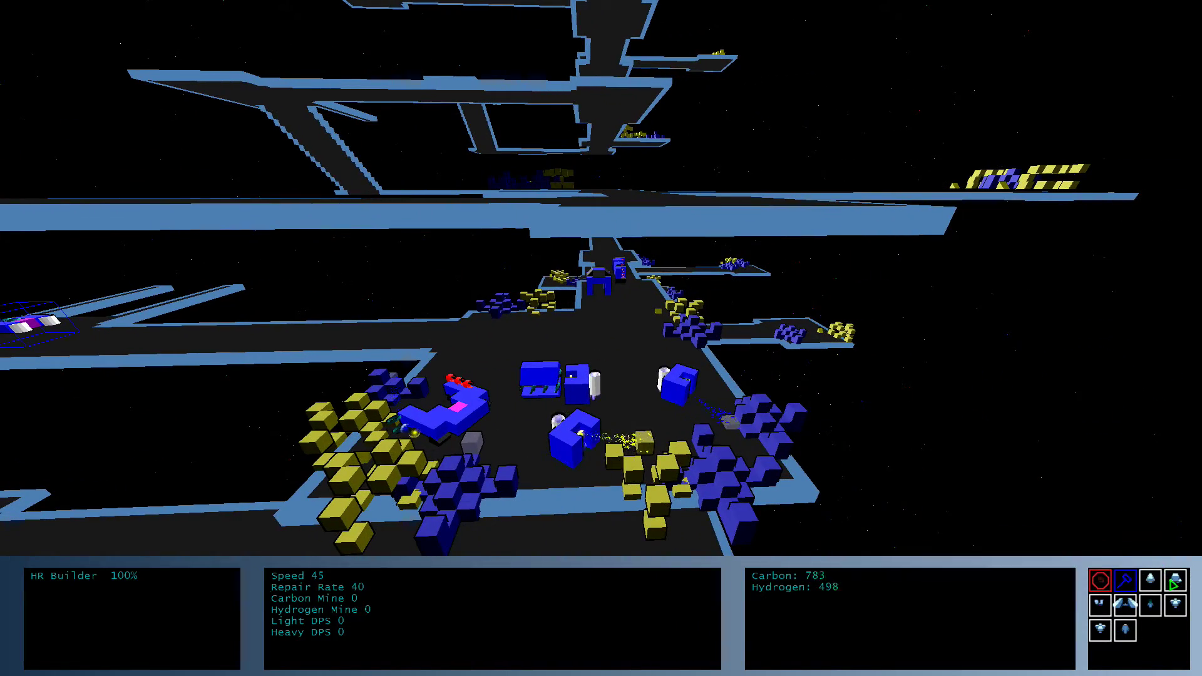
pyautogui.moveTo(846, 377); pyautogui.dragTo(461, 340)
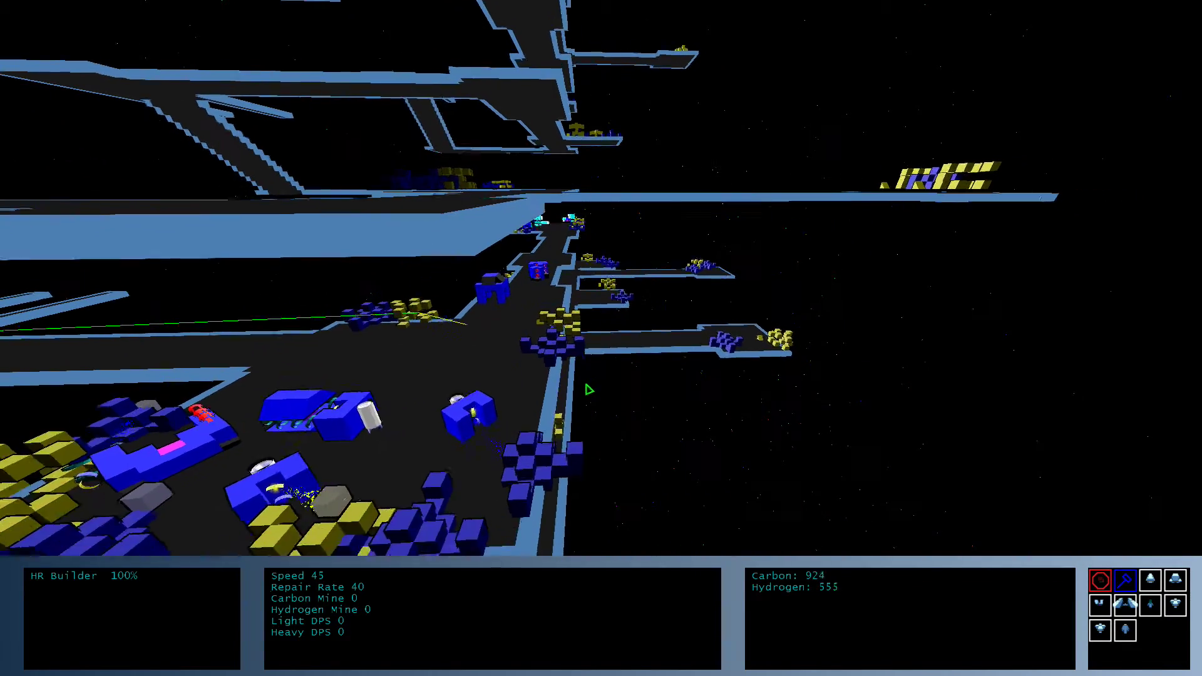
pyautogui.scroll(-4, 477, 338)
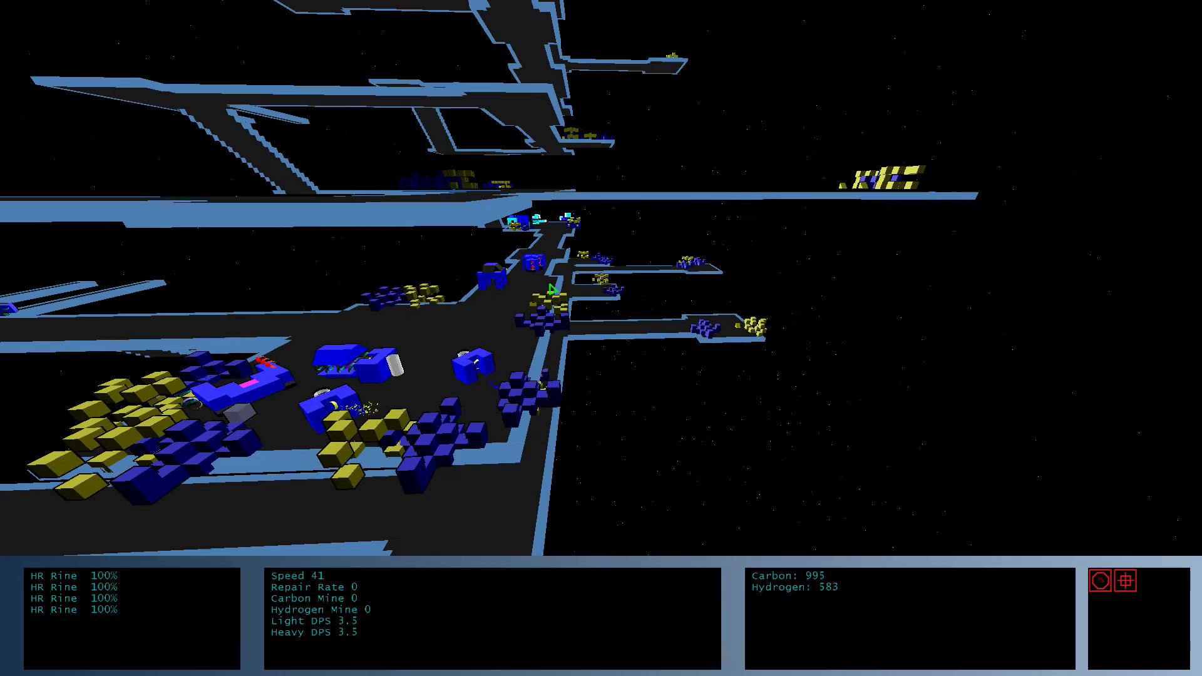
pyautogui.moveTo(552, 290); pyautogui.dragTo(512, 341)
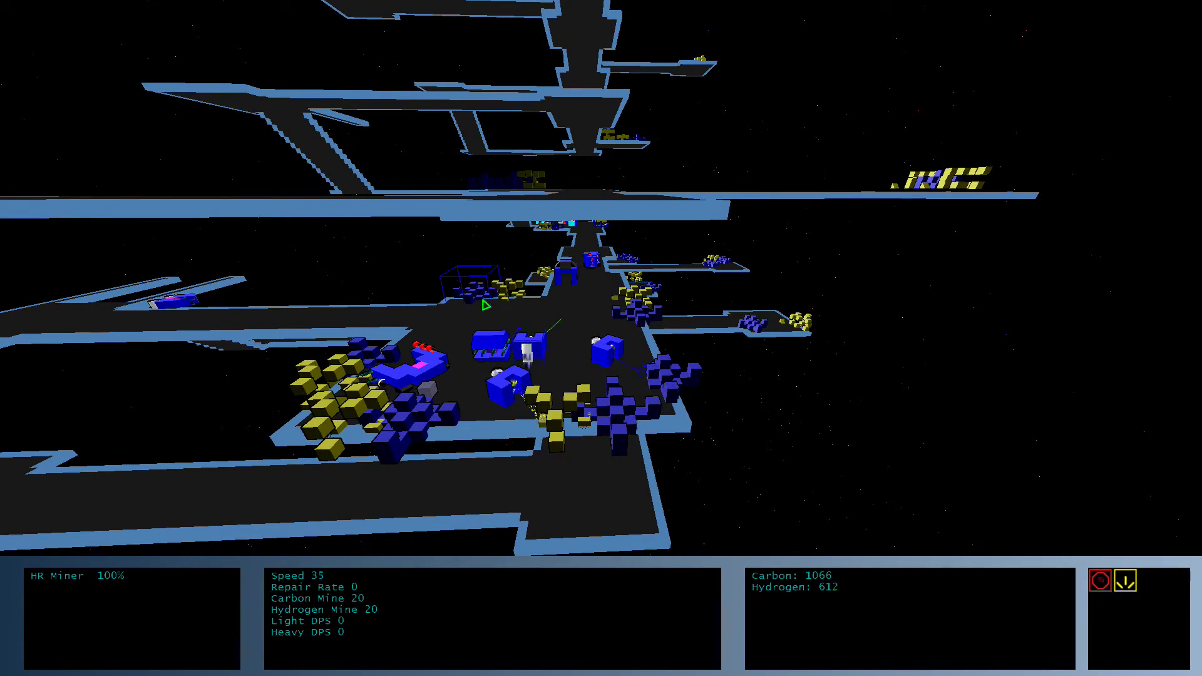
pyautogui.scroll(3, 486, 305)
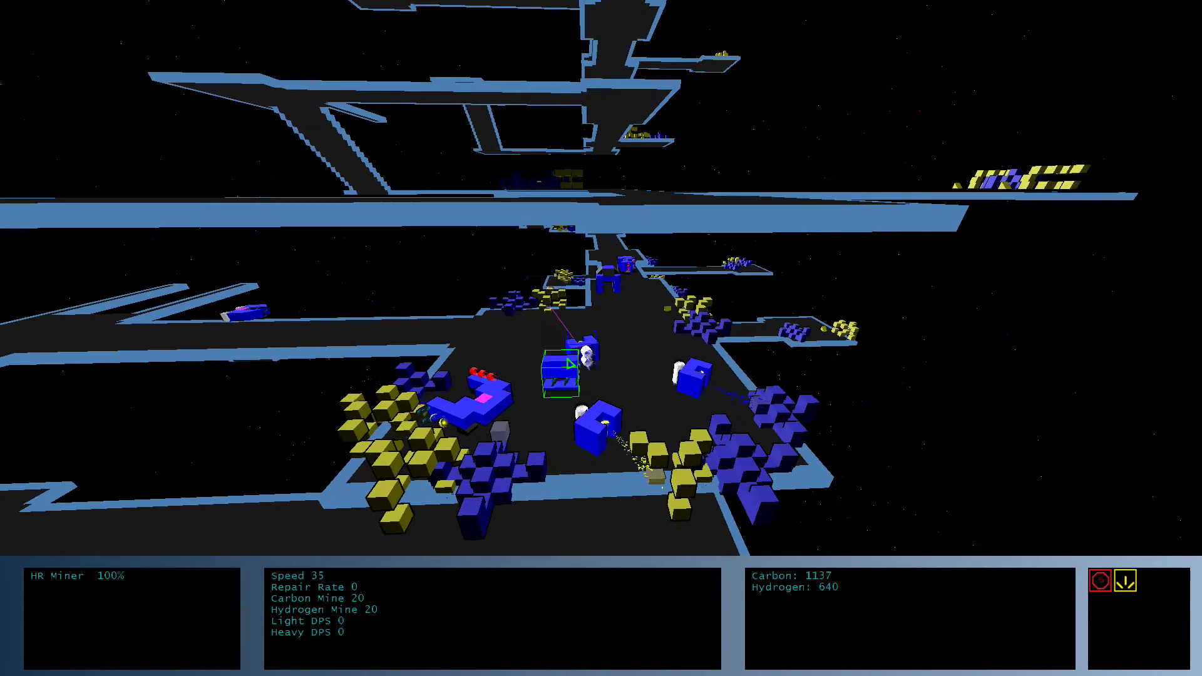
pyautogui.scroll(-2, 601, 376)
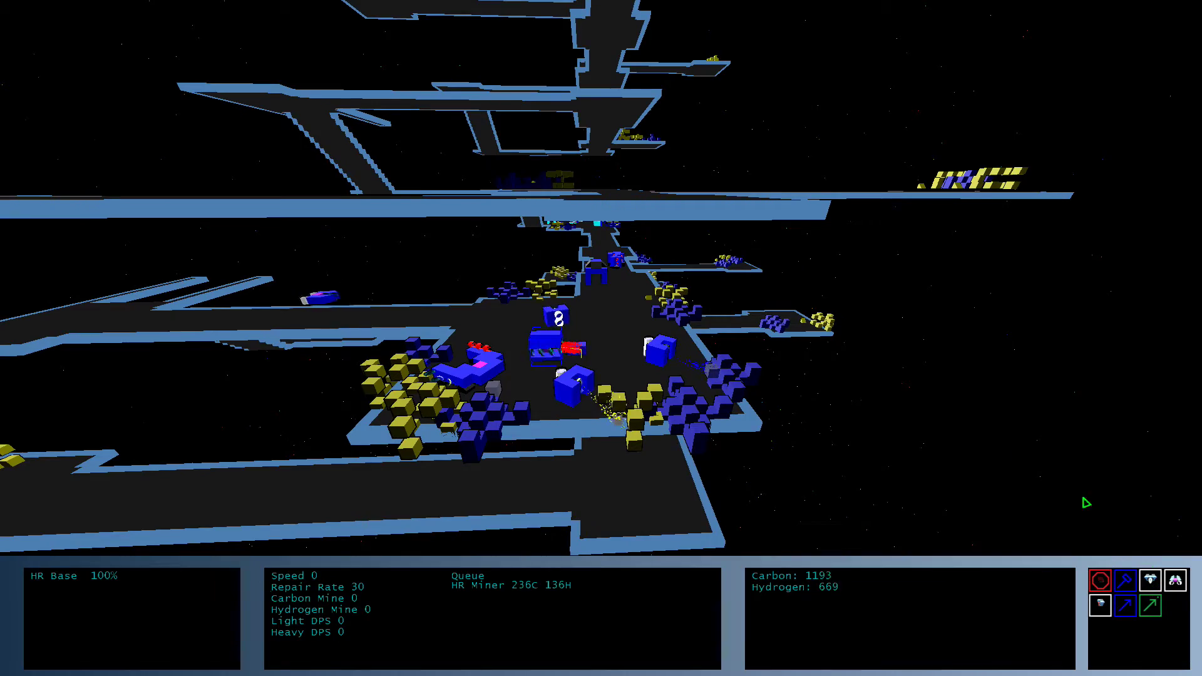
# Check the Precursor, then select the HR Barrack to show its Build HR Raider option.
pyautogui.click(444, 387)
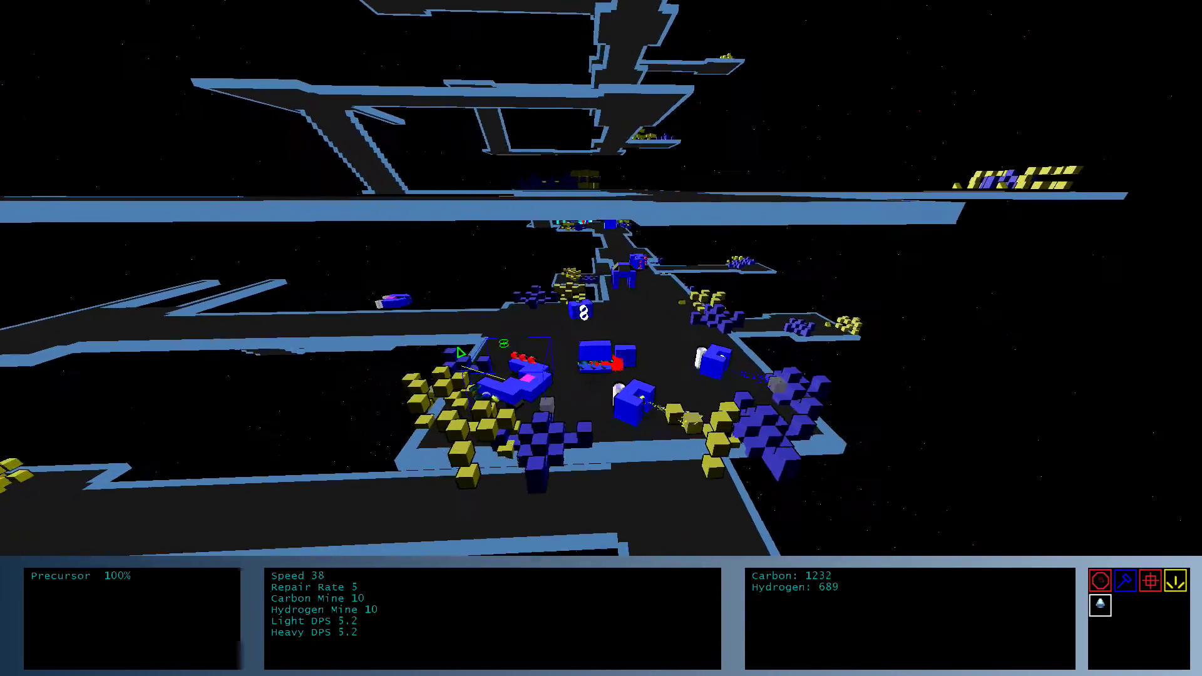
pyautogui.scroll(-5, 601, 376)
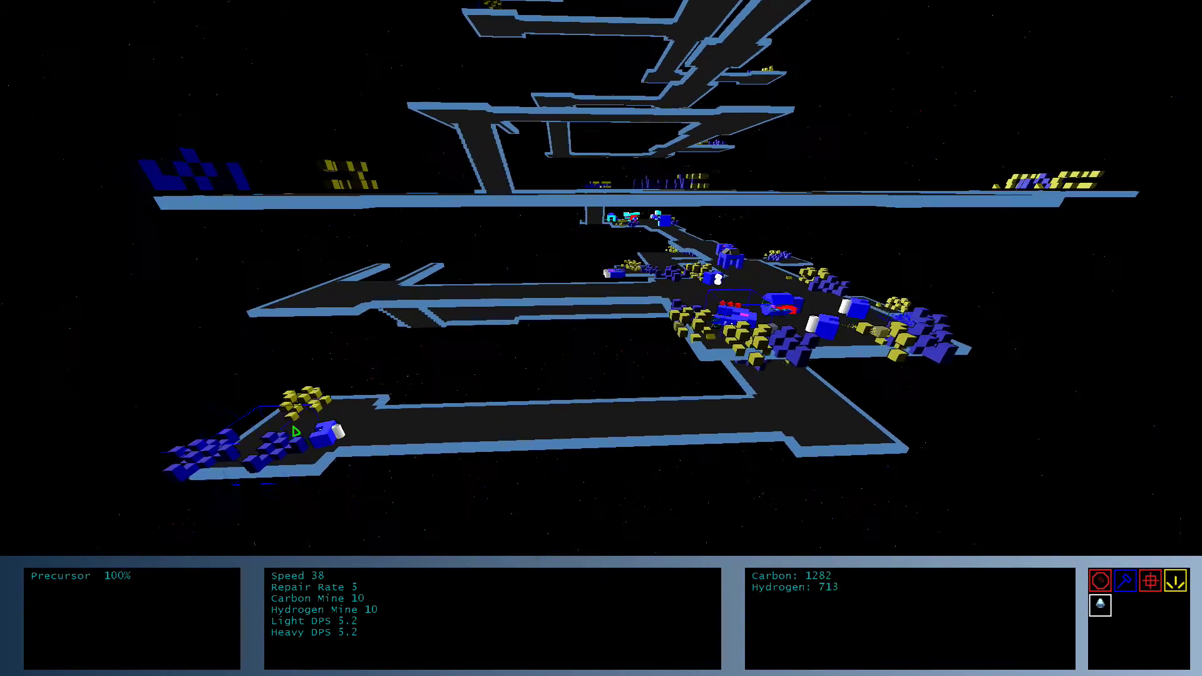
pyautogui.moveTo(307, 449)
pyautogui.mouseDown()
pyautogui.moveTo(497, 464)
pyautogui.moveTo(537, 95)
pyautogui.moveTo(451, 306)
pyautogui.mouseUp()
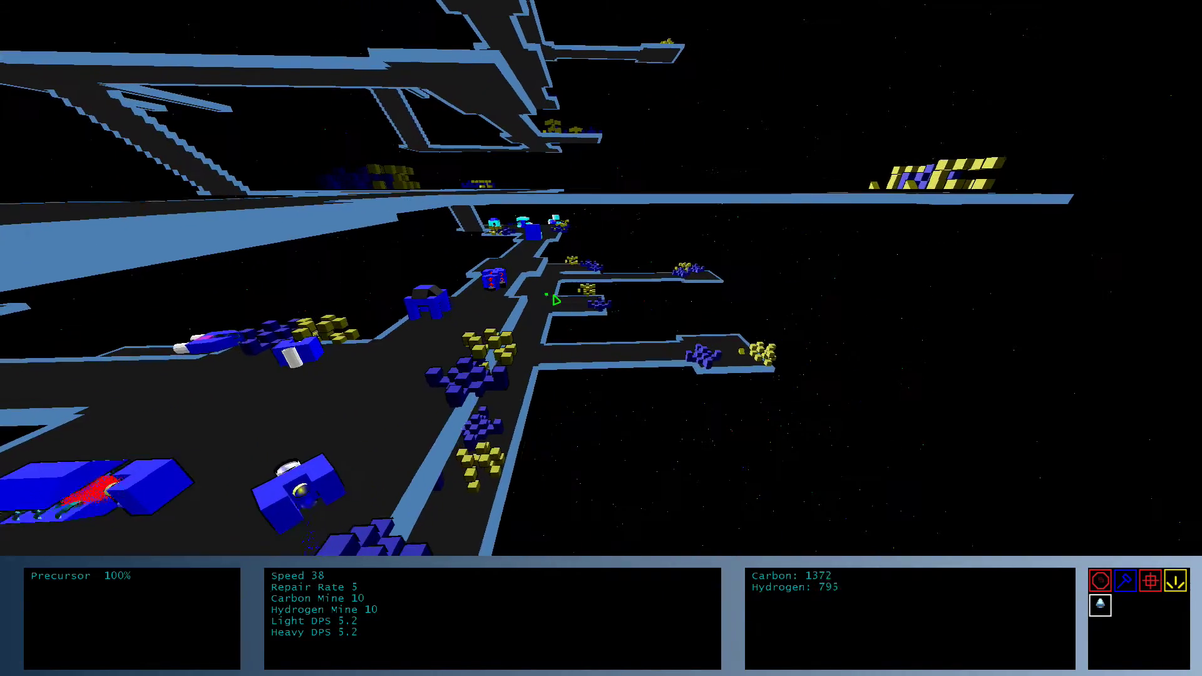
pyautogui.click(428, 315)
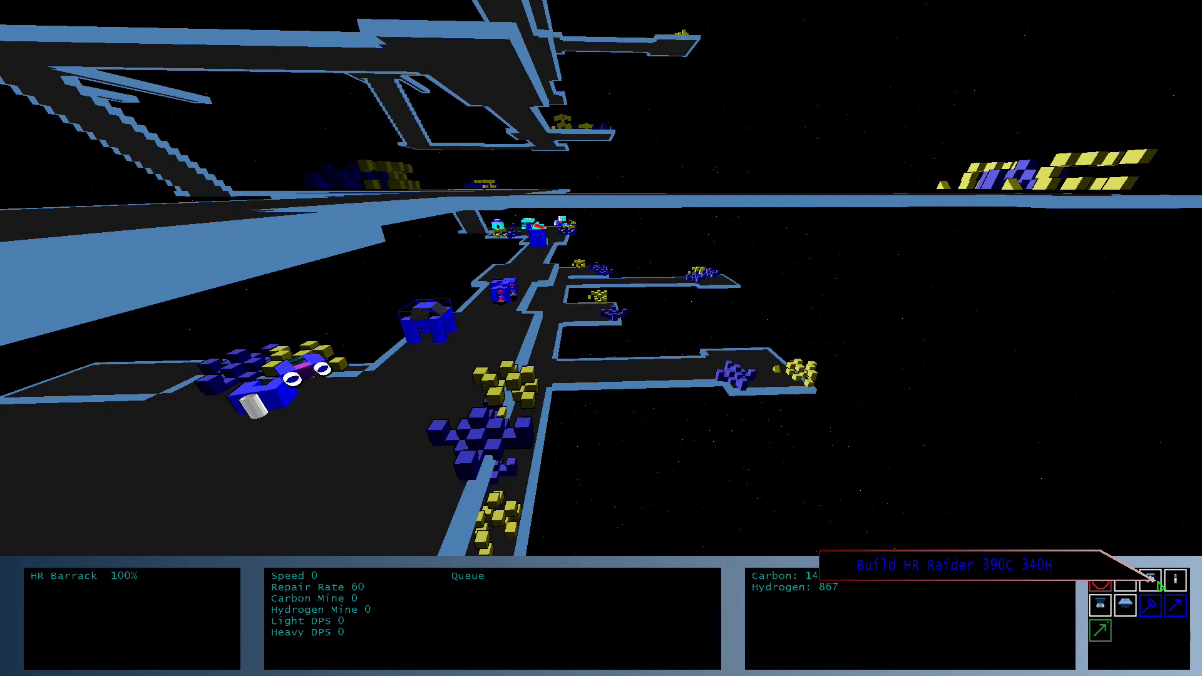
pyautogui.scroll(1, 1163, 588)
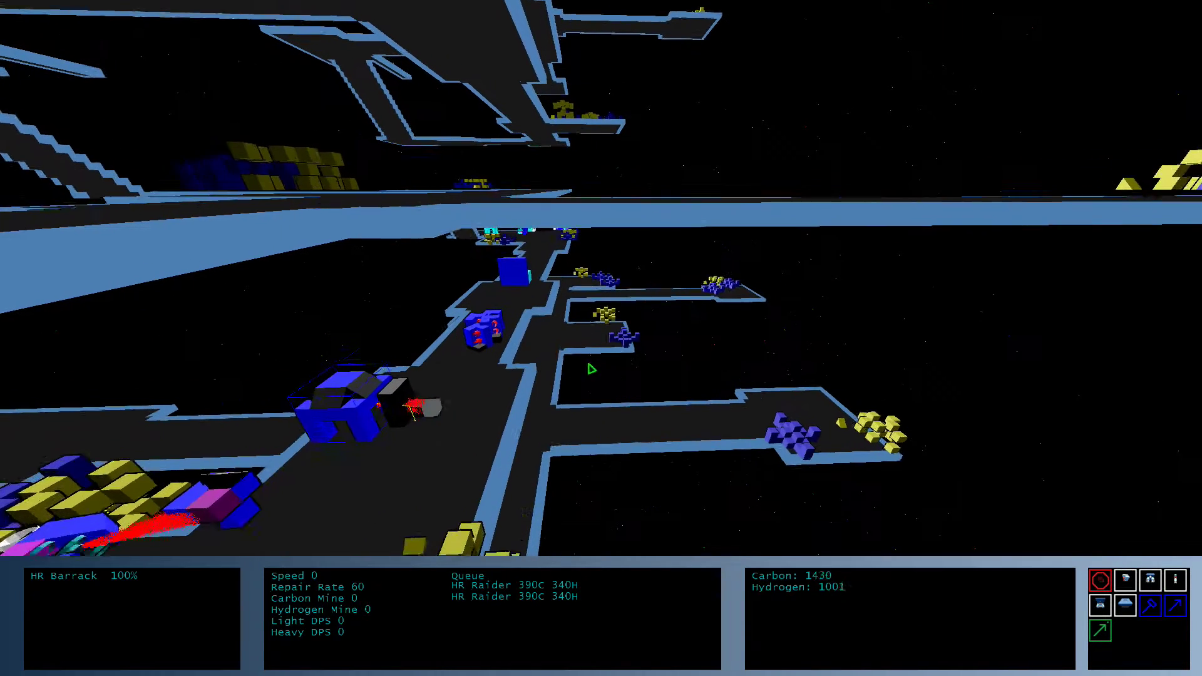
# Send the four HR Rines forward and queue several HR Raiders at the HR Barrack.
pyautogui.moveTo(282, 376); pyautogui.dragTo(520, 303)
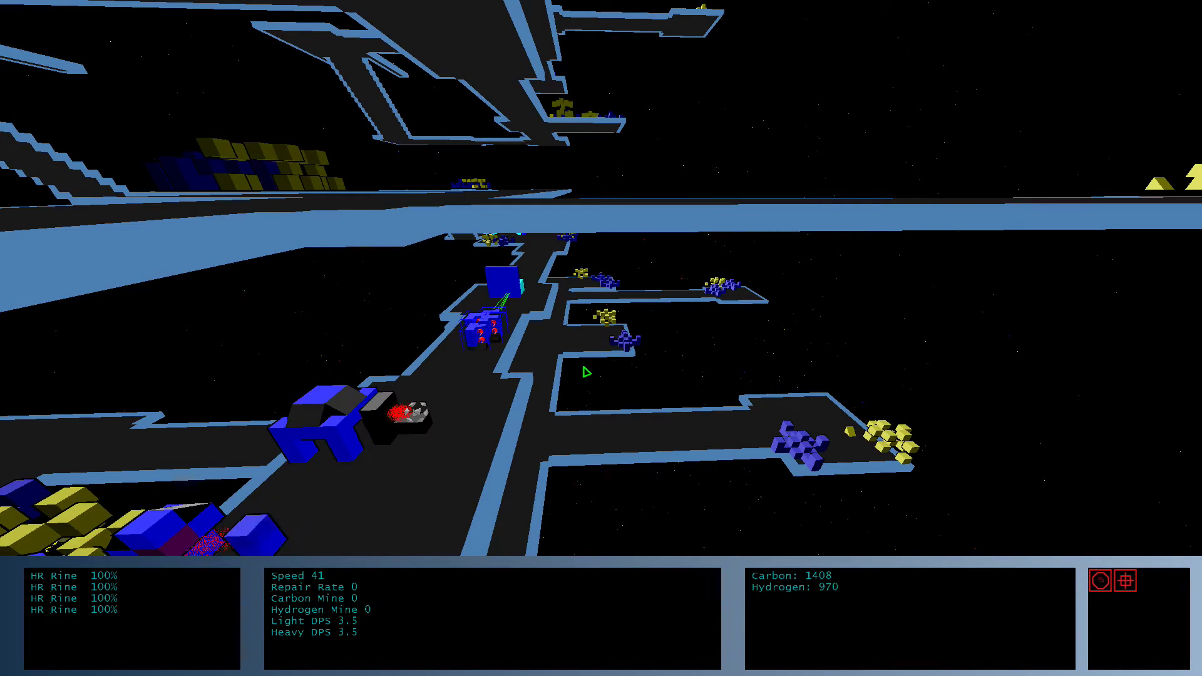
pyautogui.moveTo(585, 373); pyautogui.dragTo(457, 294)
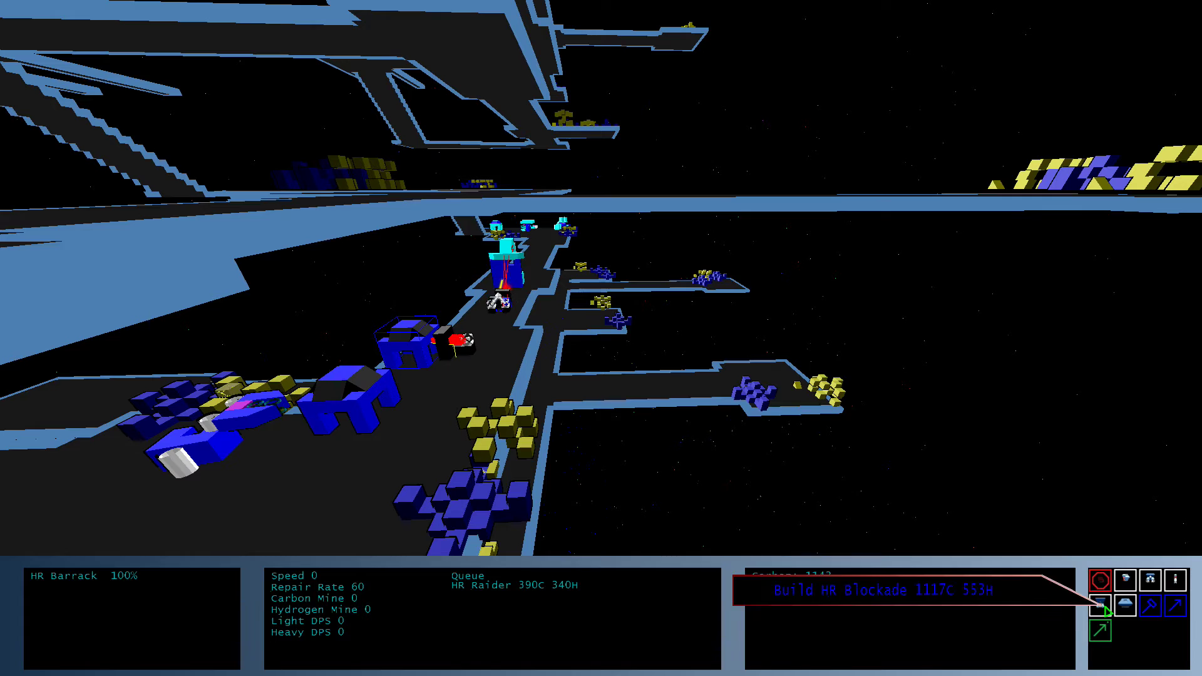
pyautogui.click(1154, 584)
pyautogui.click(1154, 585)
pyautogui.click(1154, 584)
pyautogui.scroll(1, 571, 377)
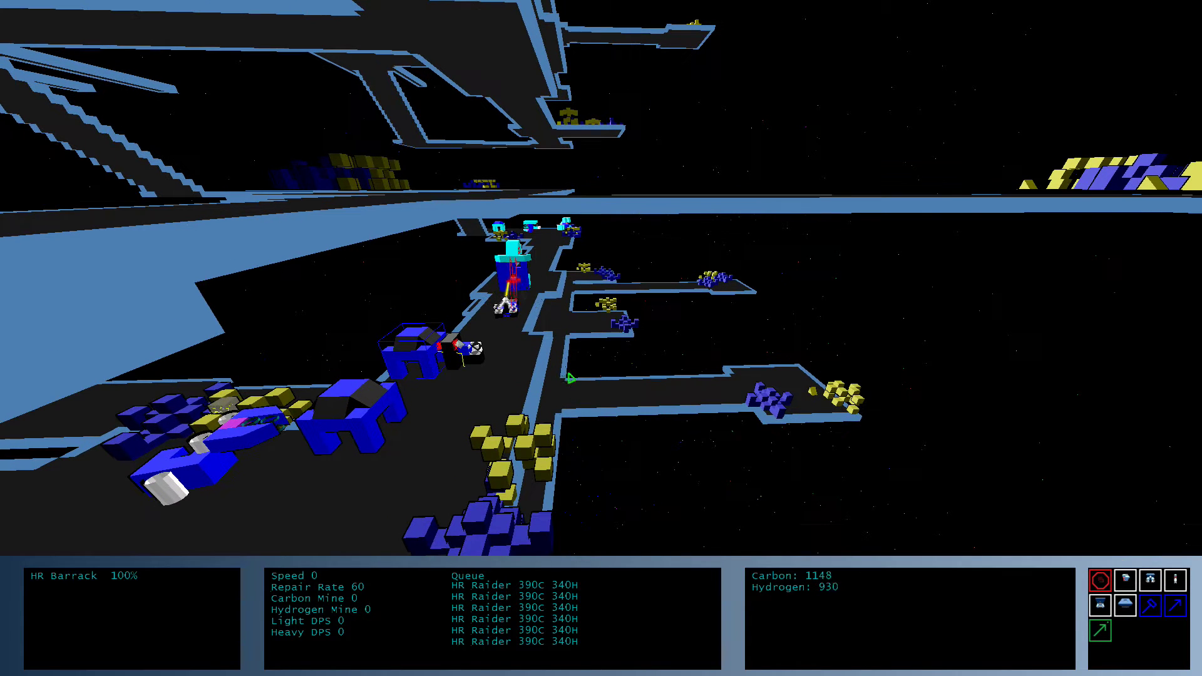
pyautogui.click(466, 353)
pyautogui.click(413, 348)
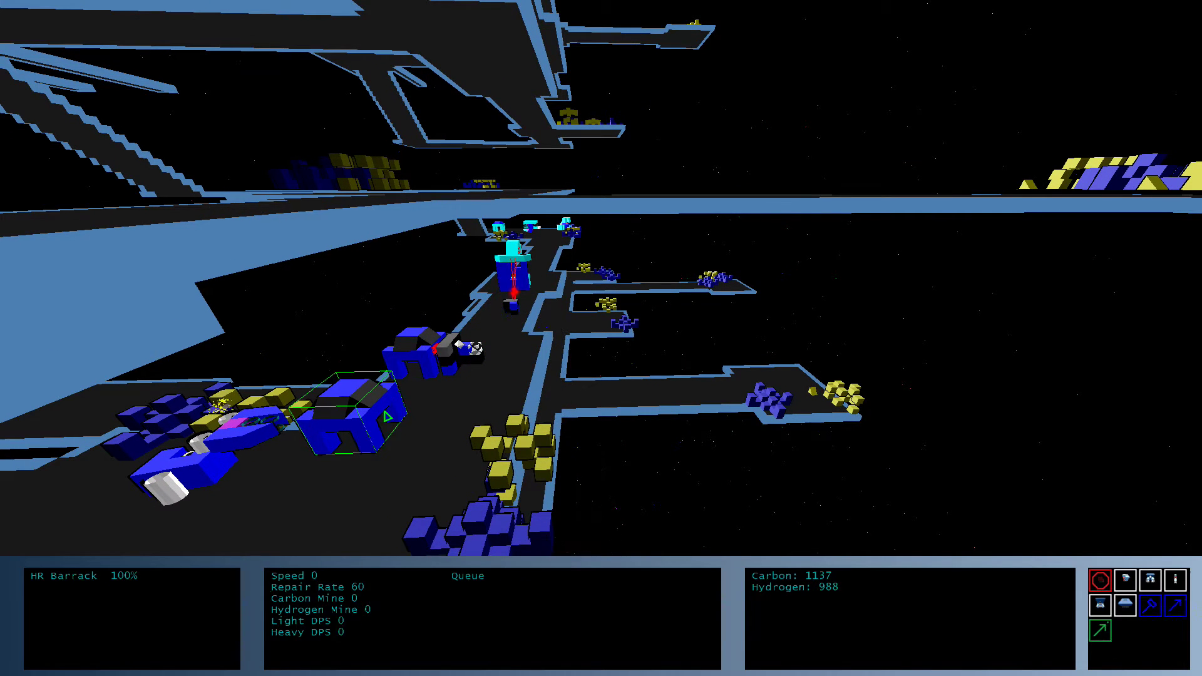
pyautogui.scroll(-1, 470, 339)
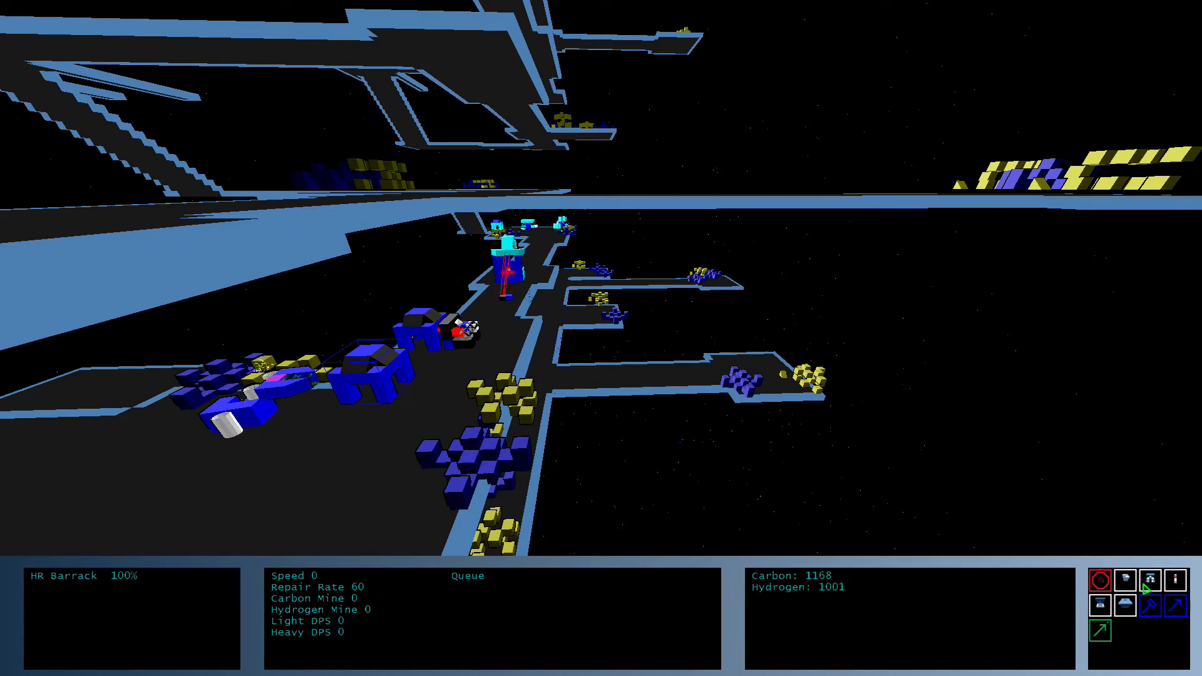
pyautogui.click(1149, 583)
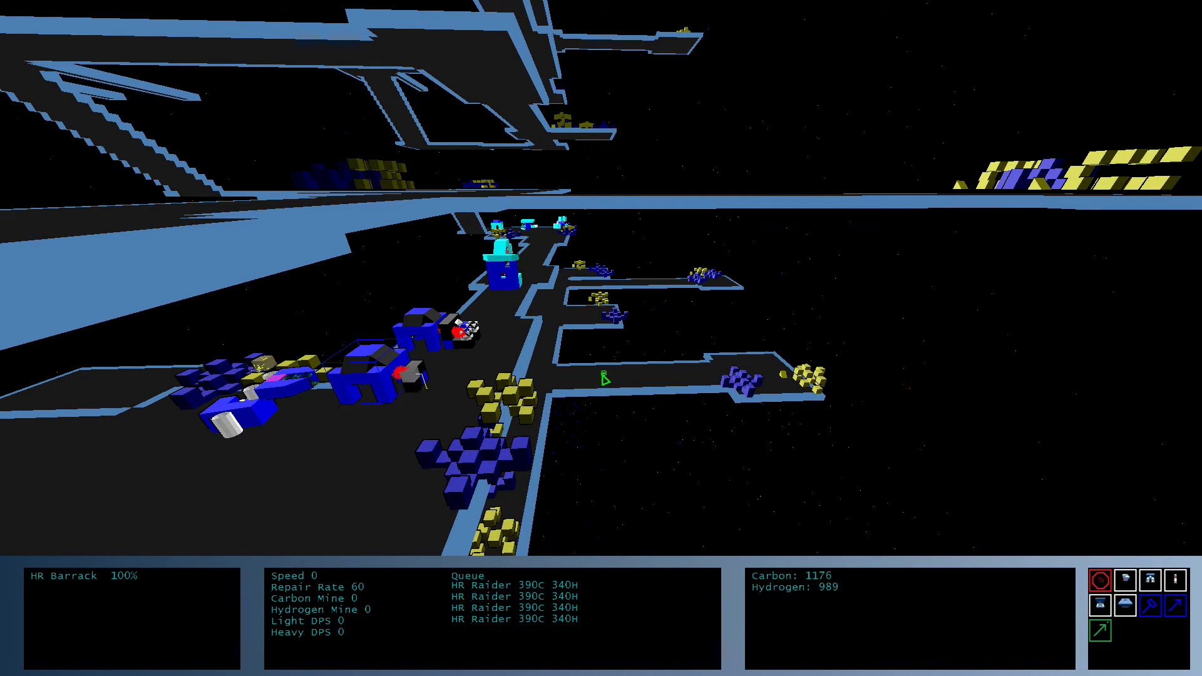
pyautogui.moveTo(564, 357); pyautogui.dragTo(470, 395)
pyautogui.click(512, 419)
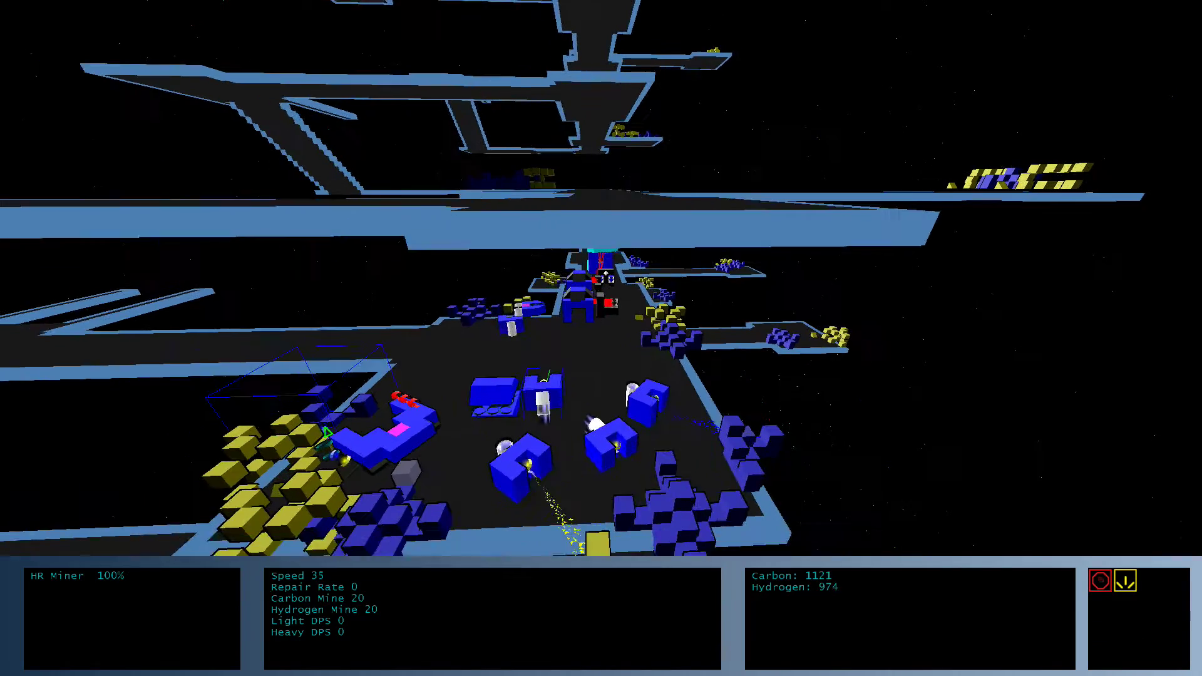
pyautogui.scroll(-3, 508, 386)
# Inspect the Precursor, HR Miner, resource cloud and HR Builder, then reselect the HR Barrack.
pyautogui.click(366, 409)
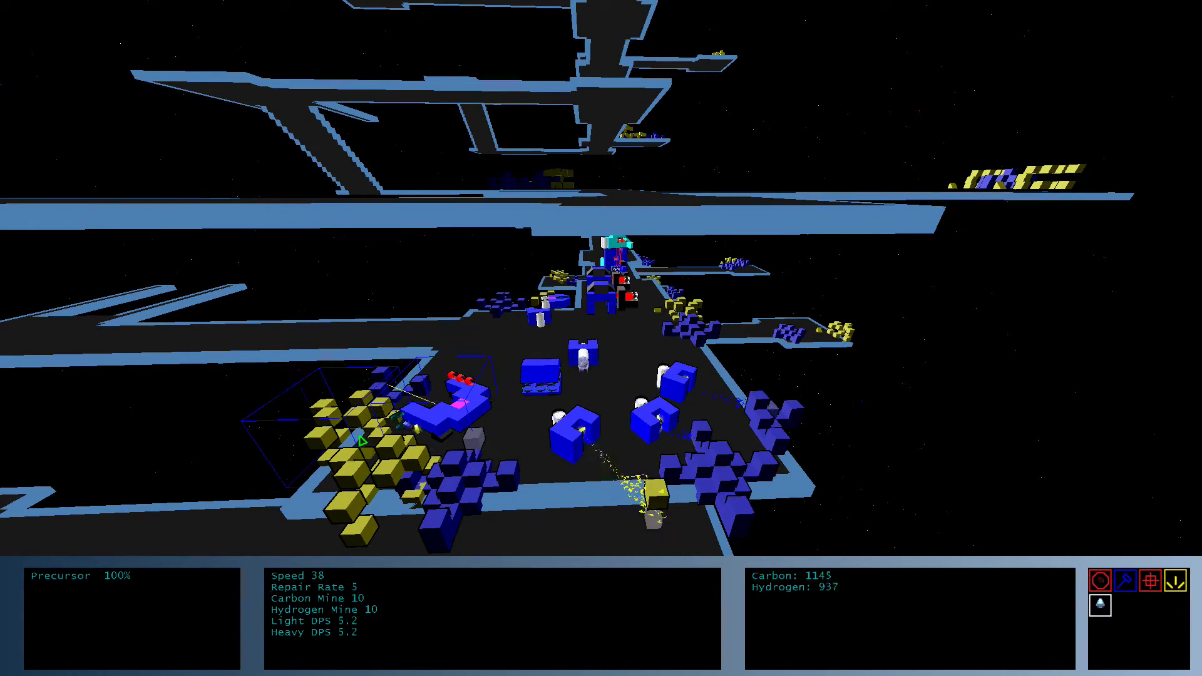
pyautogui.click(573, 352)
pyautogui.moveTo(563, 394); pyautogui.dragTo(376, 452)
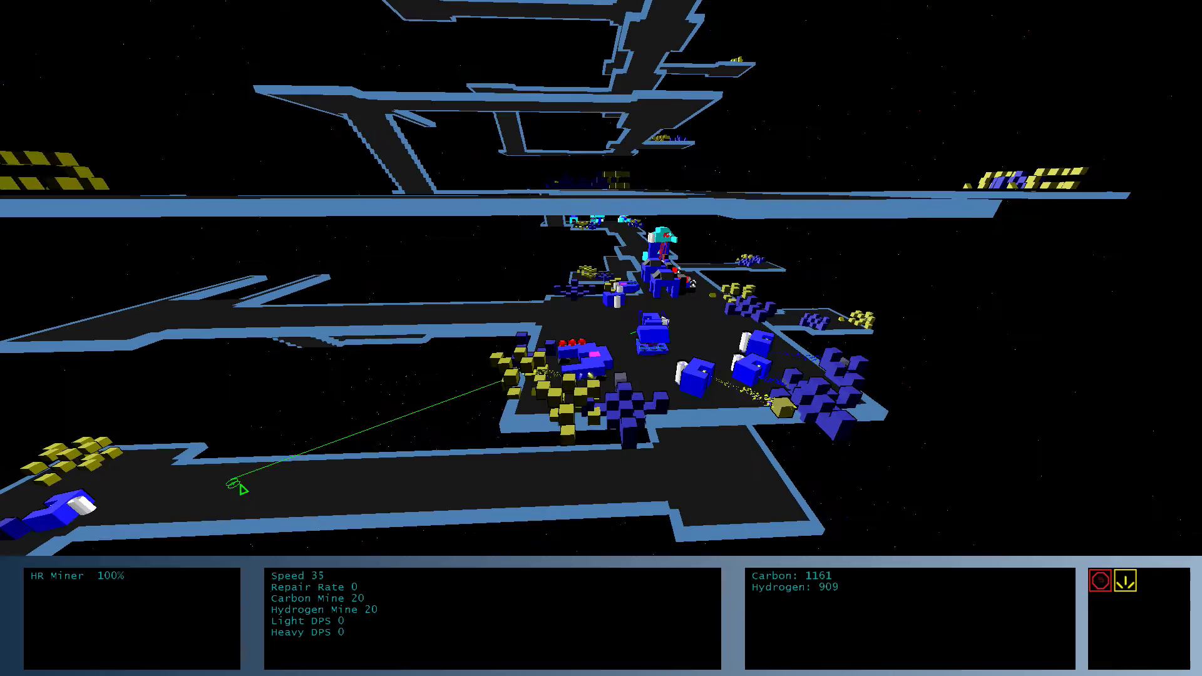
pyautogui.scroll(4, 657, 301)
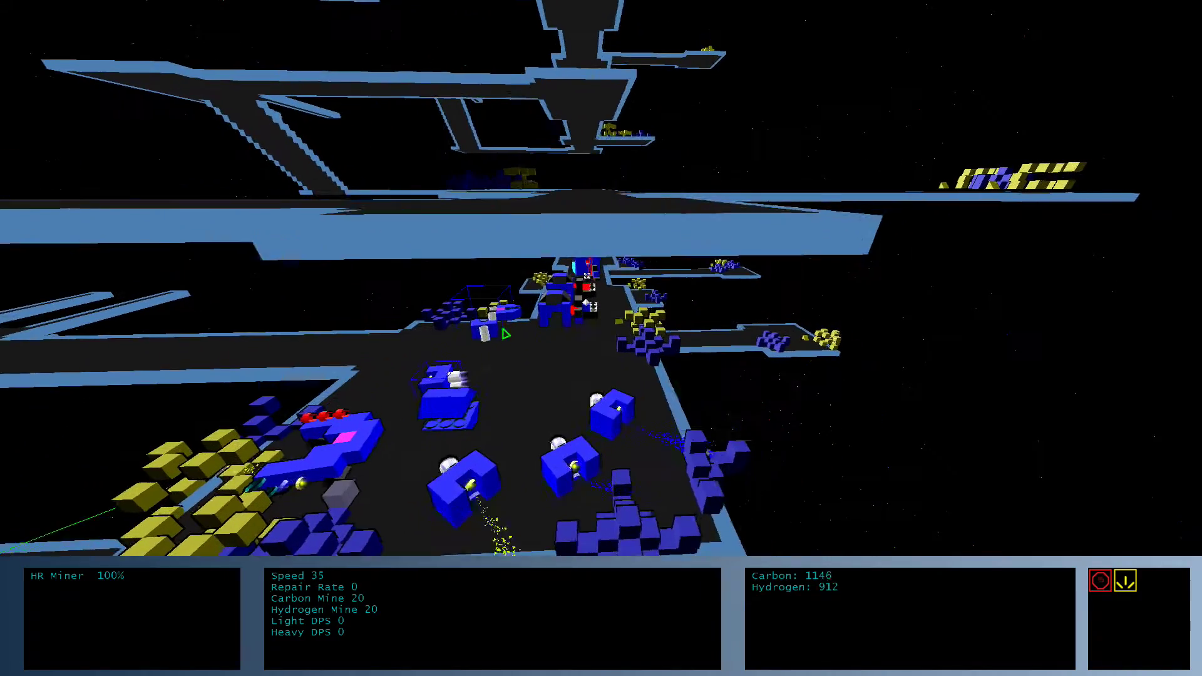
pyautogui.click(545, 305)
pyautogui.click(365, 408)
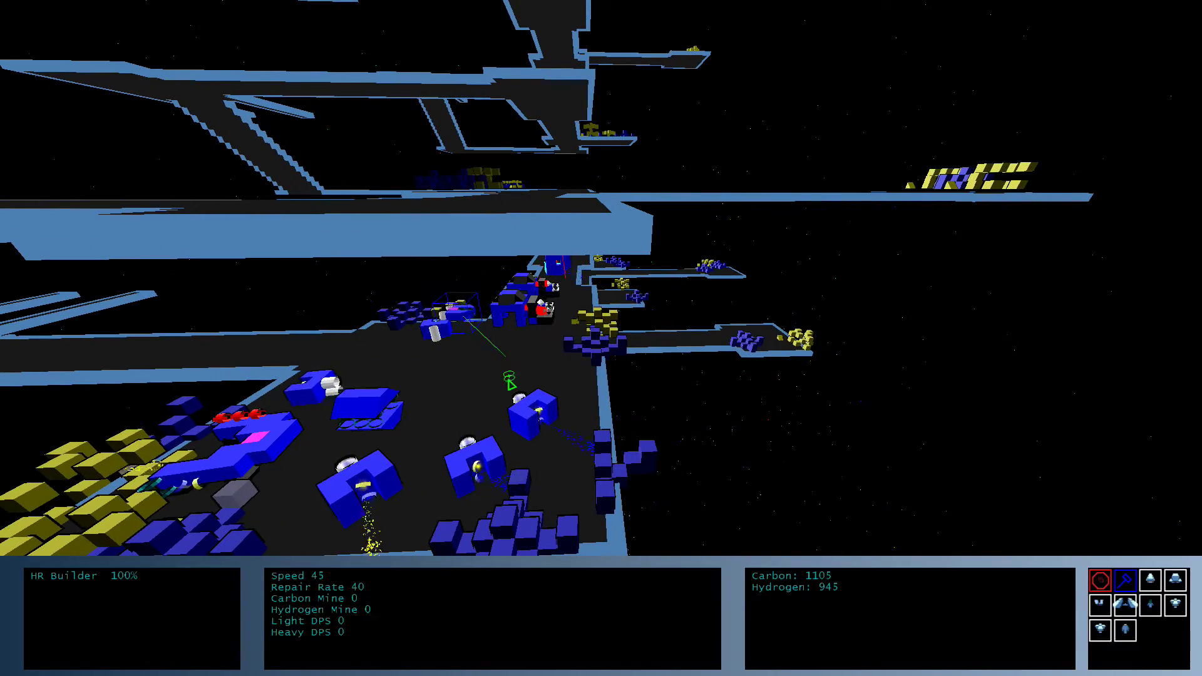
pyautogui.moveTo(367, 423); pyautogui.dragTo(235, 377)
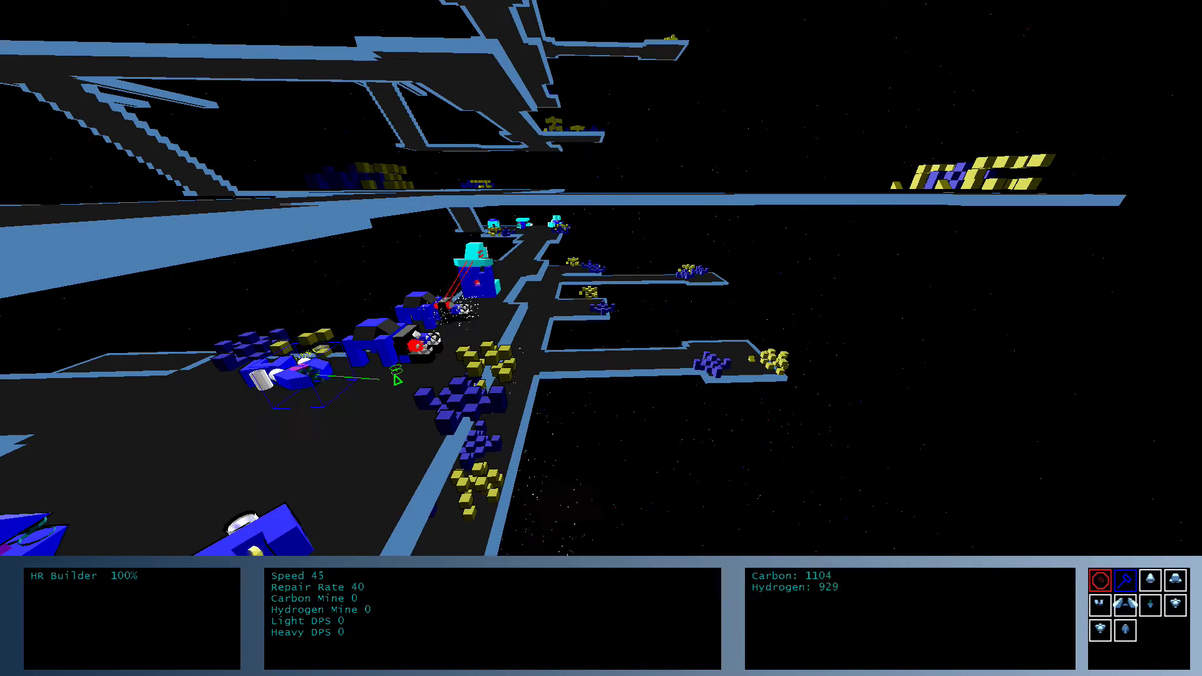
pyautogui.moveTo(368, 432); pyautogui.dragTo(282, 395)
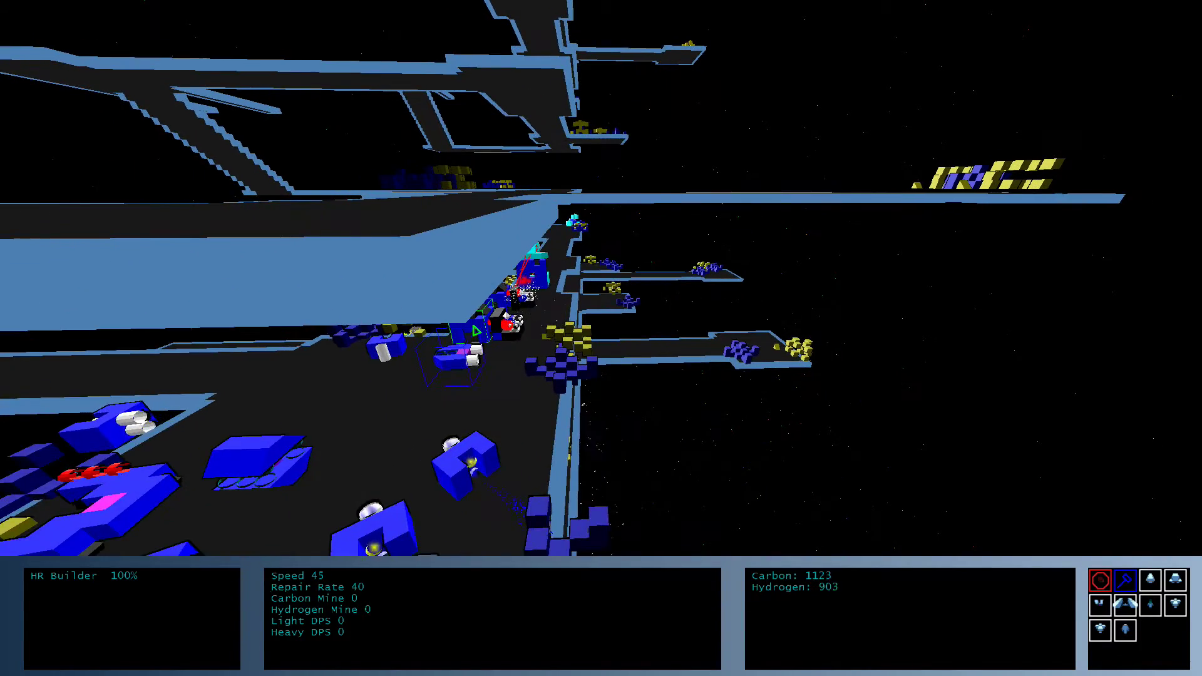
pyautogui.click(404, 343)
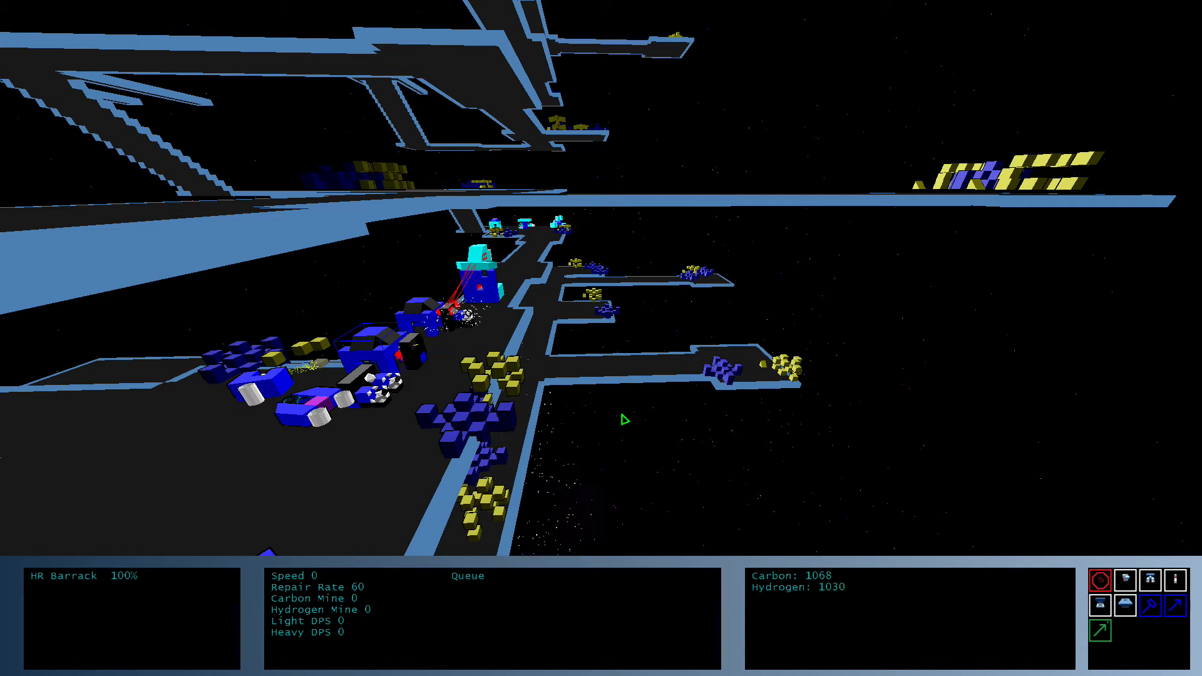
# Check a raider in the assault on the cyan tower.
pyautogui.click(416, 362)
pyautogui.moveTo(416, 361); pyautogui.dragTo(478, 377)
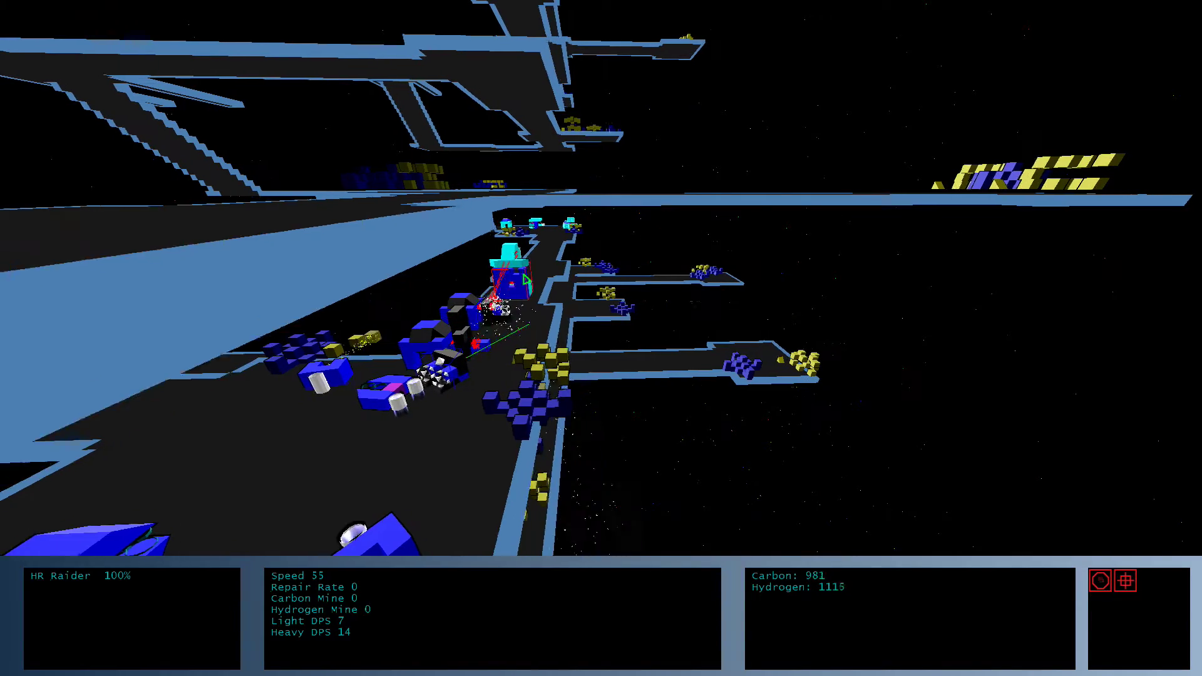
pyautogui.moveTo(536, 334)
pyautogui.mouseDown()
pyautogui.moveTo(491, 286)
pyautogui.moveTo(514, 347)
pyautogui.moveTo(714, 339)
pyautogui.moveTo(585, 352)
pyautogui.mouseUp()
# Place an HR Shipyard on the western platform, then reselect the raider beside the cyan tower.
pyautogui.click(490, 280)
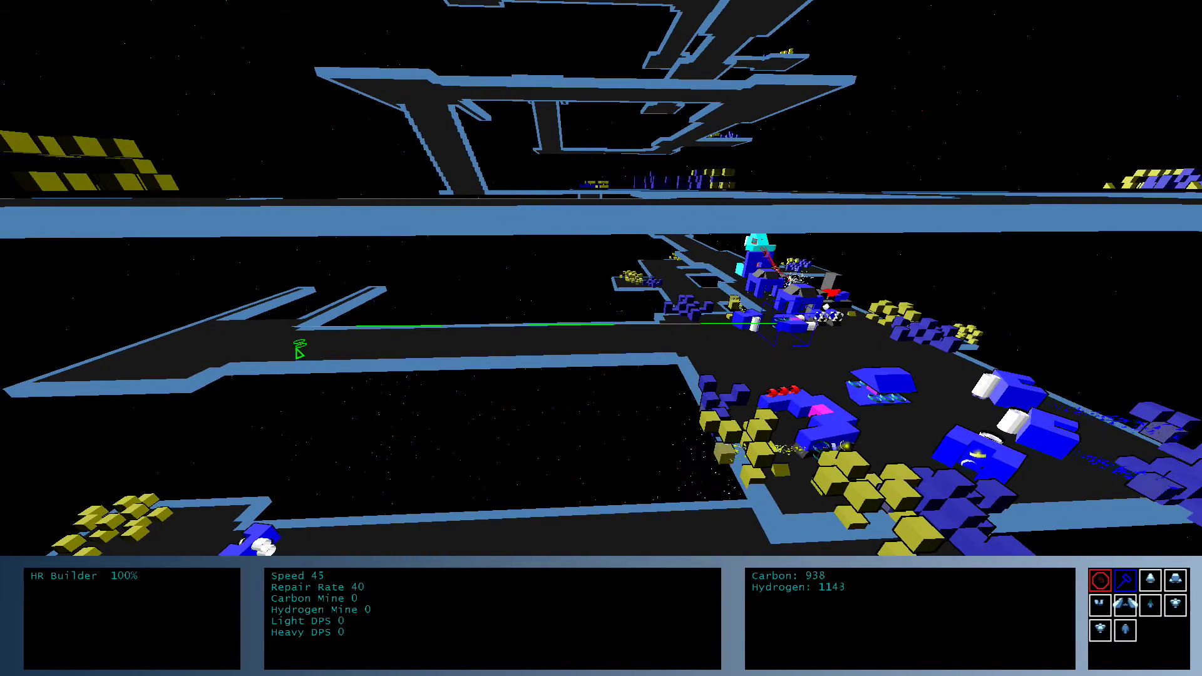
pyautogui.moveTo(496, 351); pyautogui.dragTo(658, 357)
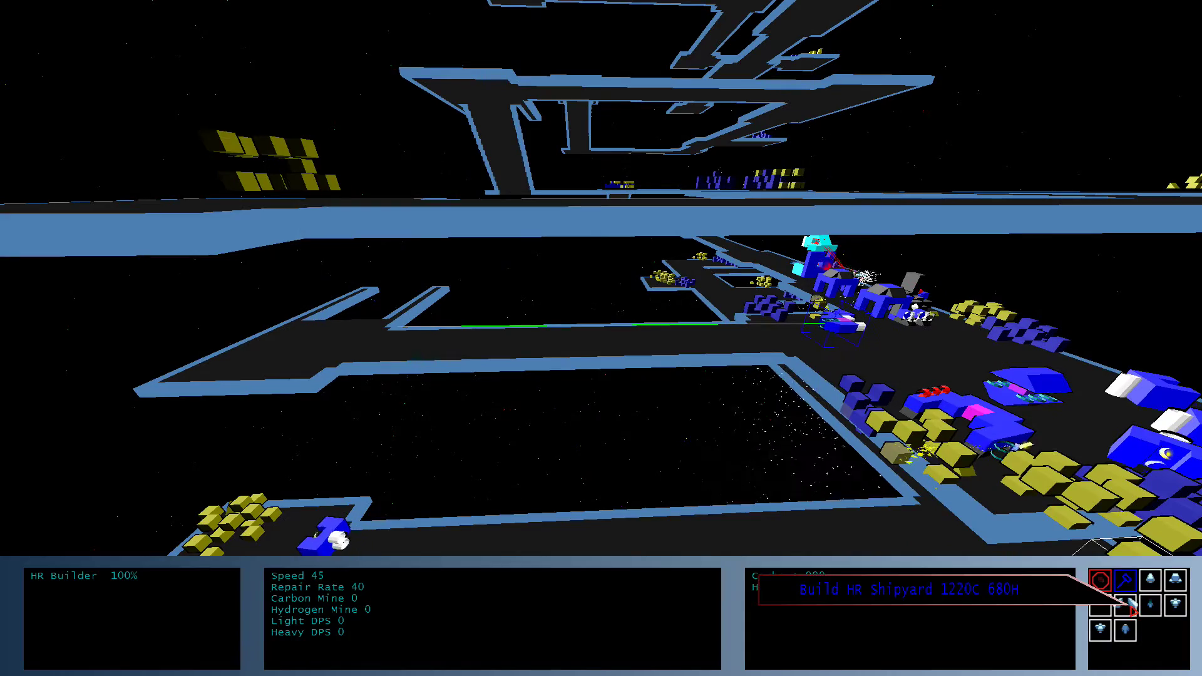
pyautogui.click(1128, 602)
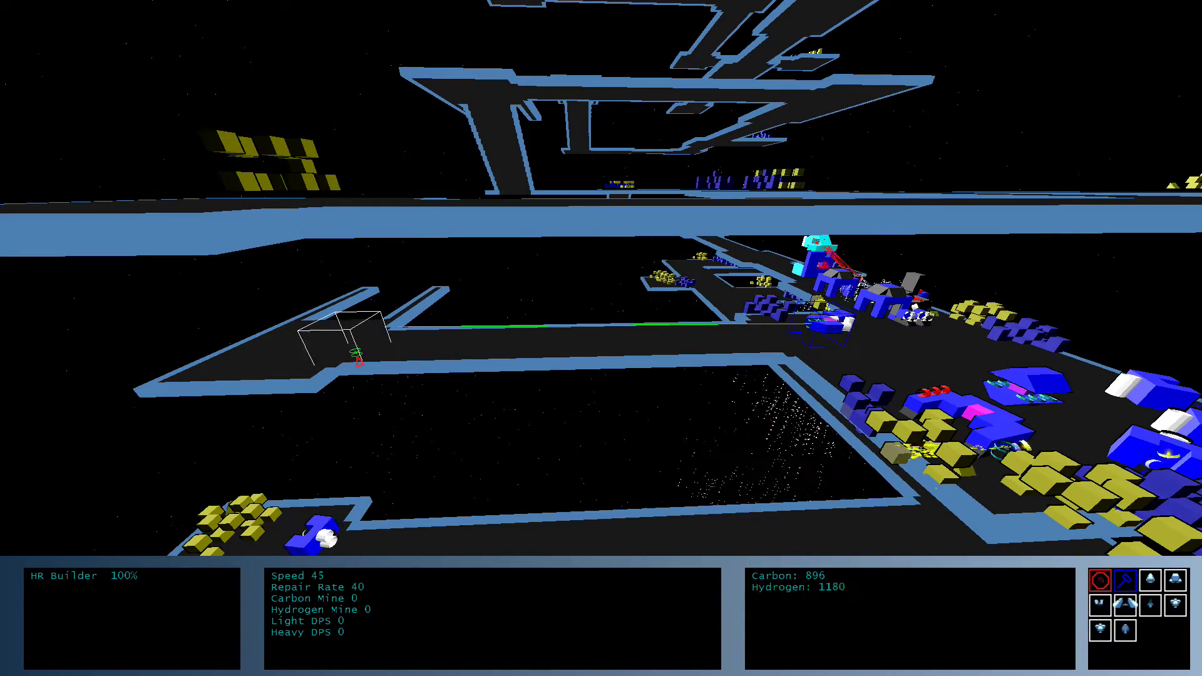
pyautogui.moveTo(338, 357)
pyautogui.mouseDown()
pyautogui.moveTo(436, 385)
pyautogui.moveTo(619, 380)
pyautogui.moveTo(526, 376)
pyautogui.mouseUp()
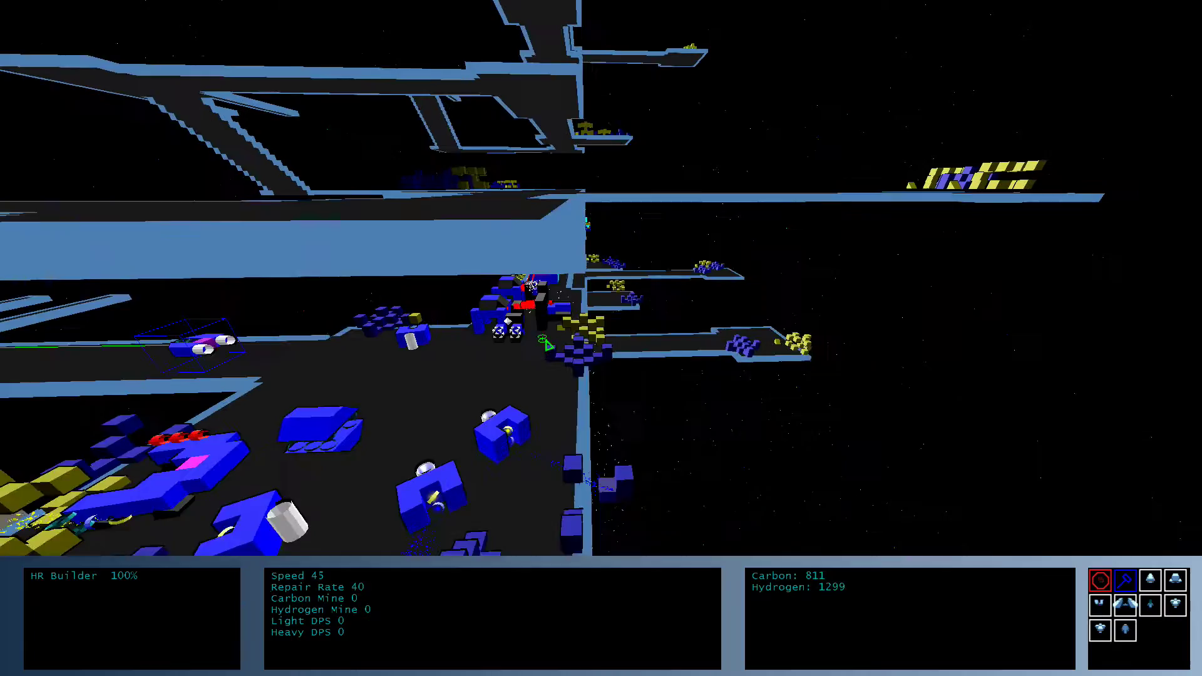
pyautogui.click(544, 400)
pyautogui.scroll(1, 543, 400)
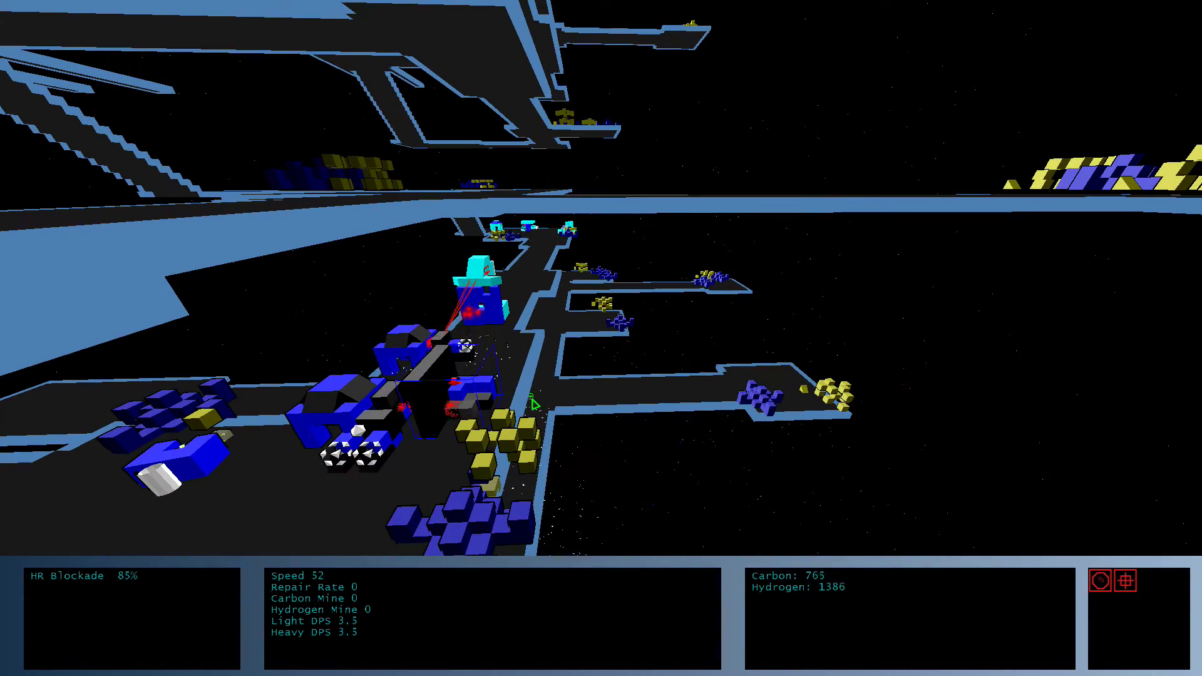
pyautogui.moveTo(534, 406); pyautogui.dragTo(393, 448)
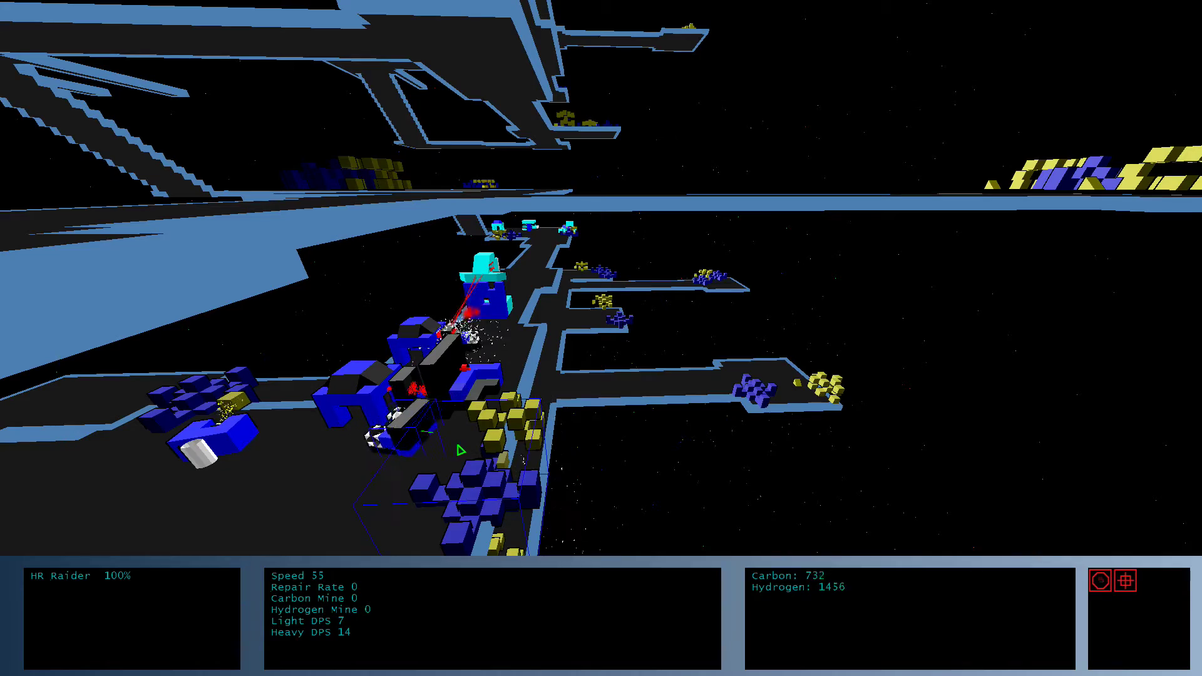
pyautogui.scroll(2, 496, 353)
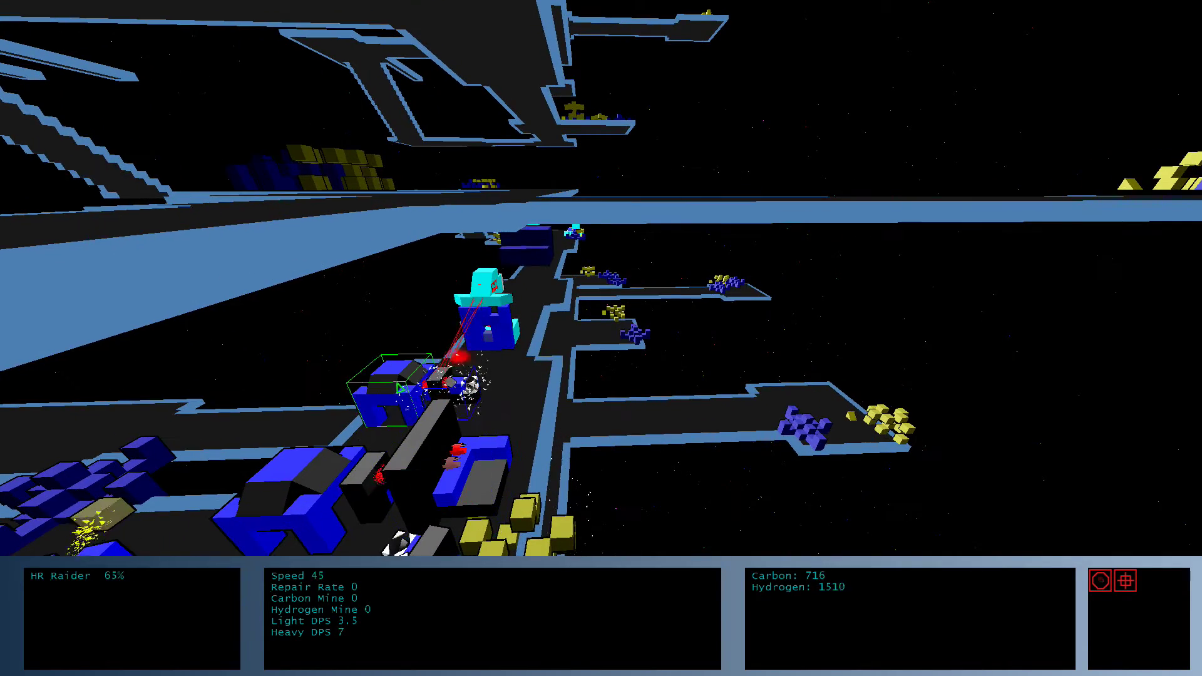
# Move the view from the frontline units back to the home base barracks.
pyautogui.moveTo(405, 385); pyautogui.dragTo(470, 347)
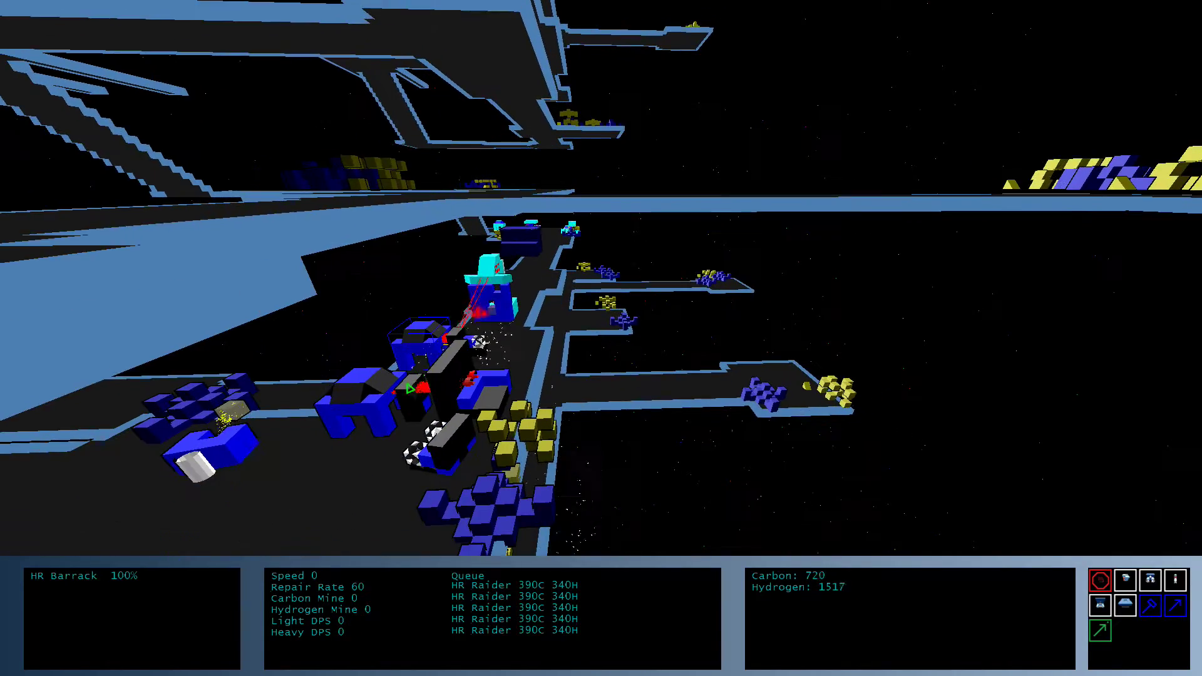
pyautogui.moveTo(404, 427)
pyautogui.mouseDown()
pyautogui.moveTo(583, 461)
pyautogui.moveTo(553, 358)
pyautogui.mouseUp()
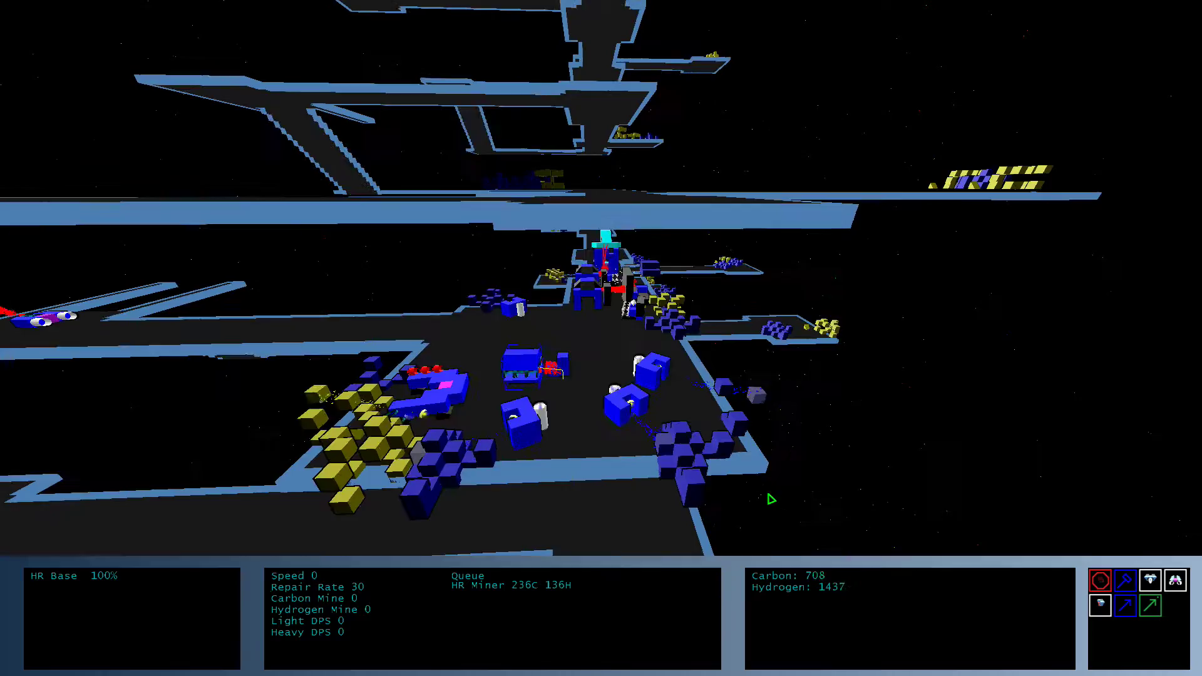
# Send the newly trained HR Miner along the lower platform.
pyautogui.moveTo(808, 377)
pyautogui.mouseDown()
pyautogui.moveTo(738, 287)
pyautogui.moveTo(756, 287)
pyautogui.mouseUp()
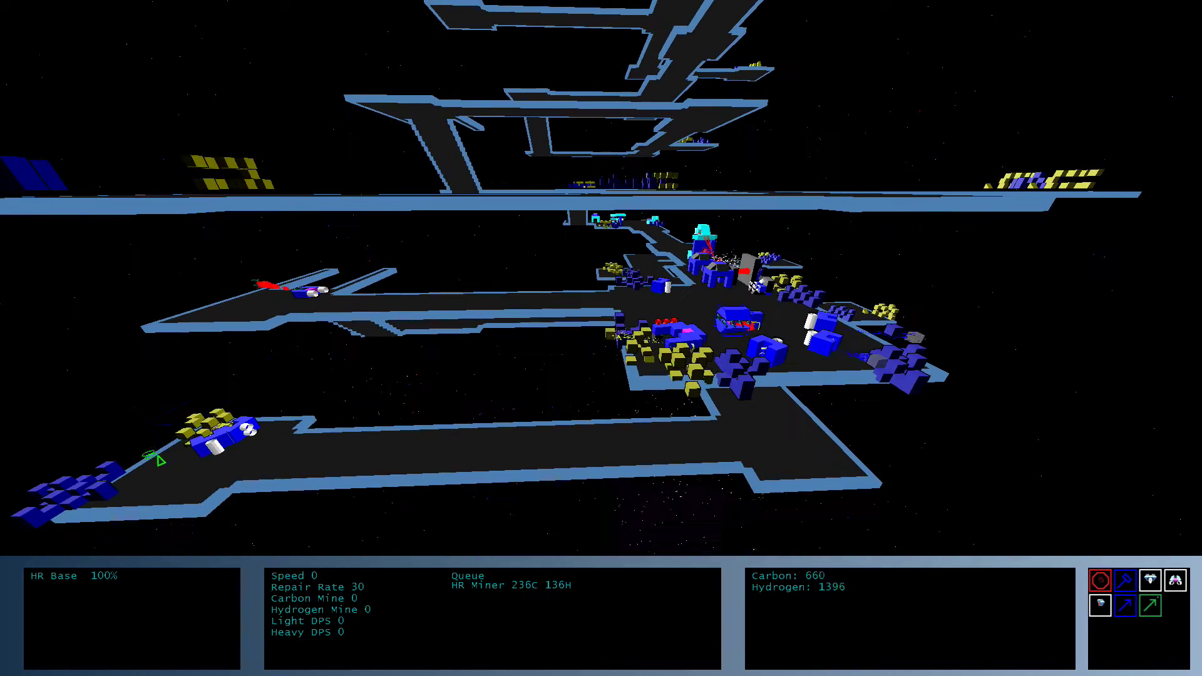
pyautogui.click(206, 451)
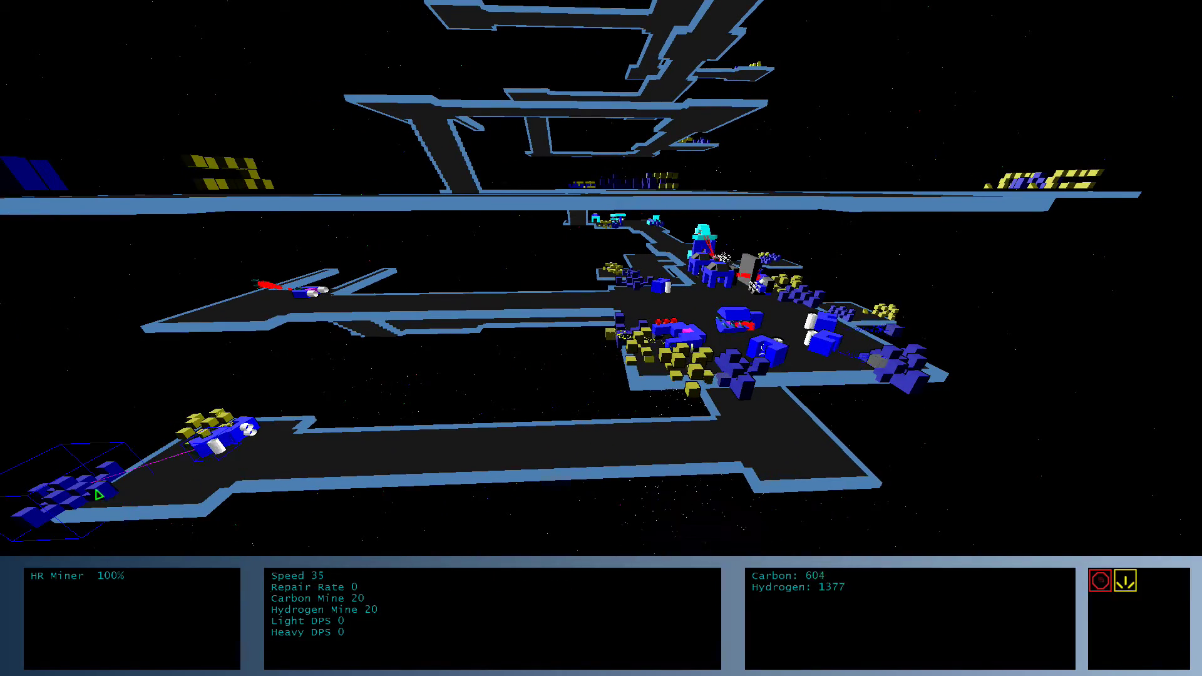
pyautogui.click(510, 455)
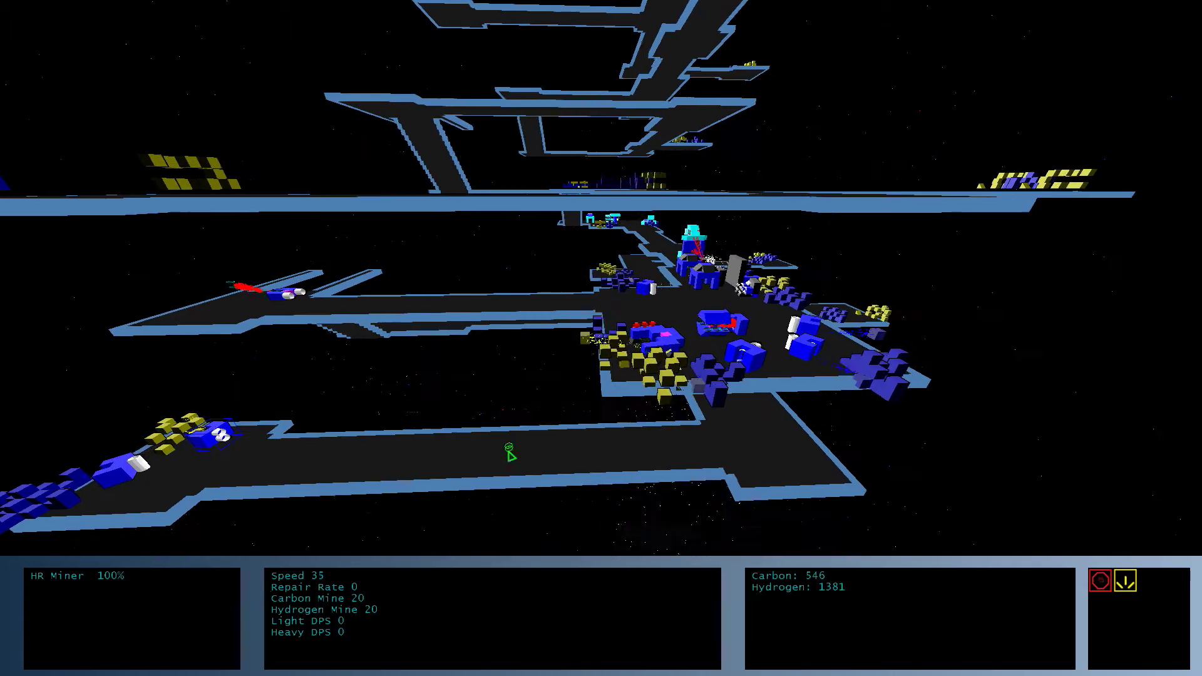
pyautogui.scroll(5, 510, 455)
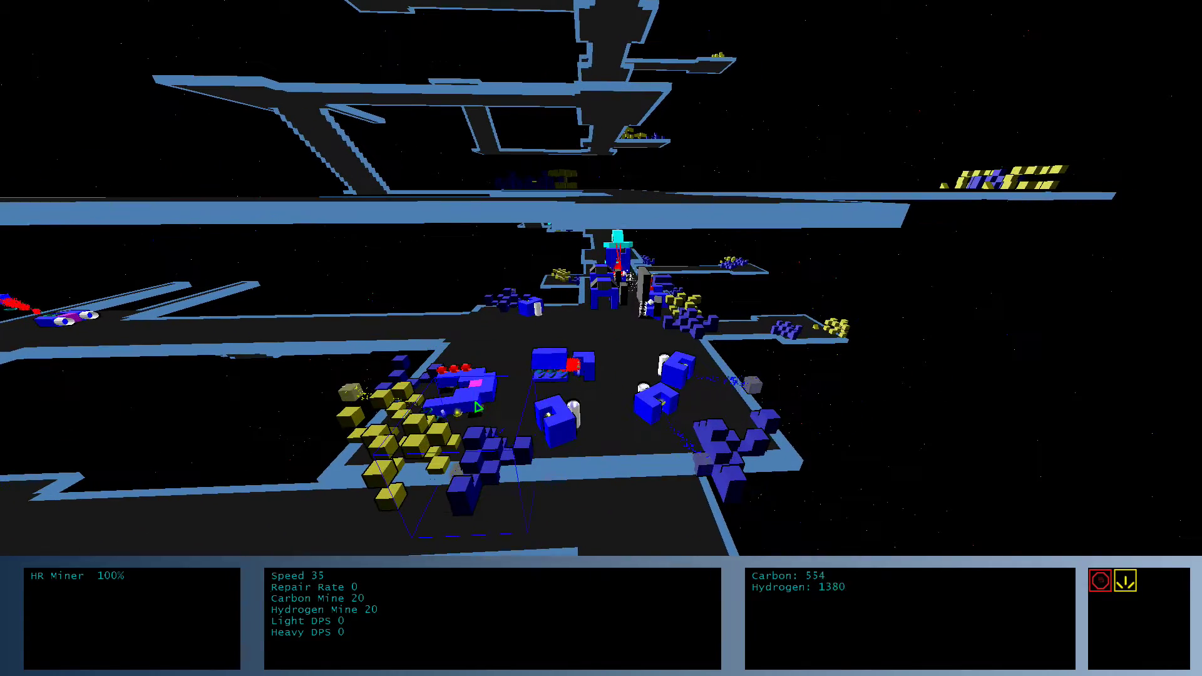
# Order the HR Blockade to attack the cyan tower.
pyautogui.moveTo(477, 407); pyautogui.dragTo(598, 388)
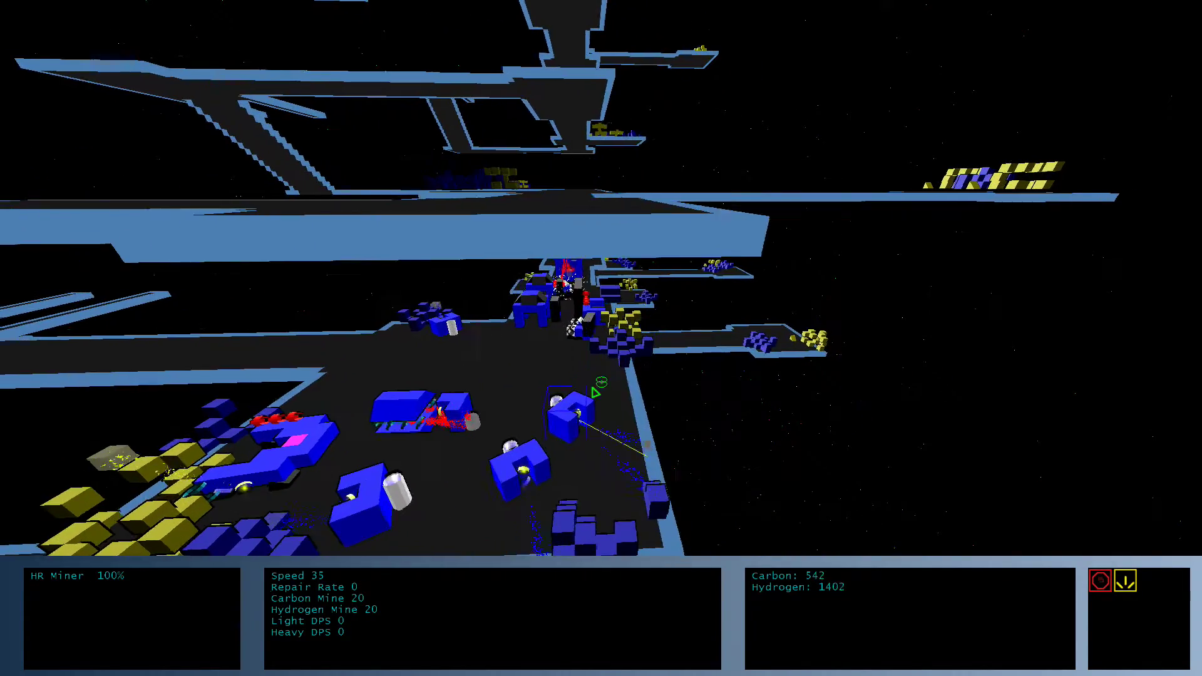
pyautogui.scroll(-4, 598, 387)
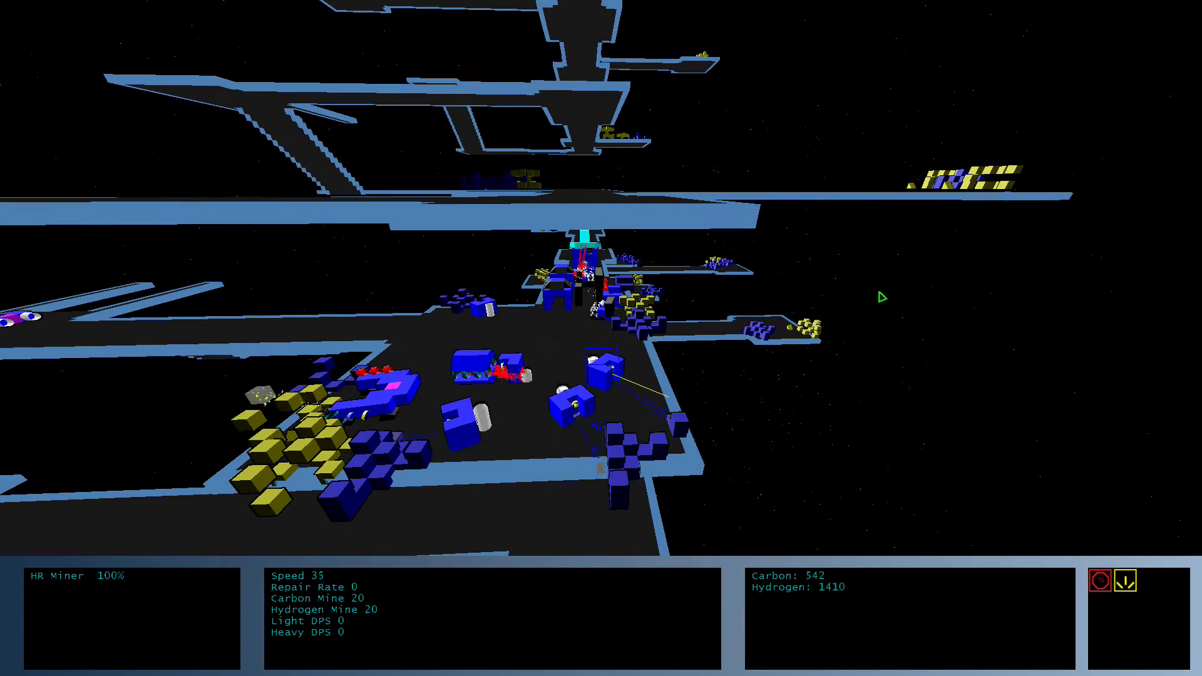
pyautogui.moveTo(881, 297)
pyautogui.mouseDown()
pyautogui.moveTo(134, 298)
pyautogui.moveTo(607, 395)
pyautogui.moveTo(515, 394)
pyautogui.moveTo(480, 303)
pyautogui.moveTo(487, 350)
pyautogui.mouseUp()
pyautogui.click(480, 302)
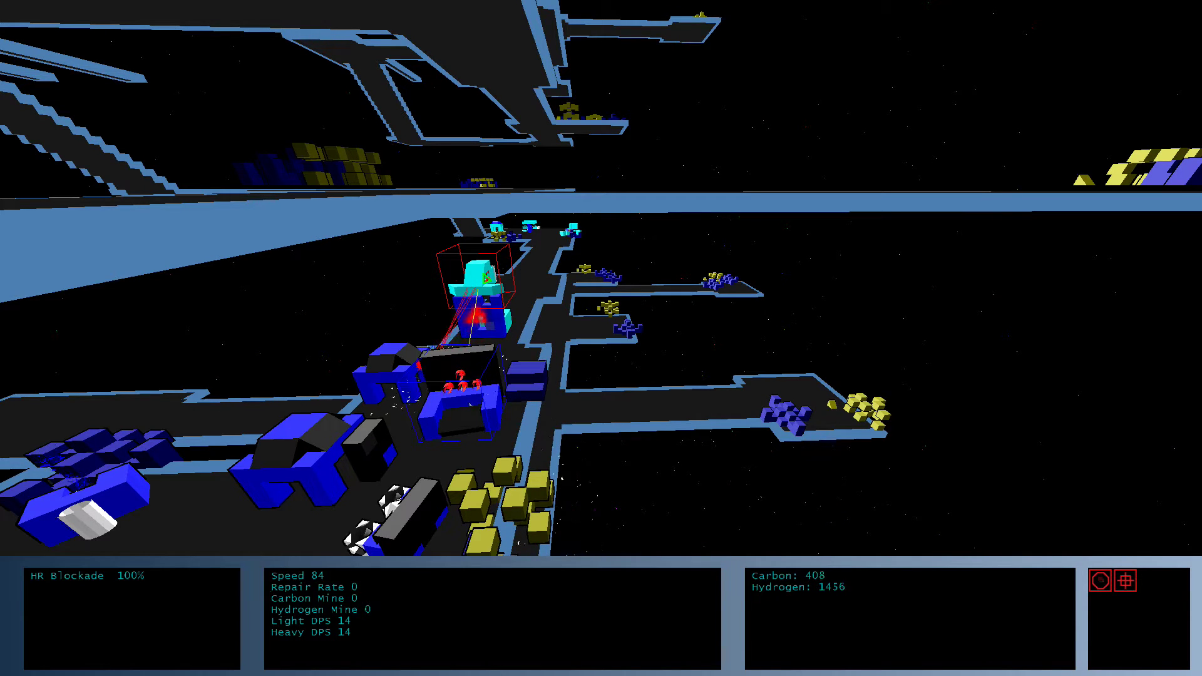
pyautogui.scroll(-3, 489, 273)
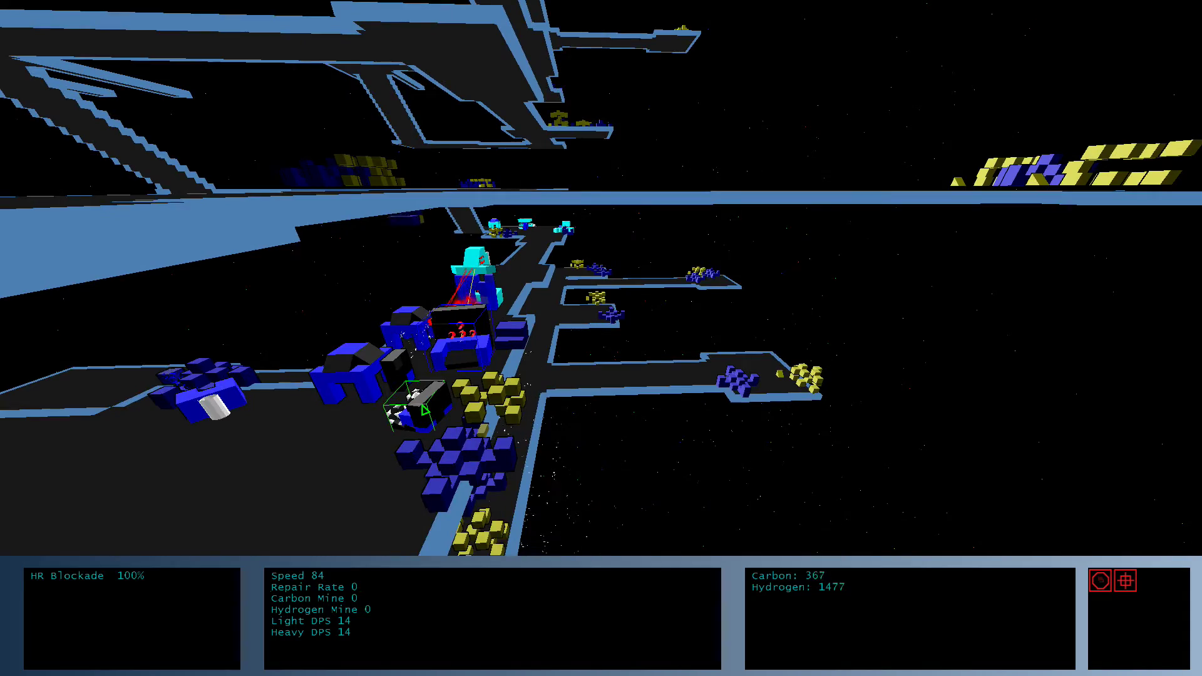
# Orbit the view along the front line toward the miner's destination platform.
pyautogui.moveTo(411, 395); pyautogui.dragTo(433, 508)
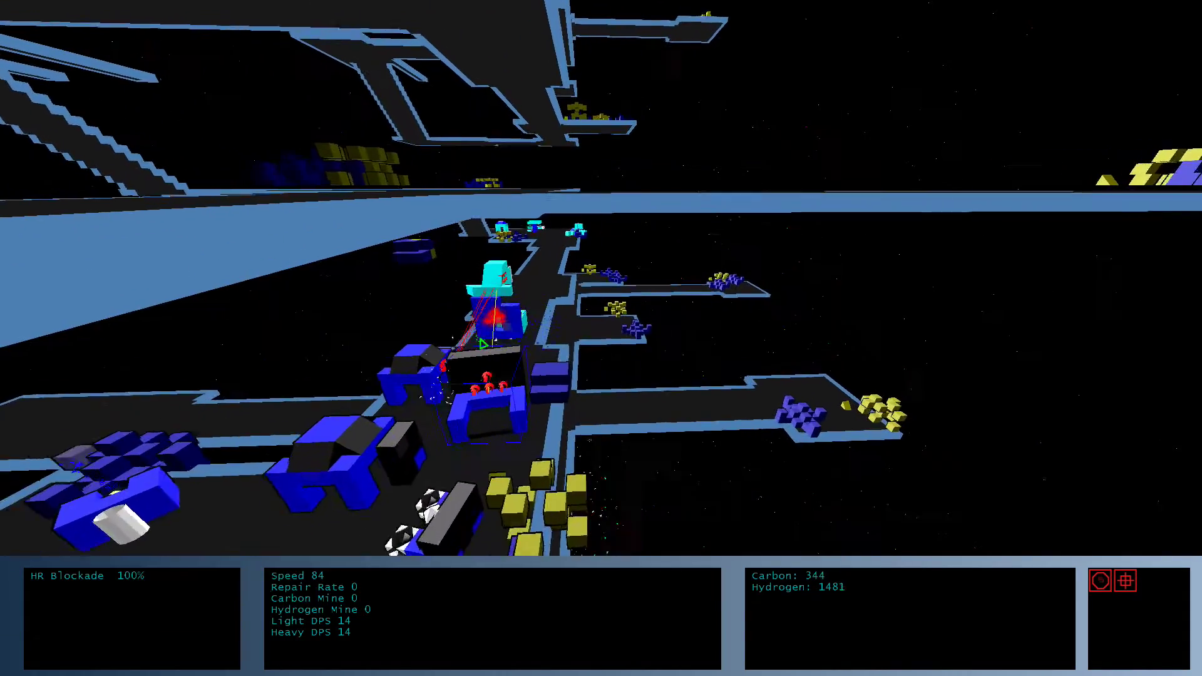
pyautogui.scroll(2, 483, 343)
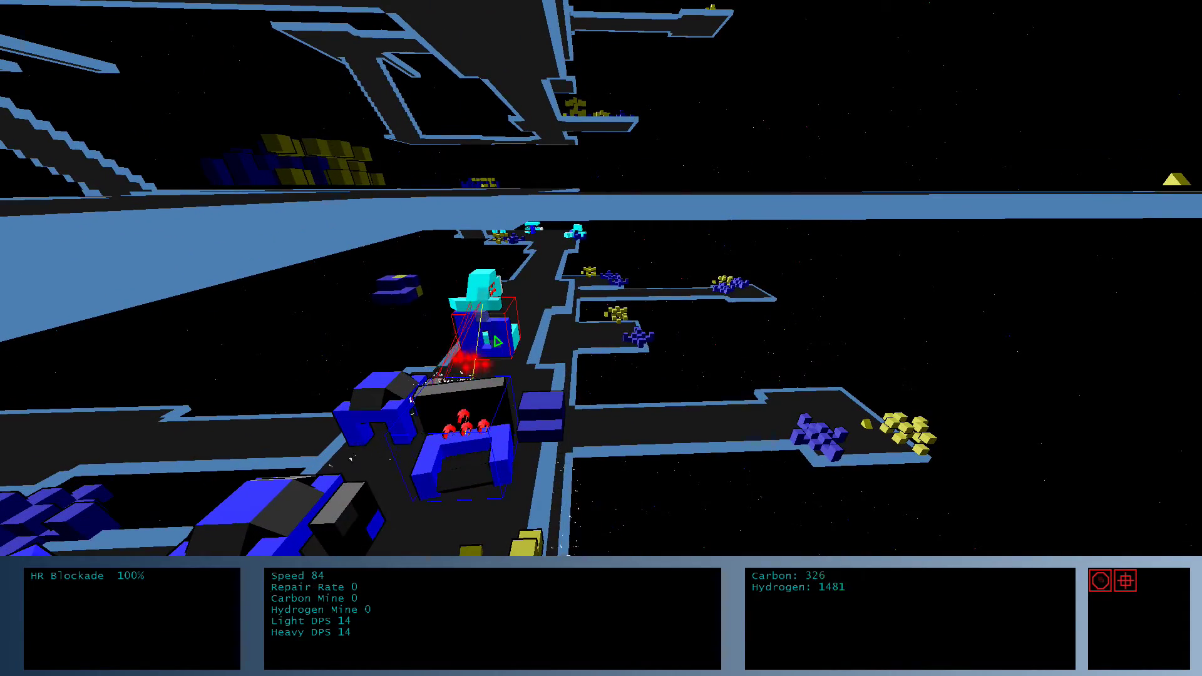
pyautogui.moveTo(496, 342)
pyautogui.mouseDown()
pyautogui.moveTo(360, 406)
pyautogui.moveTo(583, 241)
pyautogui.moveTo(367, 246)
pyautogui.moveTo(601, 281)
pyautogui.moveTo(620, 301)
pyautogui.mouseUp()
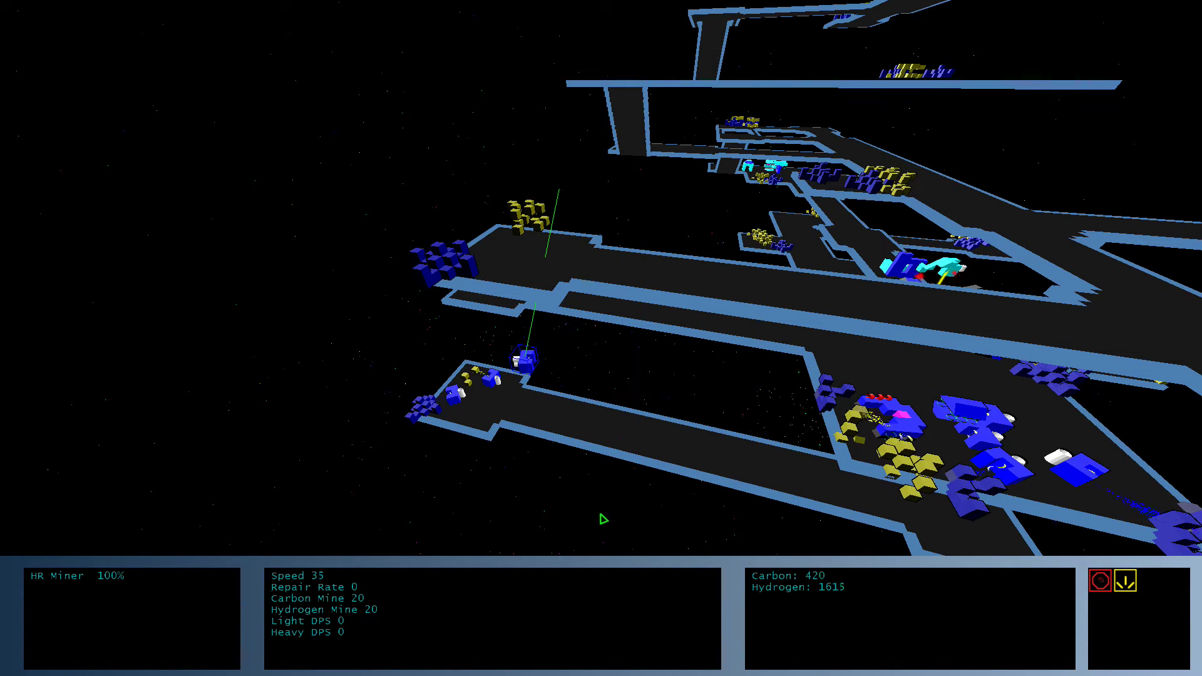
# Follow the miner across the upper platforms, then select the completed HR Shipyard.
pyautogui.moveTo(582, 526); pyautogui.dragTo(756, 328)
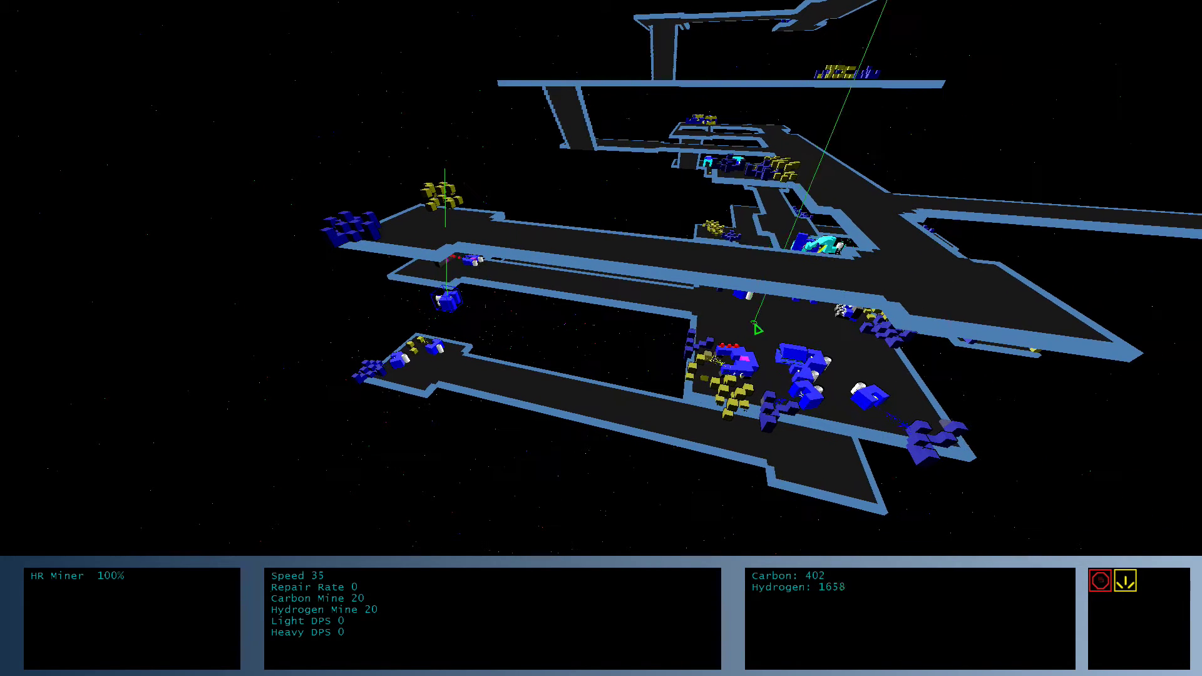
pyautogui.scroll(3, 543, 283)
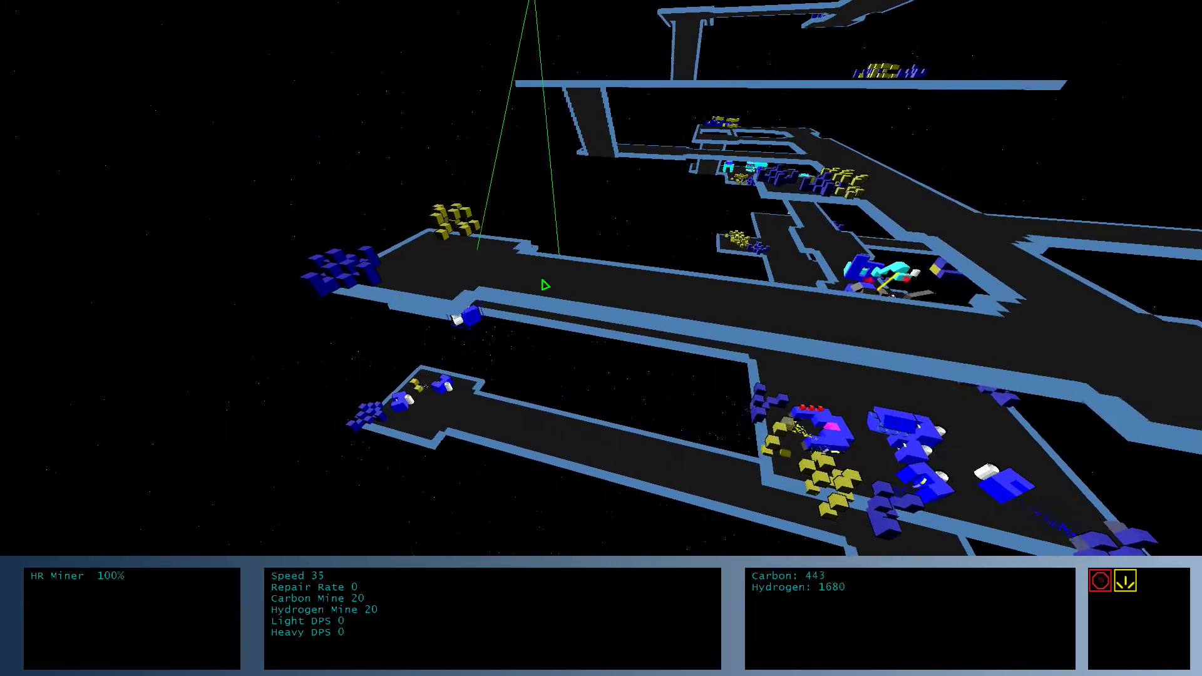
pyautogui.scroll(4, 609, 327)
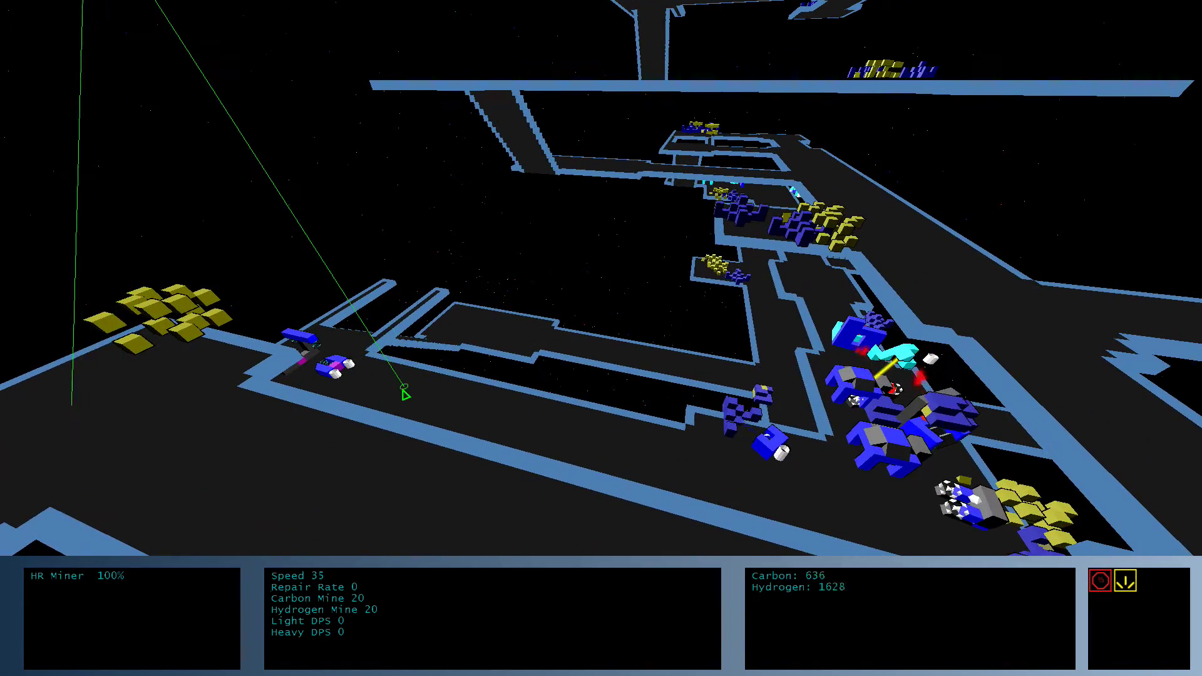
pyautogui.moveTo(348, 336); pyautogui.dragTo(567, 352)
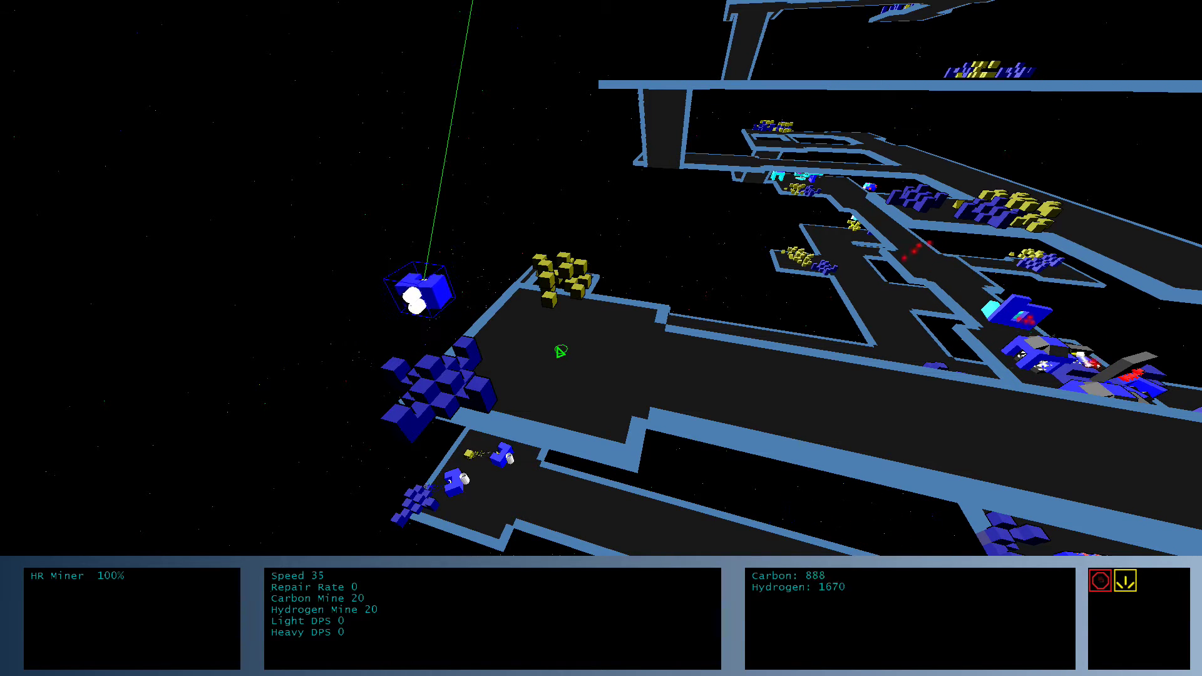
pyautogui.moveTo(562, 347)
pyautogui.mouseDown()
pyautogui.moveTo(622, 430)
pyautogui.moveTo(564, 357)
pyautogui.mouseUp()
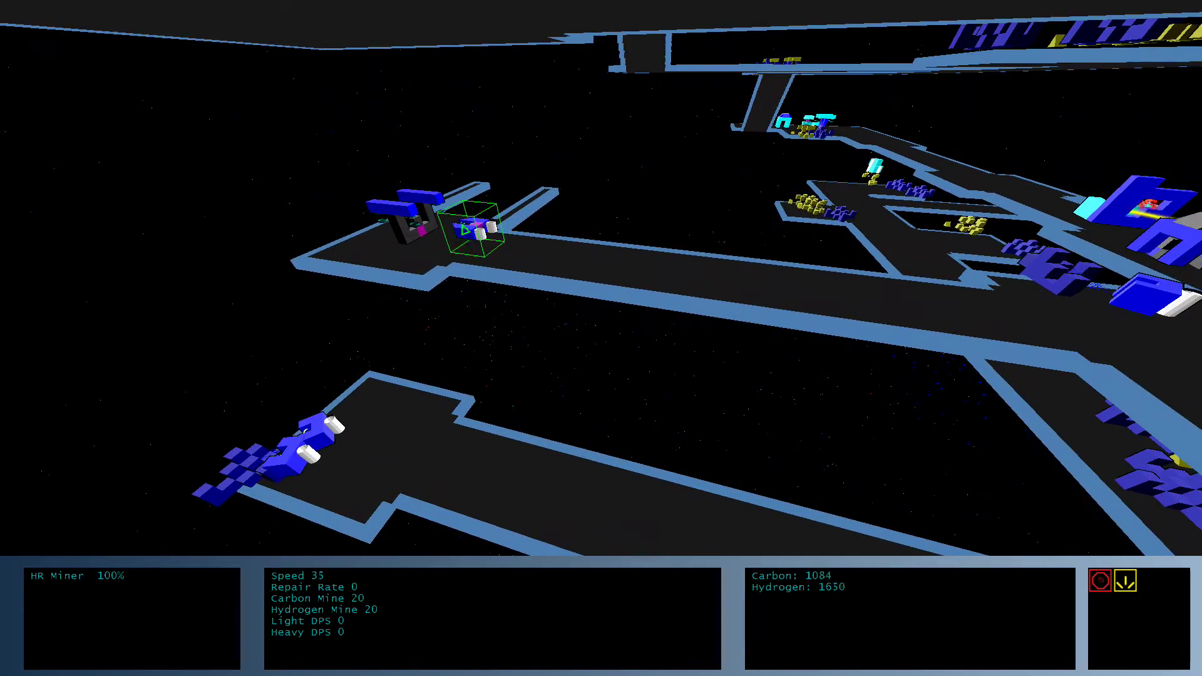
pyautogui.click(424, 212)
pyautogui.moveTo(600, 534); pyautogui.dragTo(657, 423)
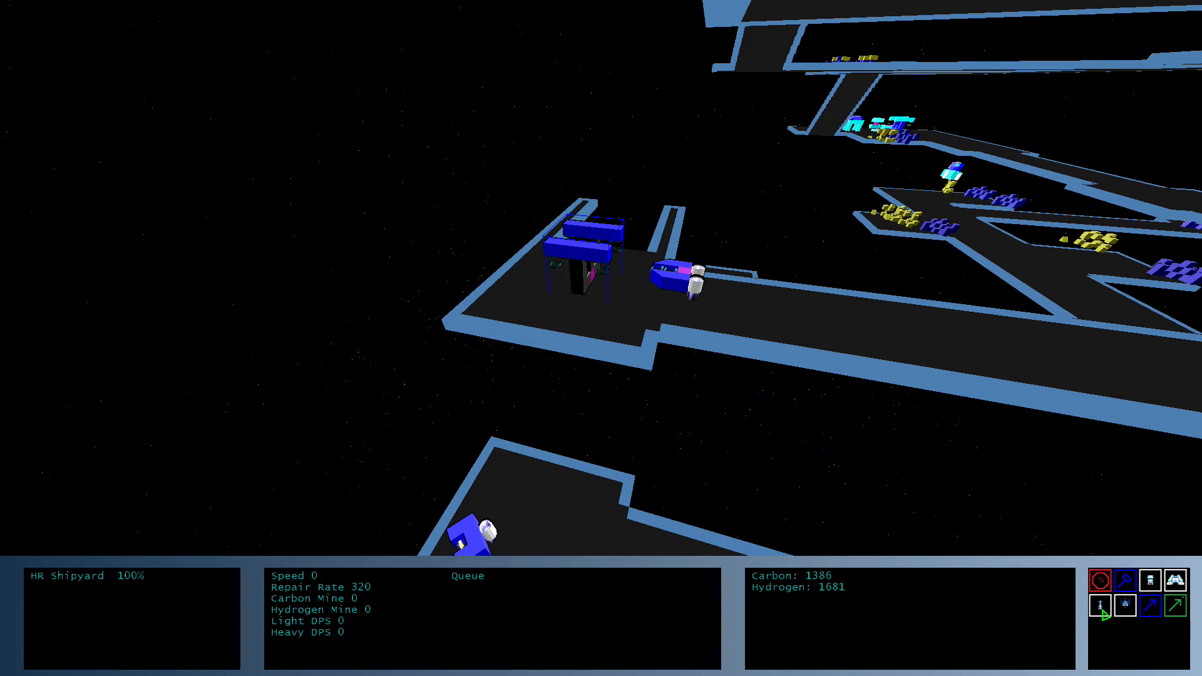
# Move the HR Builder from the shipyard platform toward the main blue base.
pyautogui.press('Left')
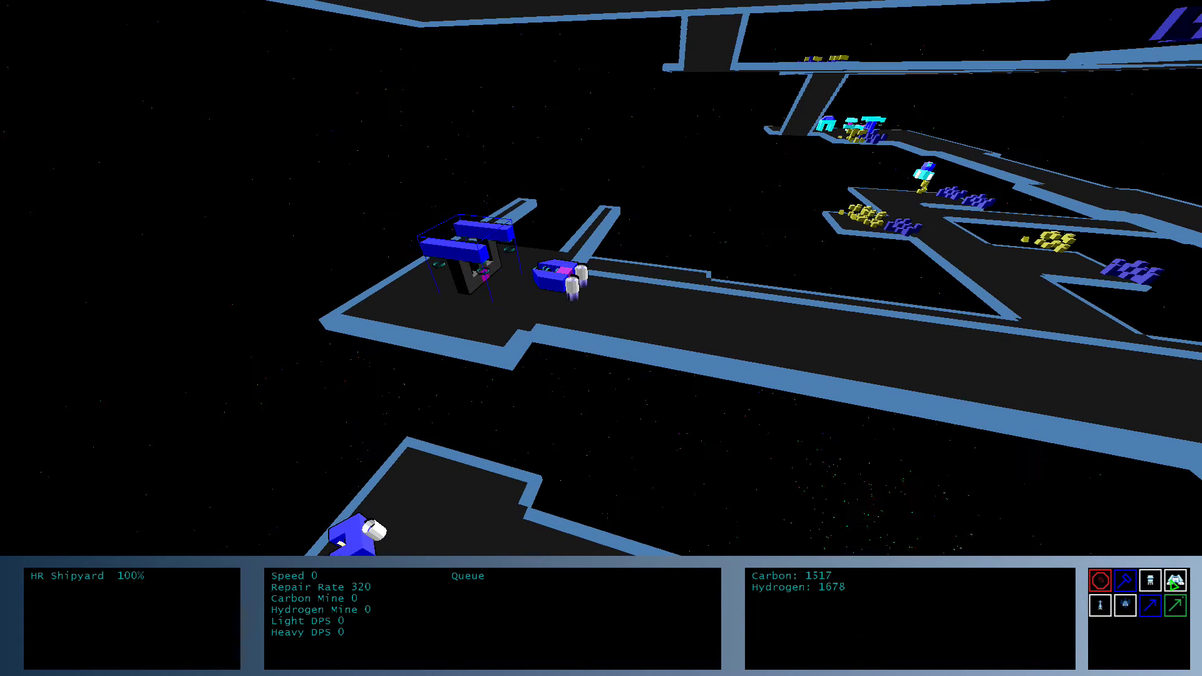
pyautogui.scroll(1, 569, 335)
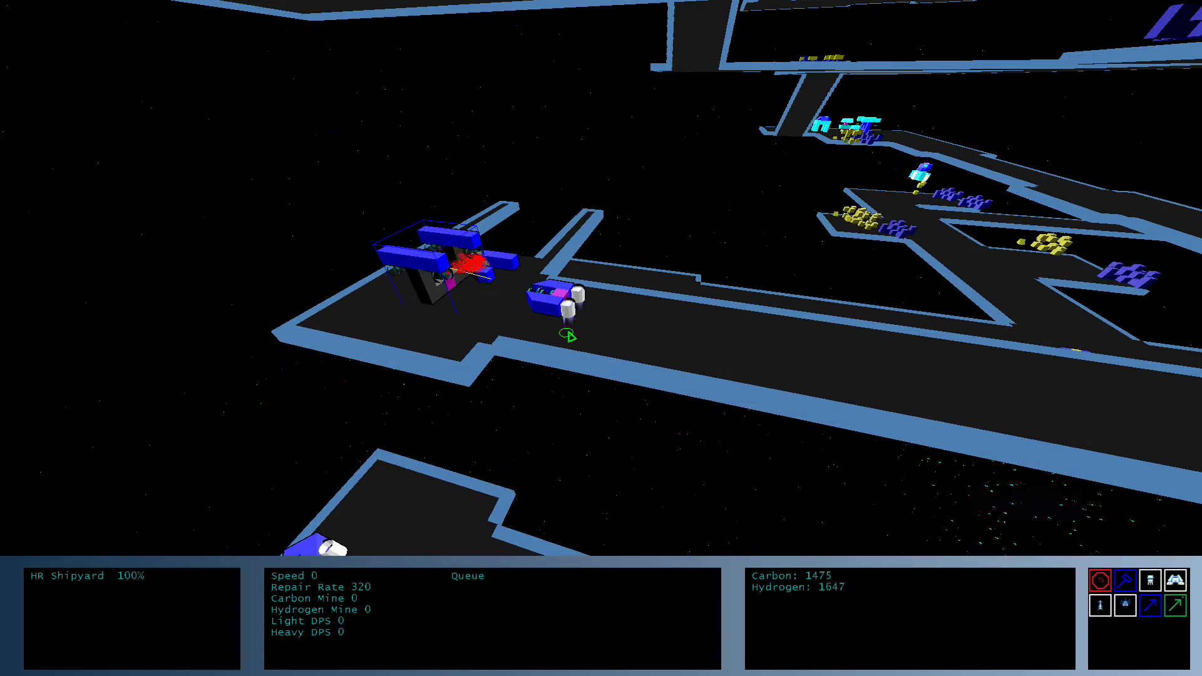
pyautogui.rightClick(668, 328)
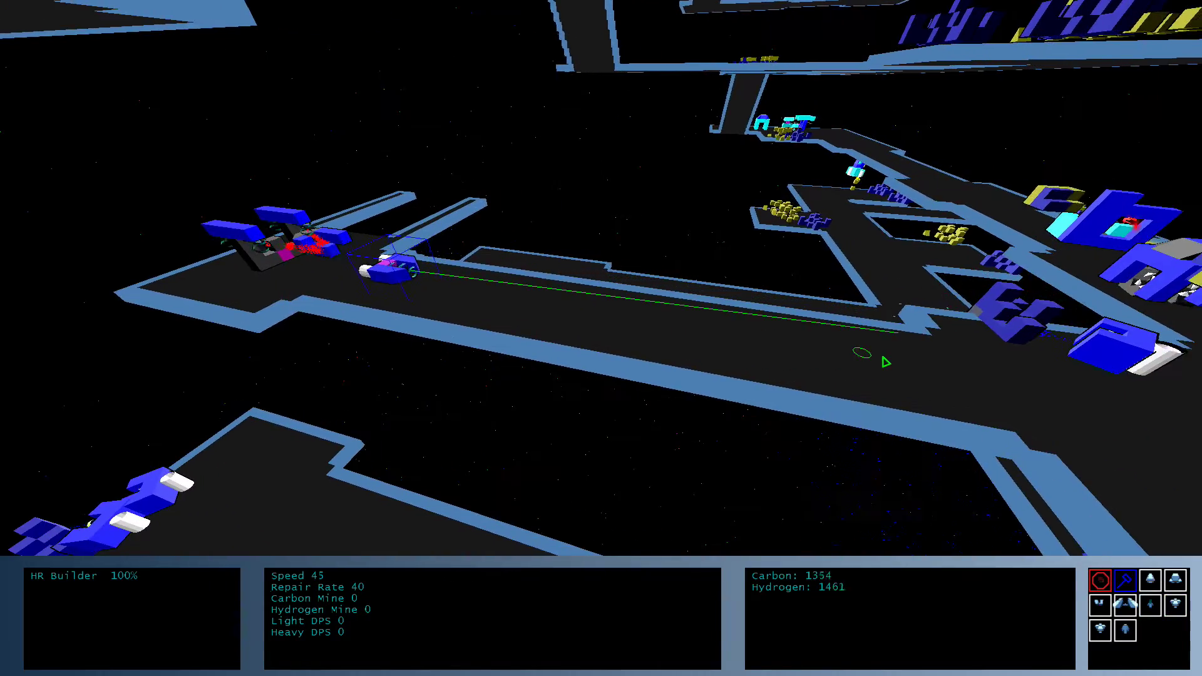
pyautogui.scroll(-2, 898, 346)
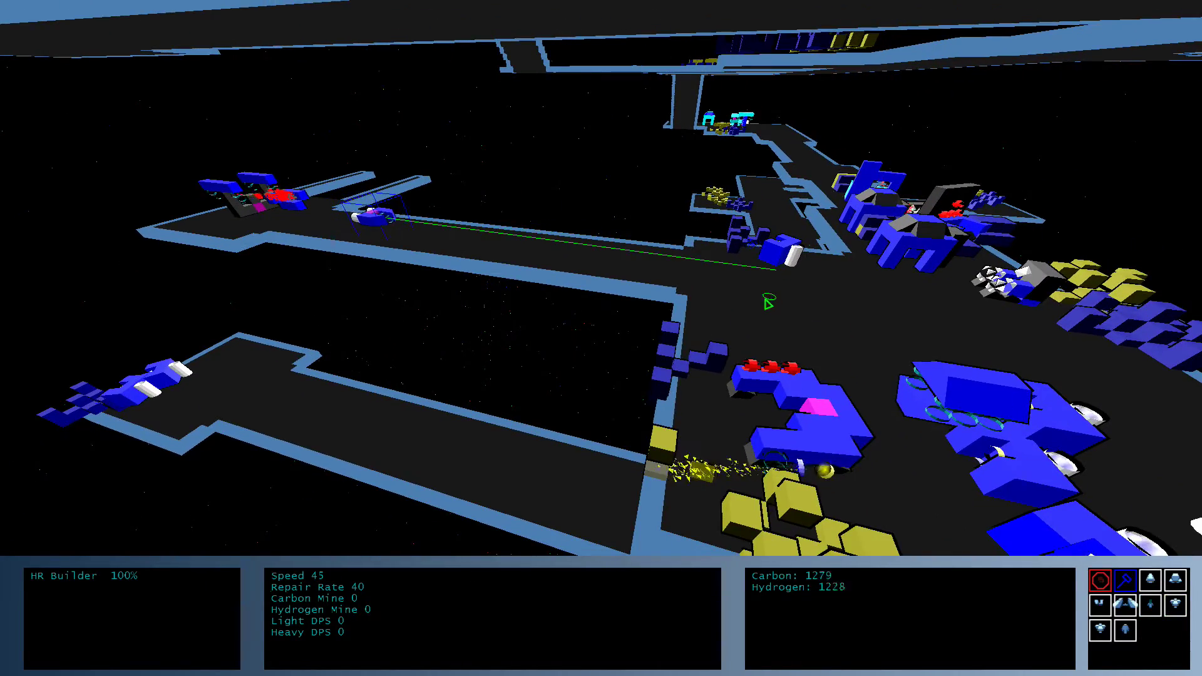
pyautogui.moveTo(776, 312)
pyautogui.mouseDown()
pyautogui.moveTo(752, 410)
pyautogui.moveTo(602, 376)
pyautogui.mouseUp()
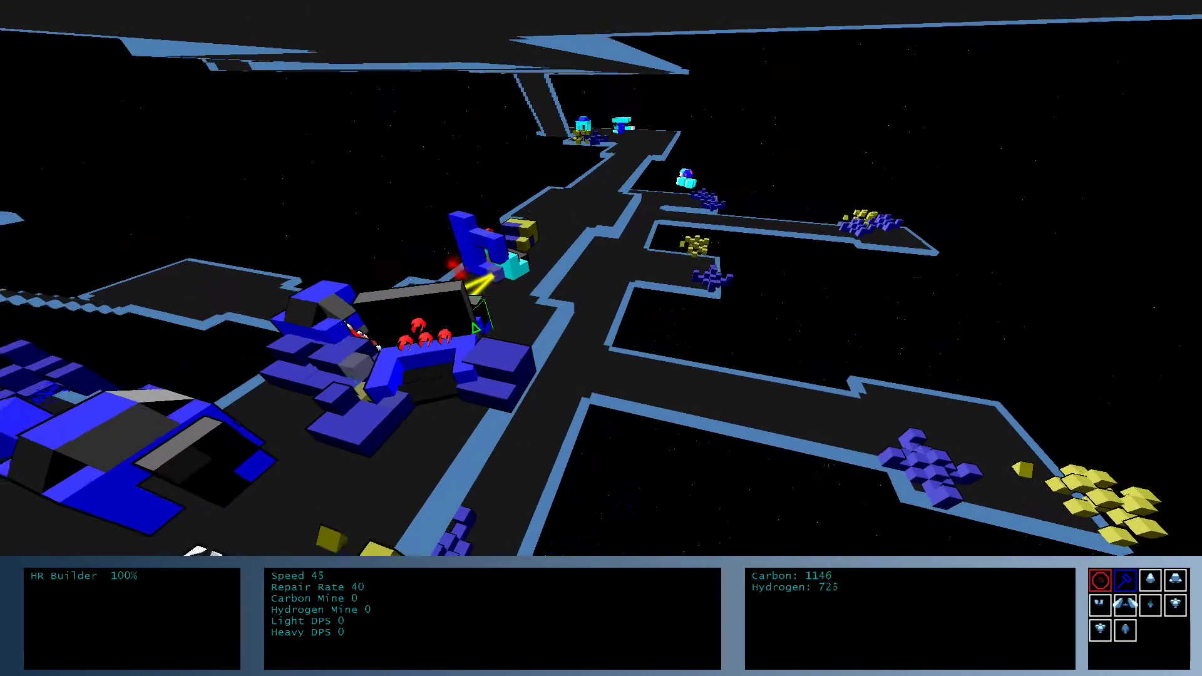
# Select an HR Raider in the base and orbit the camera up to overlook the blue base.
pyautogui.click(422, 348)
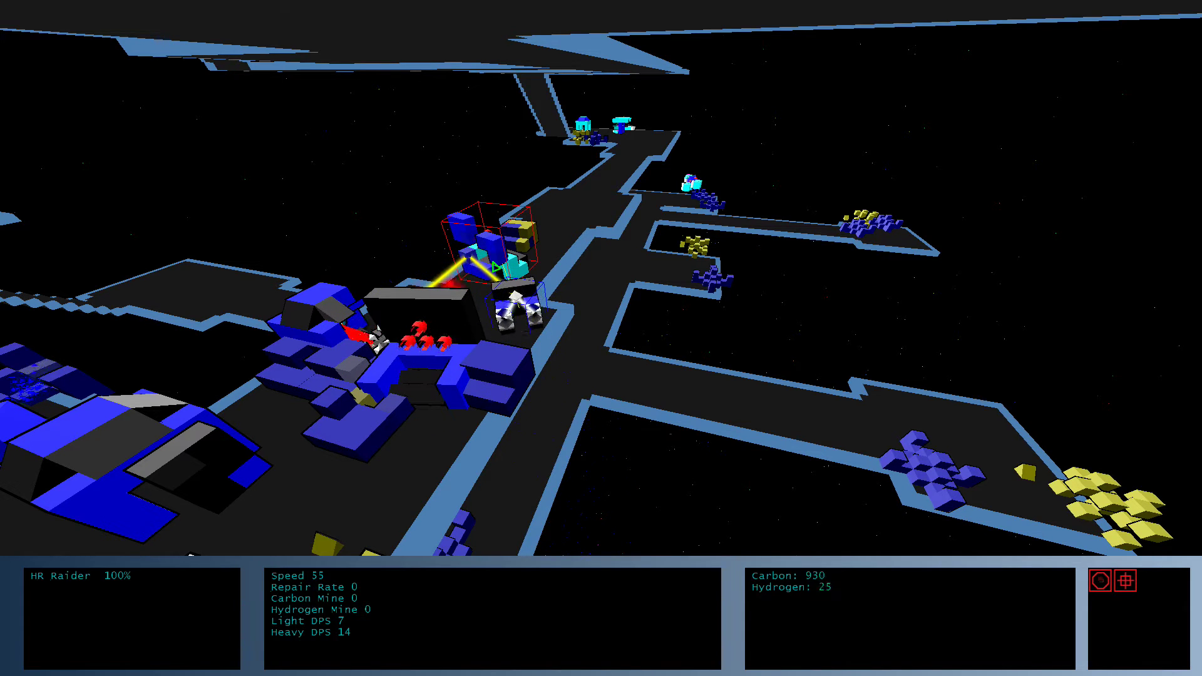
pyautogui.moveTo(513, 256); pyautogui.dragTo(799, 193)
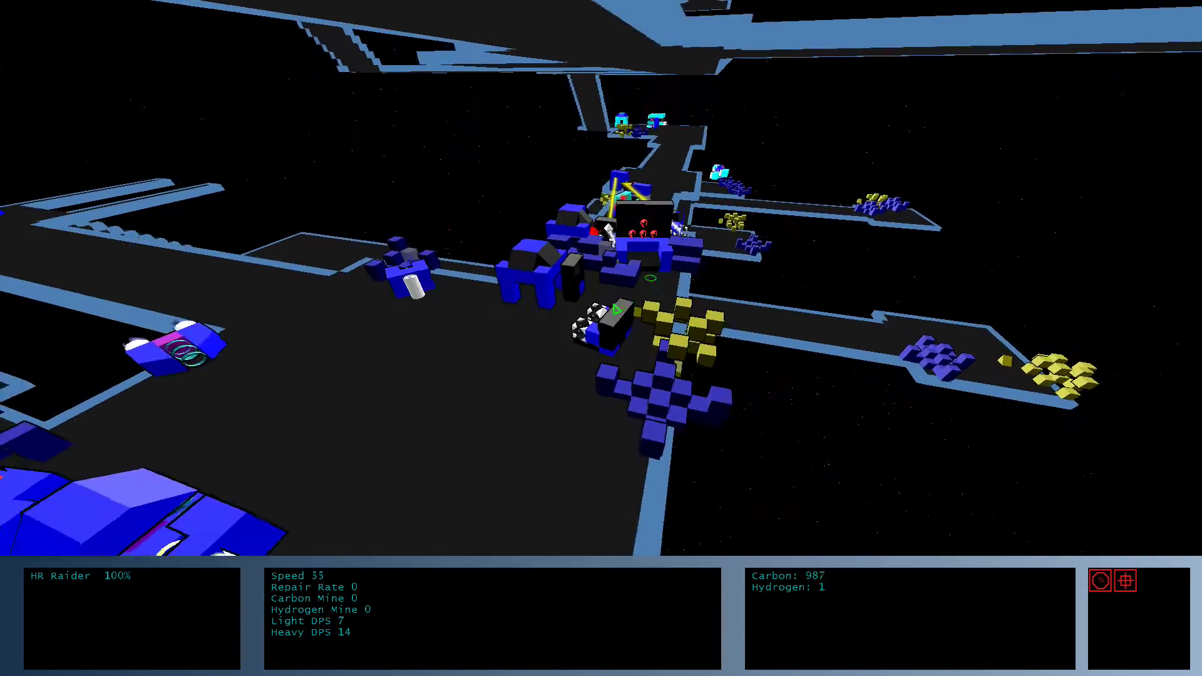
pyautogui.scroll(-5, 799, 192)
pyautogui.moveTo(798, 282)
pyautogui.mouseDown()
pyautogui.moveTo(757, 348)
pyautogui.moveTo(769, 340)
pyautogui.moveTo(623, 336)
pyautogui.mouseUp()
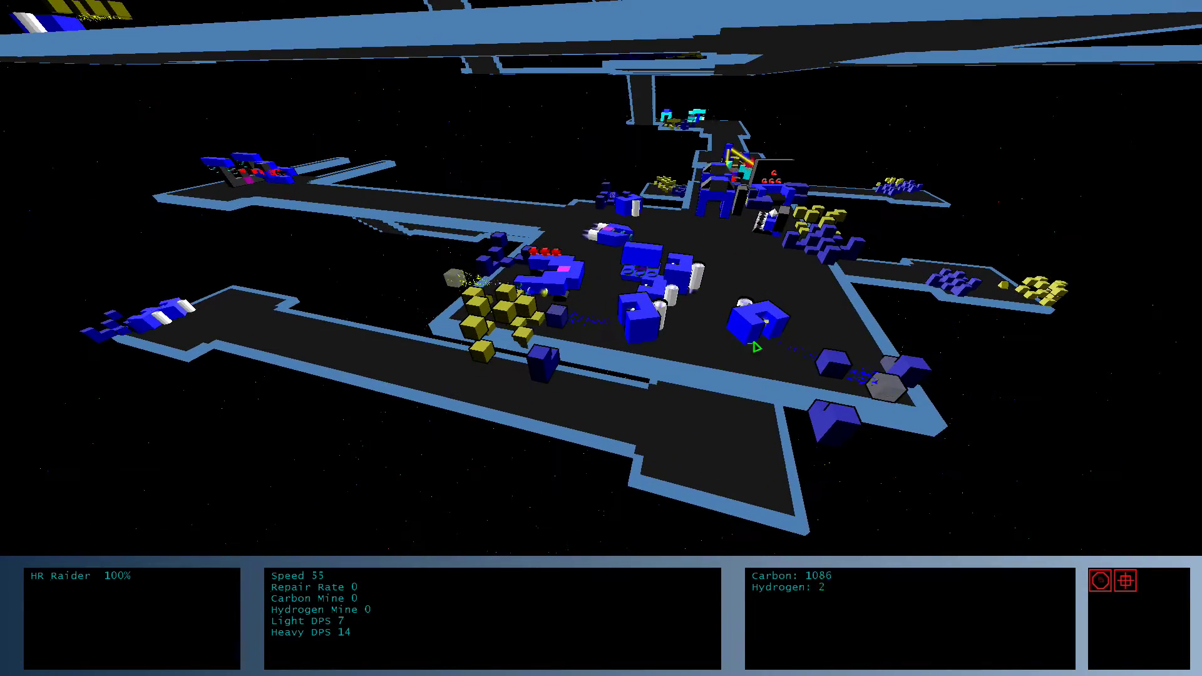
pyautogui.scroll(-3, 768, 349)
pyautogui.scroll(3, 623, 336)
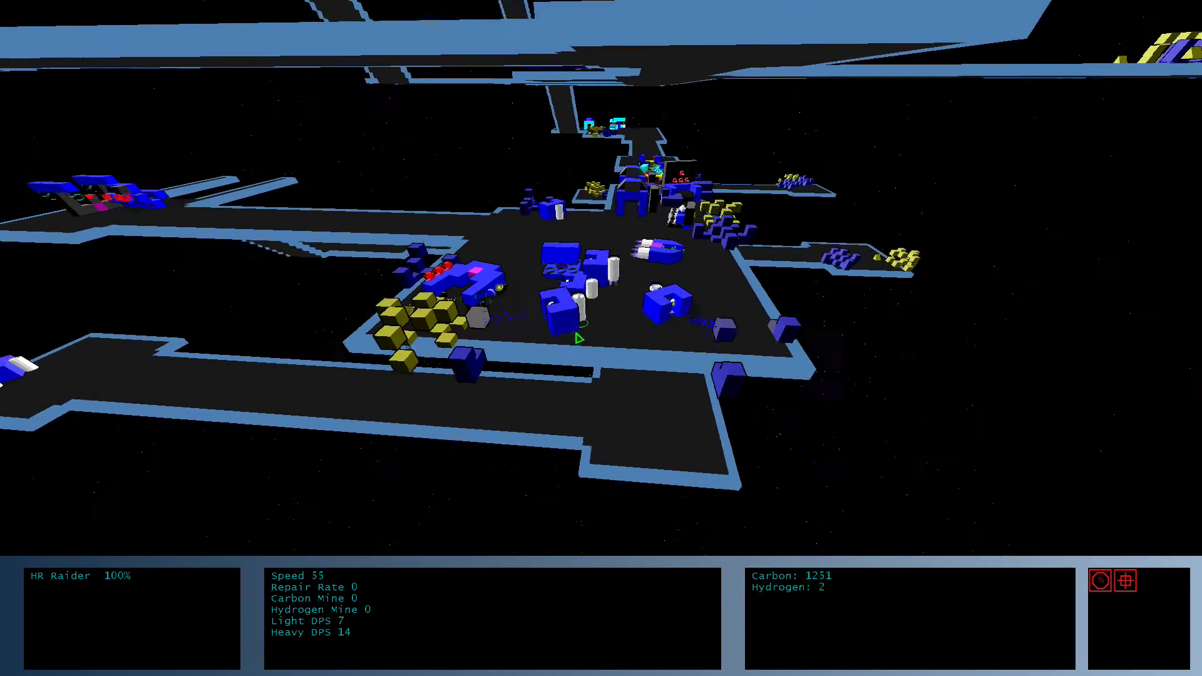
pyautogui.scroll(3, 622, 337)
# Select a miner and another base unit while pulling the view back to a top-down angle.
pyautogui.click(611, 292)
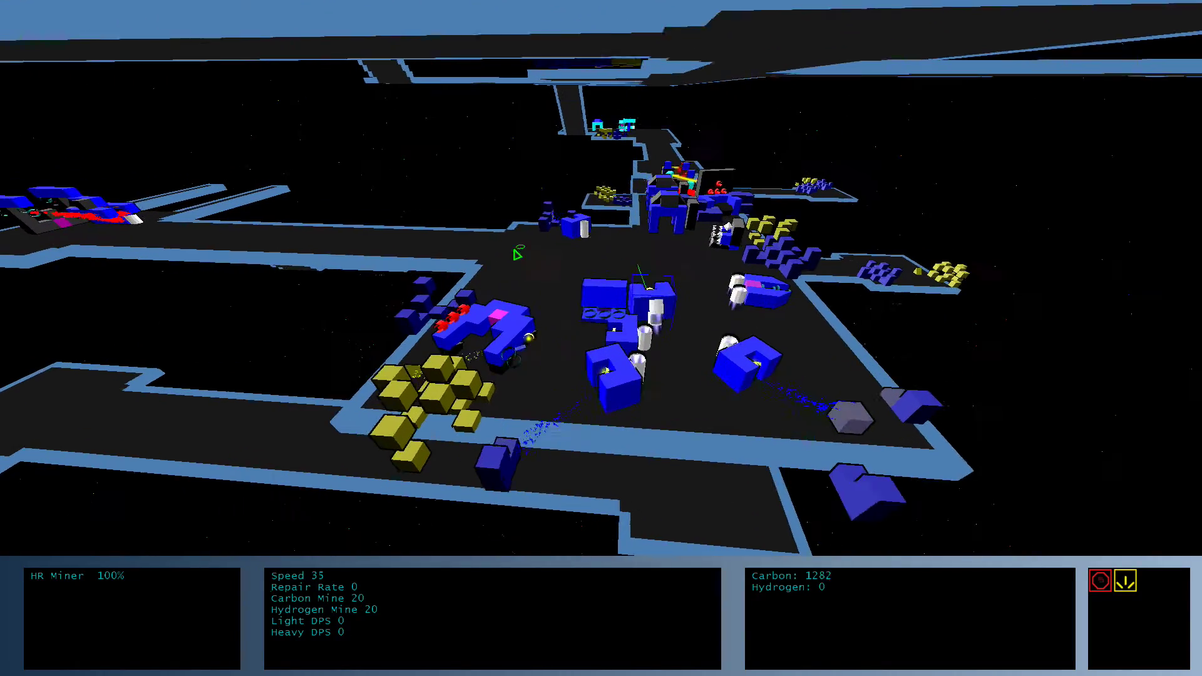
pyautogui.moveTo(608, 263)
pyautogui.mouseDown()
pyautogui.moveTo(449, 387)
pyautogui.moveTo(833, 261)
pyautogui.mouseUp()
pyautogui.scroll(-3, 450, 387)
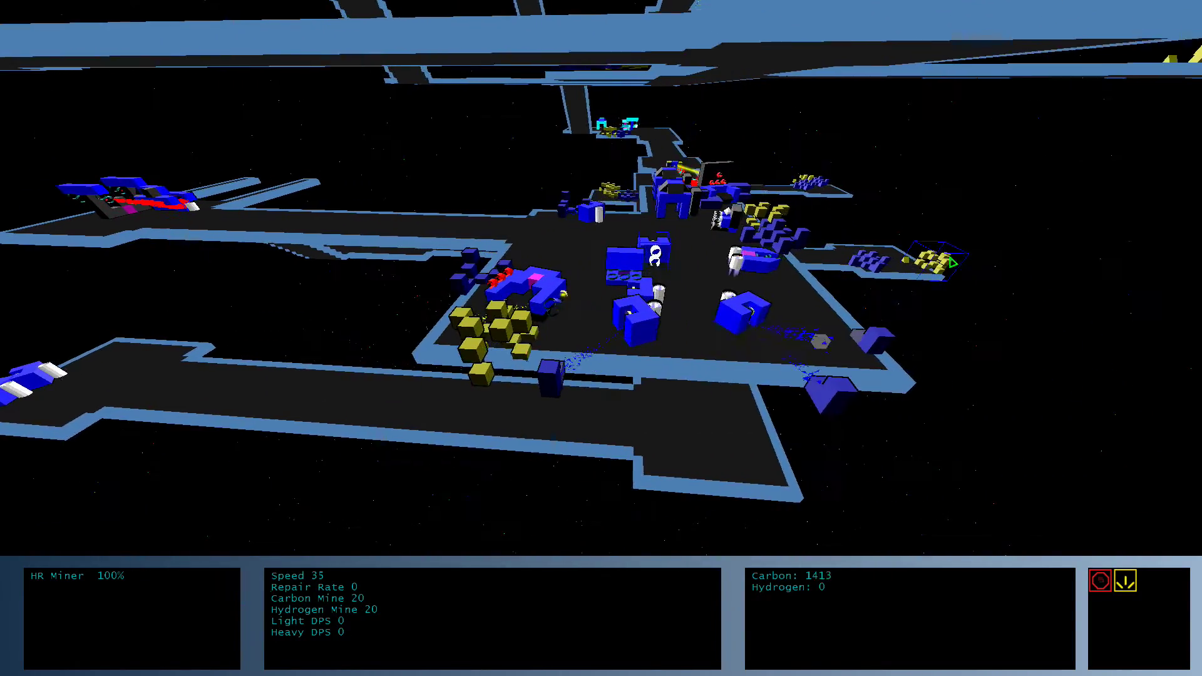
pyautogui.click(540, 277)
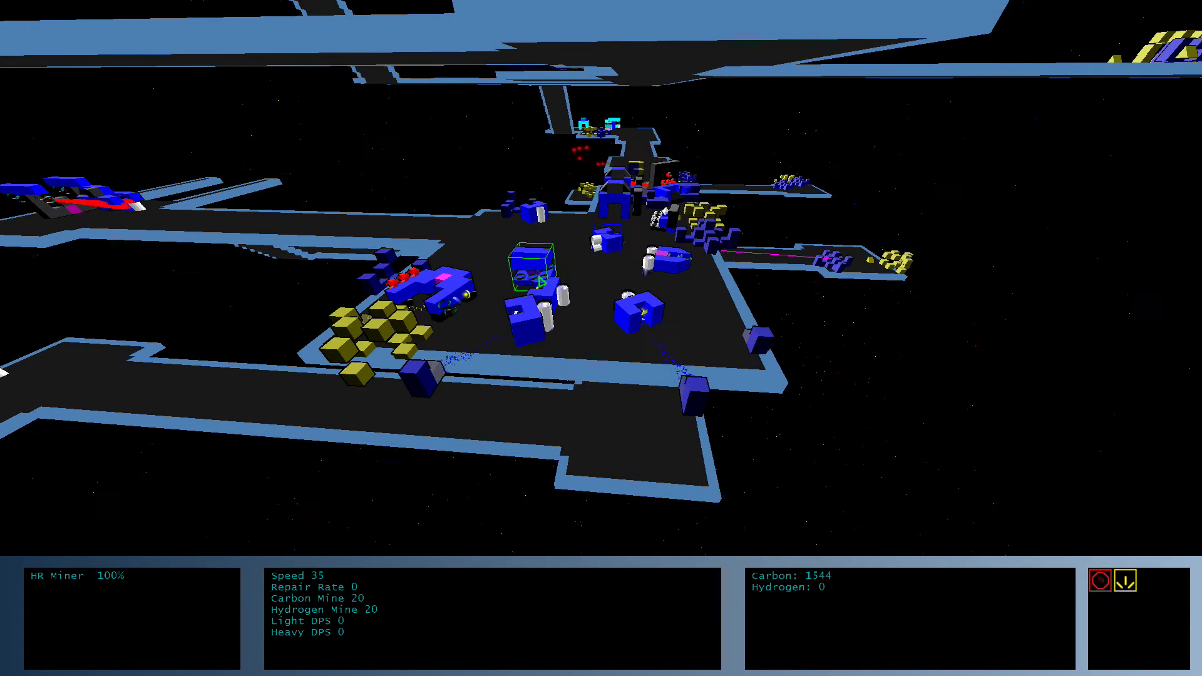
pyautogui.scroll(-3, 602, 338)
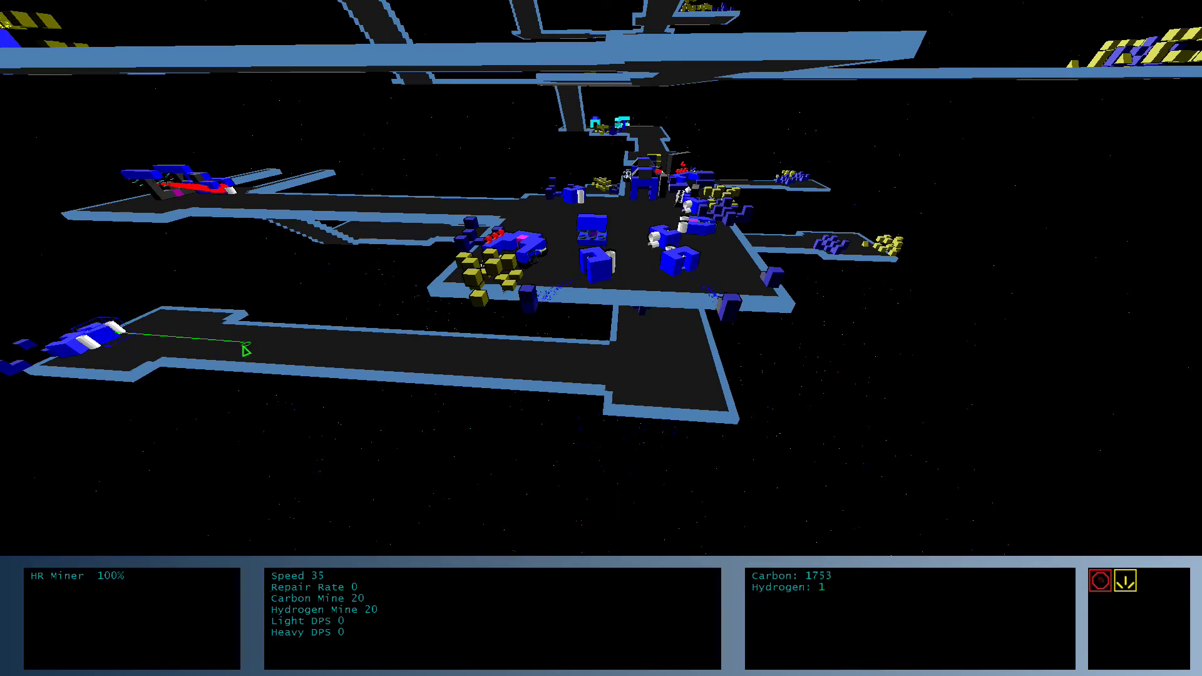
pyautogui.moveTo(243, 350)
pyautogui.mouseDown()
pyautogui.moveTo(790, 273)
pyautogui.moveTo(926, 152)
pyautogui.mouseUp()
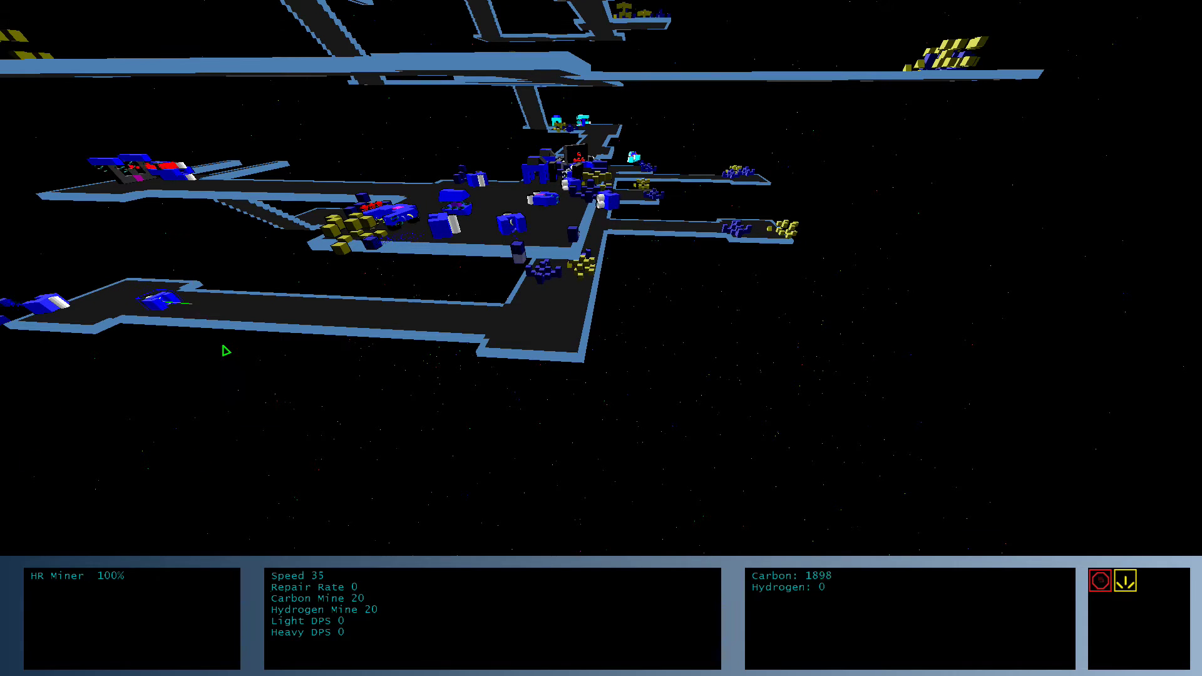
pyautogui.moveTo(225, 351)
pyautogui.mouseDown()
pyautogui.moveTo(862, 218)
pyautogui.moveTo(648, 282)
pyautogui.mouseUp()
# Switch from an edge unit to the HR Builder and place a new structure on the base floor.
pyautogui.click(637, 383)
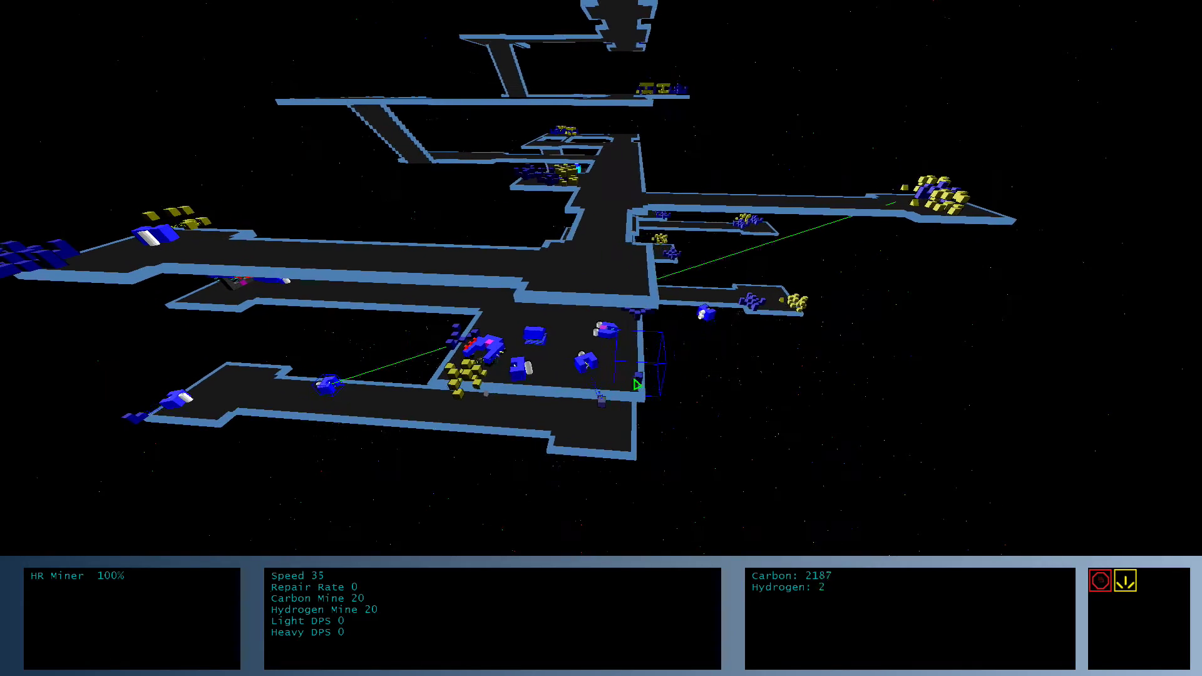
pyautogui.moveTo(637, 383); pyautogui.dragTo(621, 377)
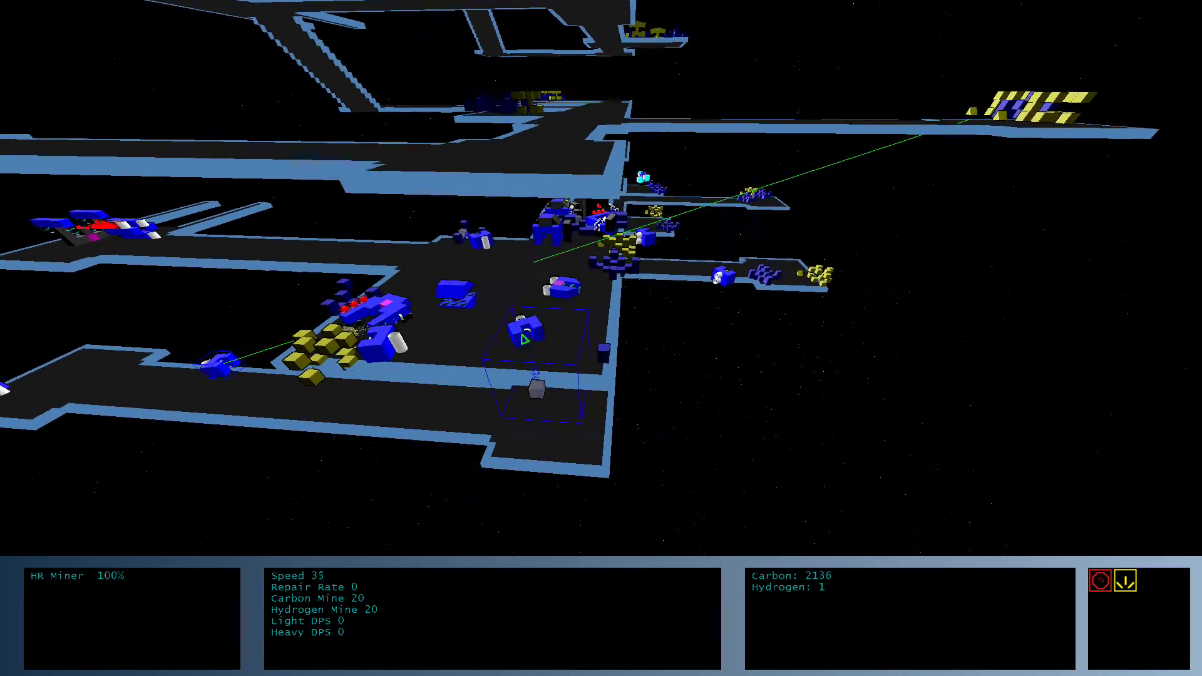
pyautogui.click(587, 305)
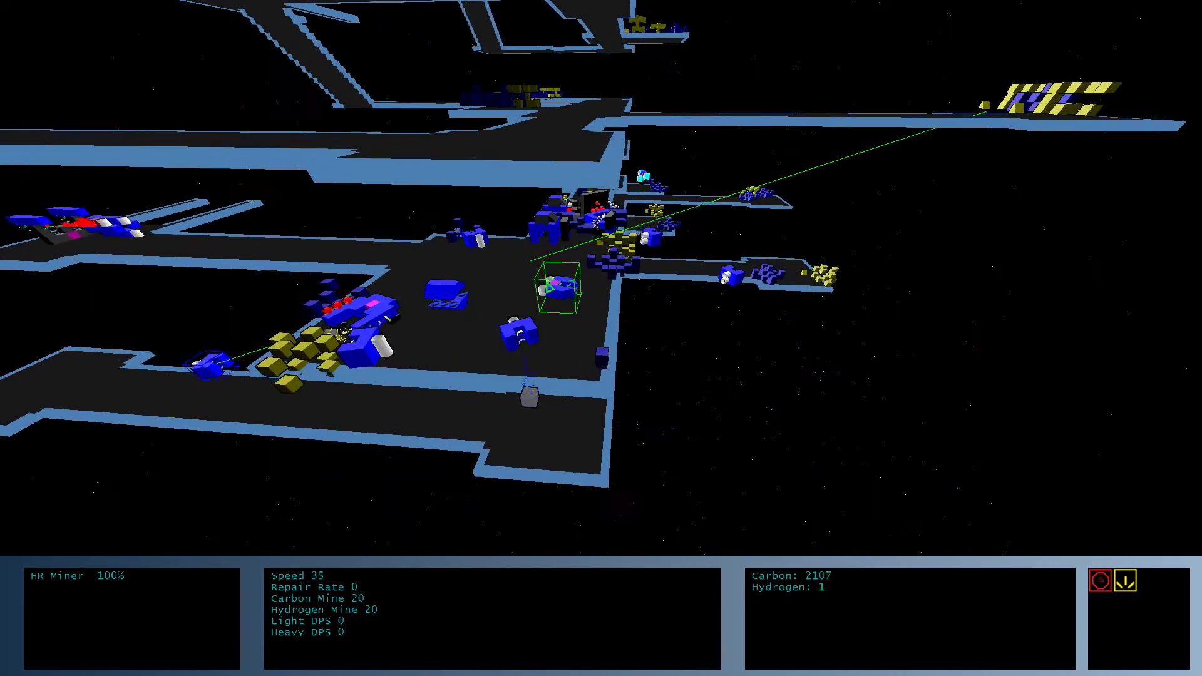
pyautogui.click(596, 321)
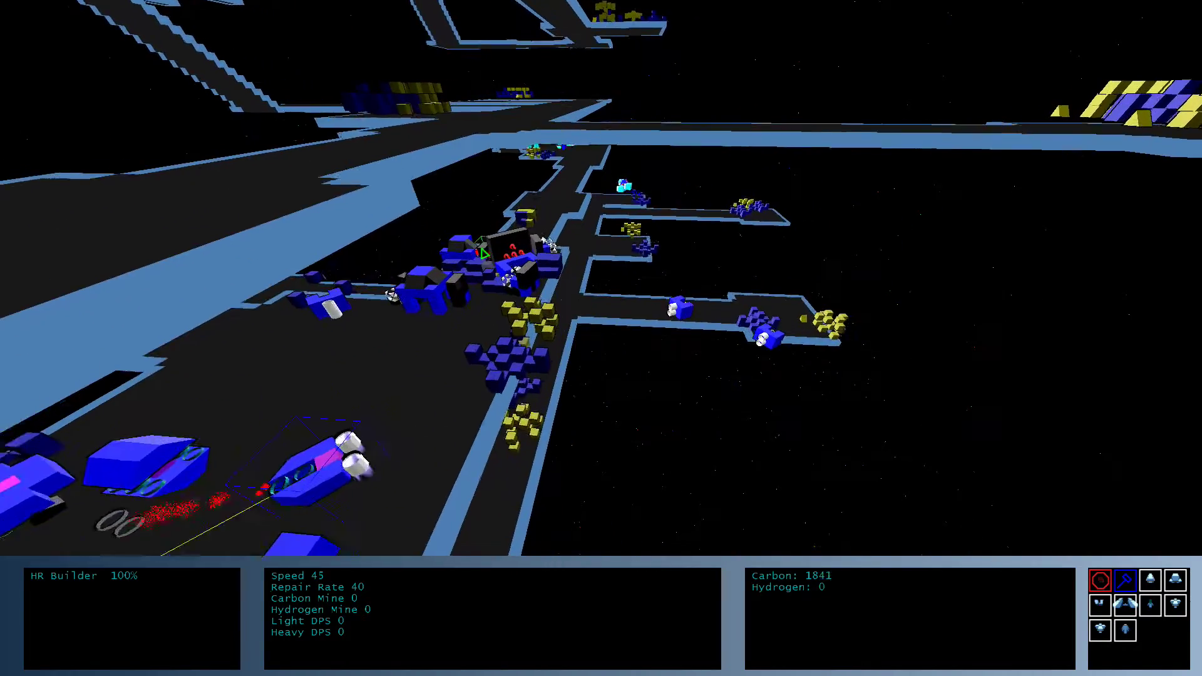
# Box-select five raiders and the blockade, narrow to the damaged raider, then clear the selection.
pyautogui.click(545, 322)
pyautogui.moveTo(545, 322); pyautogui.dragTo(549, 212)
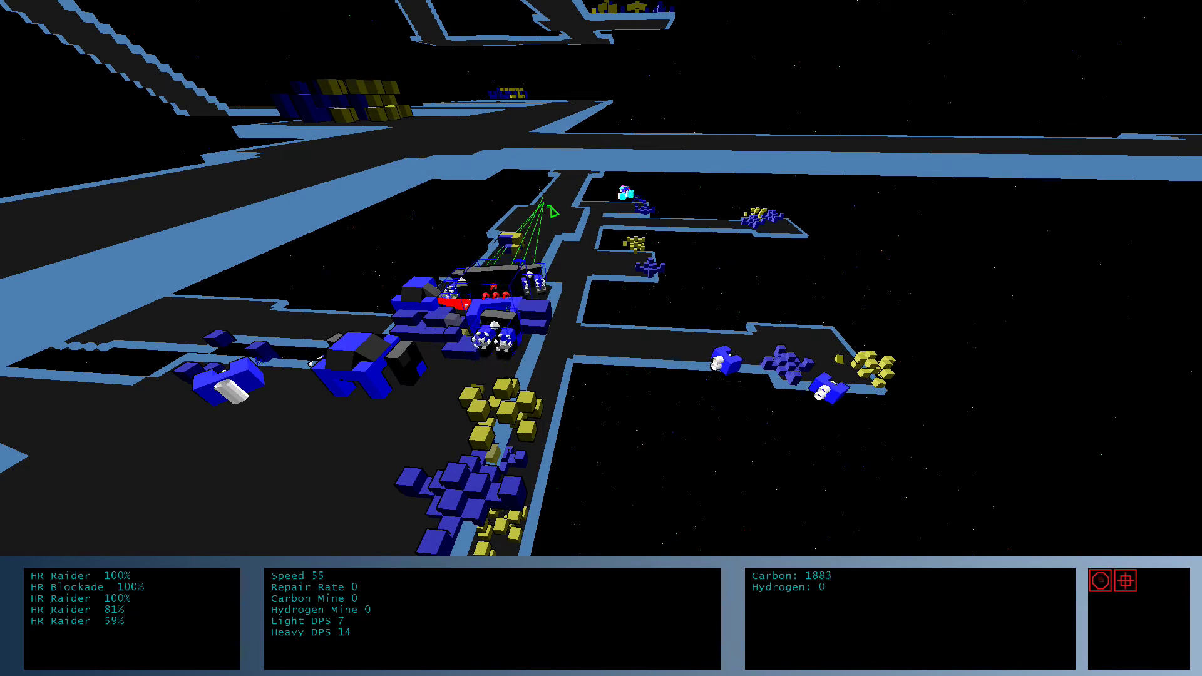
pyautogui.click(507, 273)
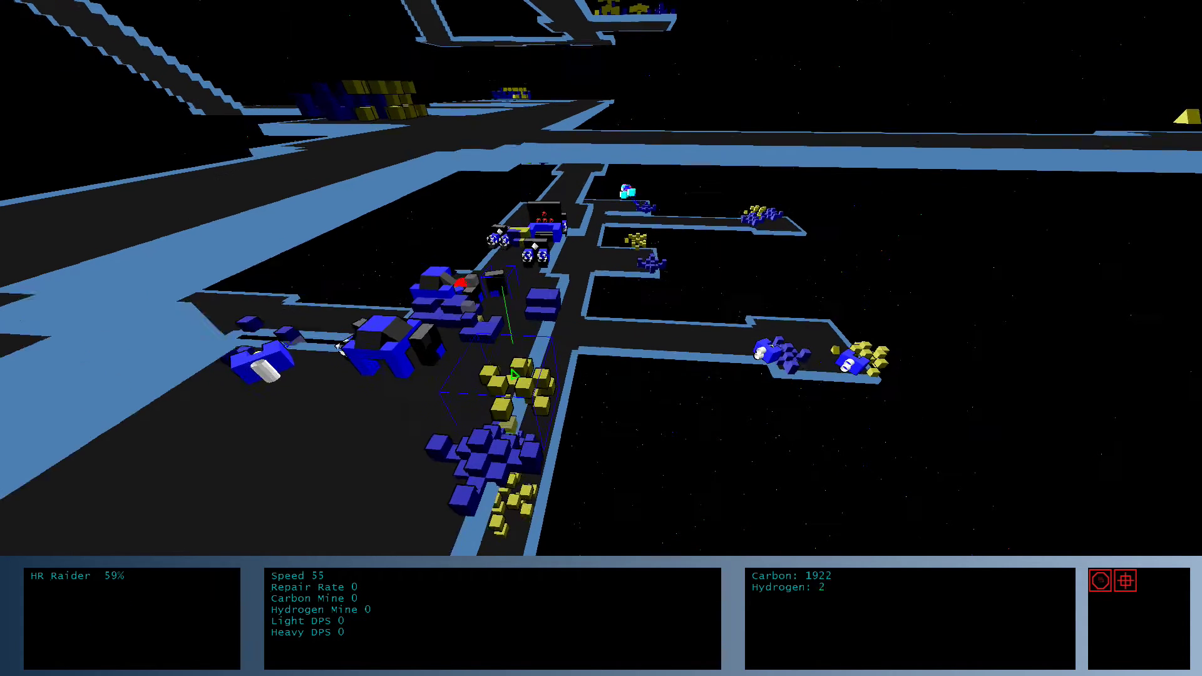
pyautogui.scroll(5, 500, 362)
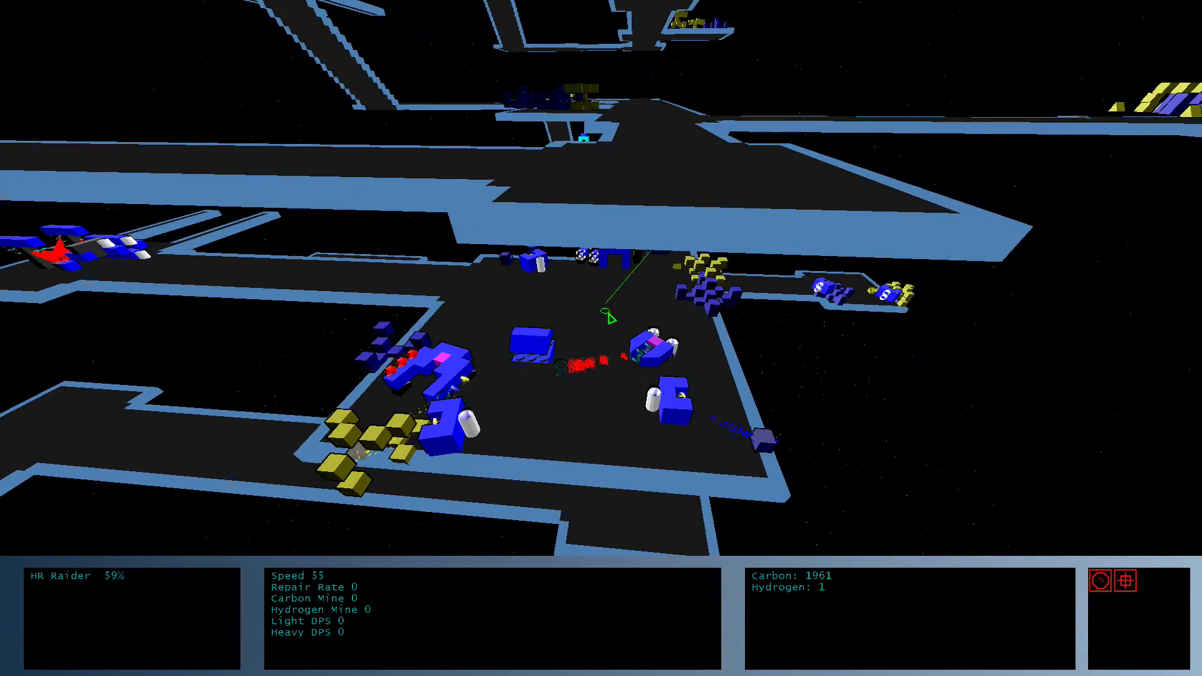
pyautogui.scroll(-5, 616, 346)
pyautogui.press('Escape')
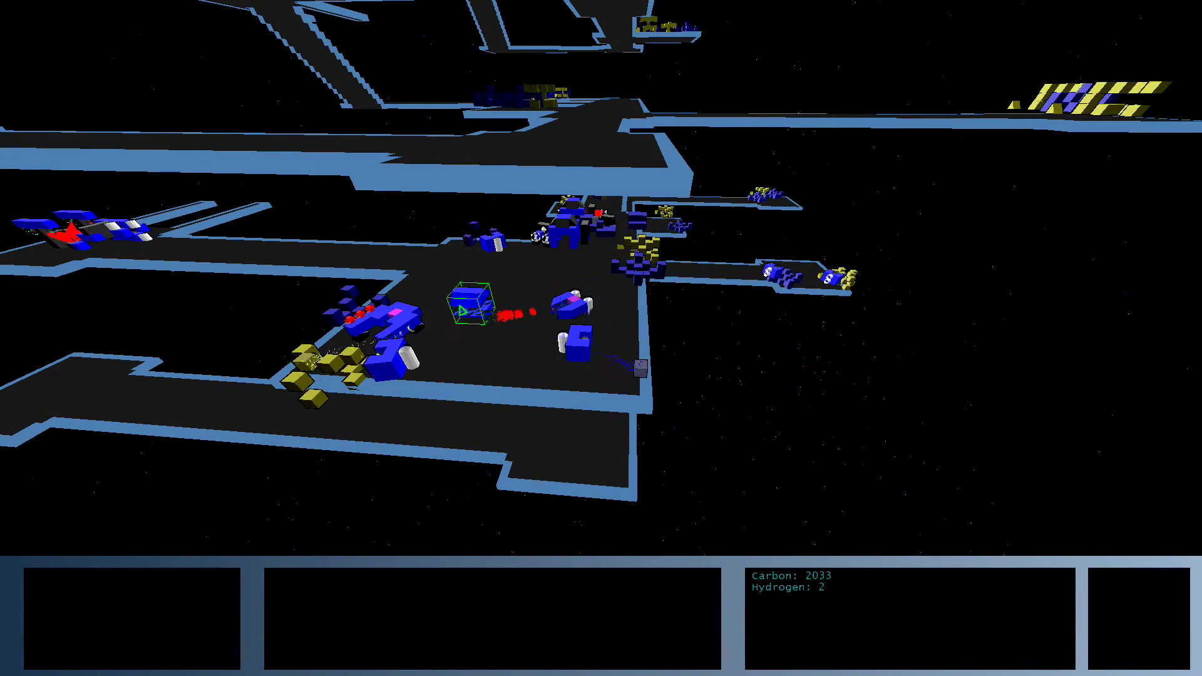
# Select an HR Miner and orbit out to an overhead view of the whole map.
pyautogui.moveTo(601, 339); pyautogui.dragTo(659, 376)
pyautogui.moveTo(596, 339); pyautogui.dragTo(509, 394)
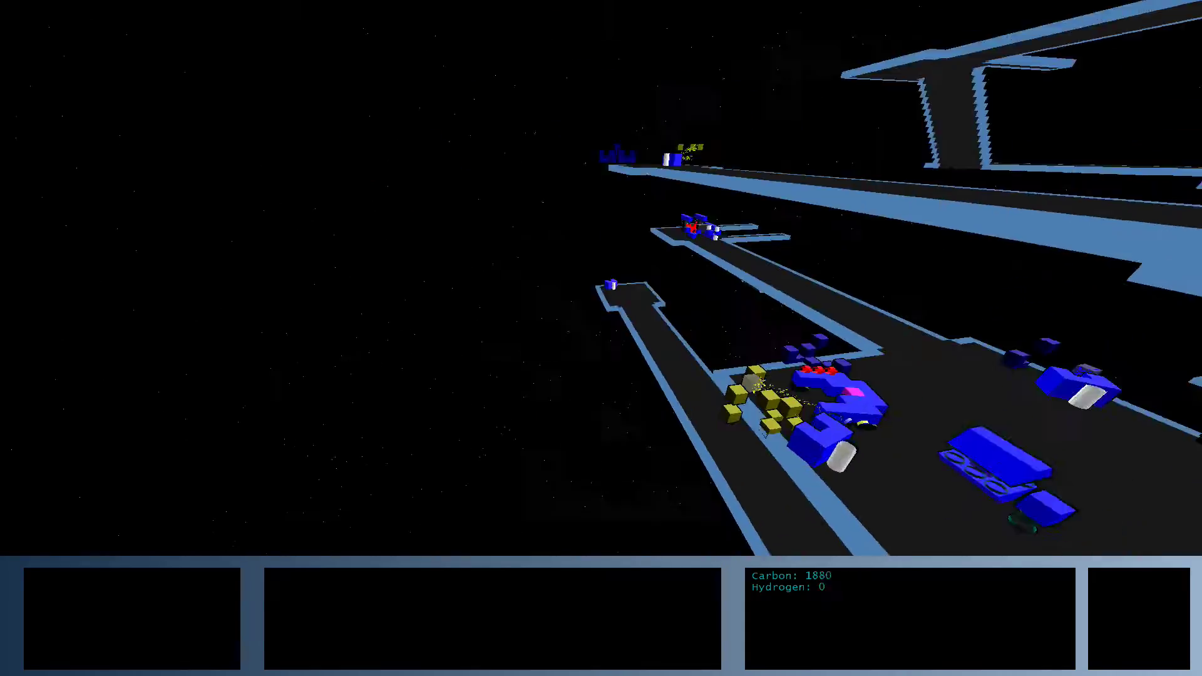
pyautogui.click(509, 448)
pyautogui.moveTo(509, 449); pyautogui.dragTo(602, 282)
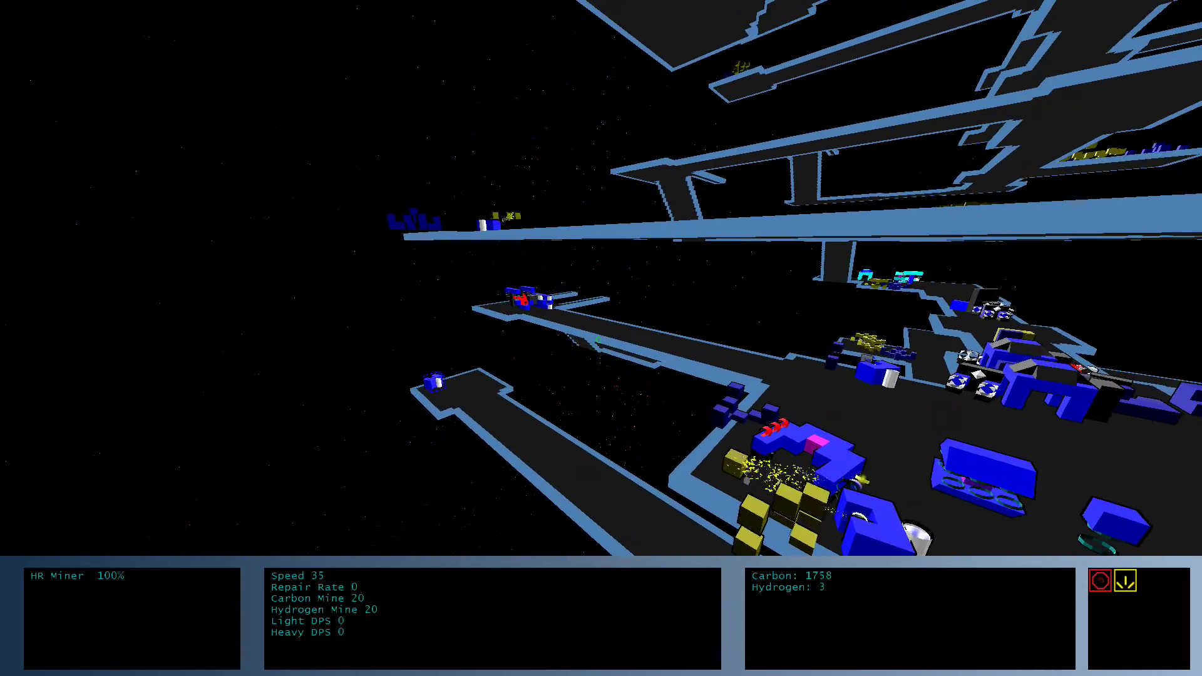
pyautogui.scroll(-4, 602, 338)
pyautogui.moveTo(602, 338); pyautogui.dragTo(714, 310)
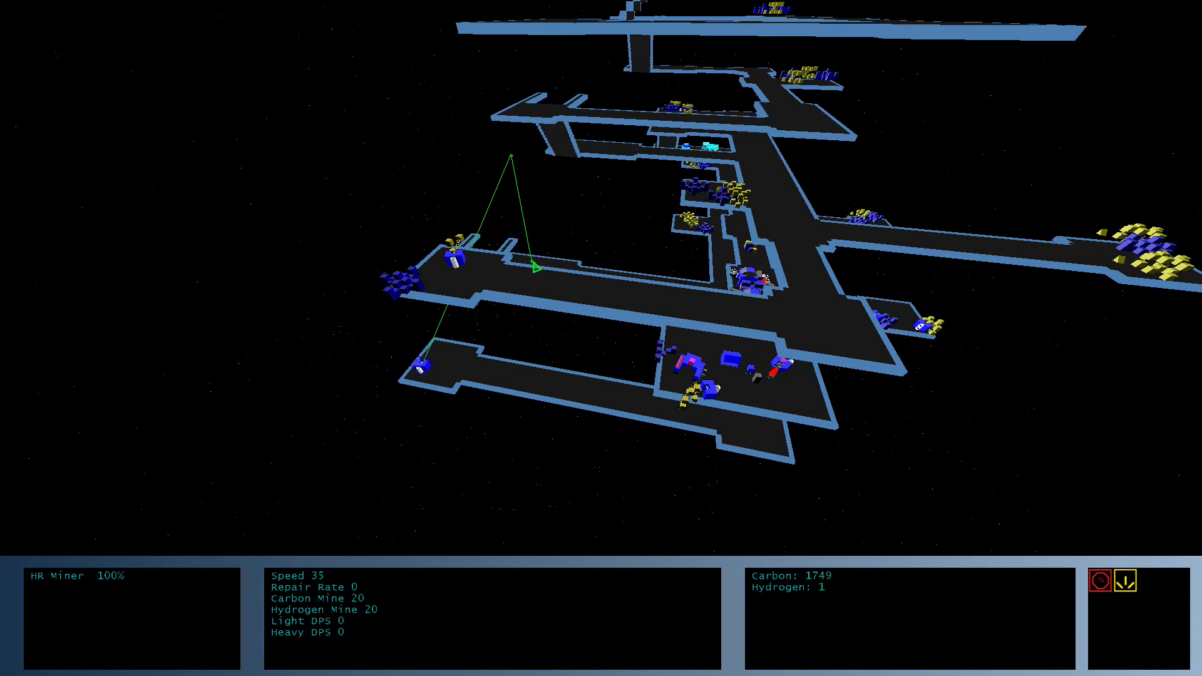
pyautogui.moveTo(602, 338); pyautogui.dragTo(582, 333)
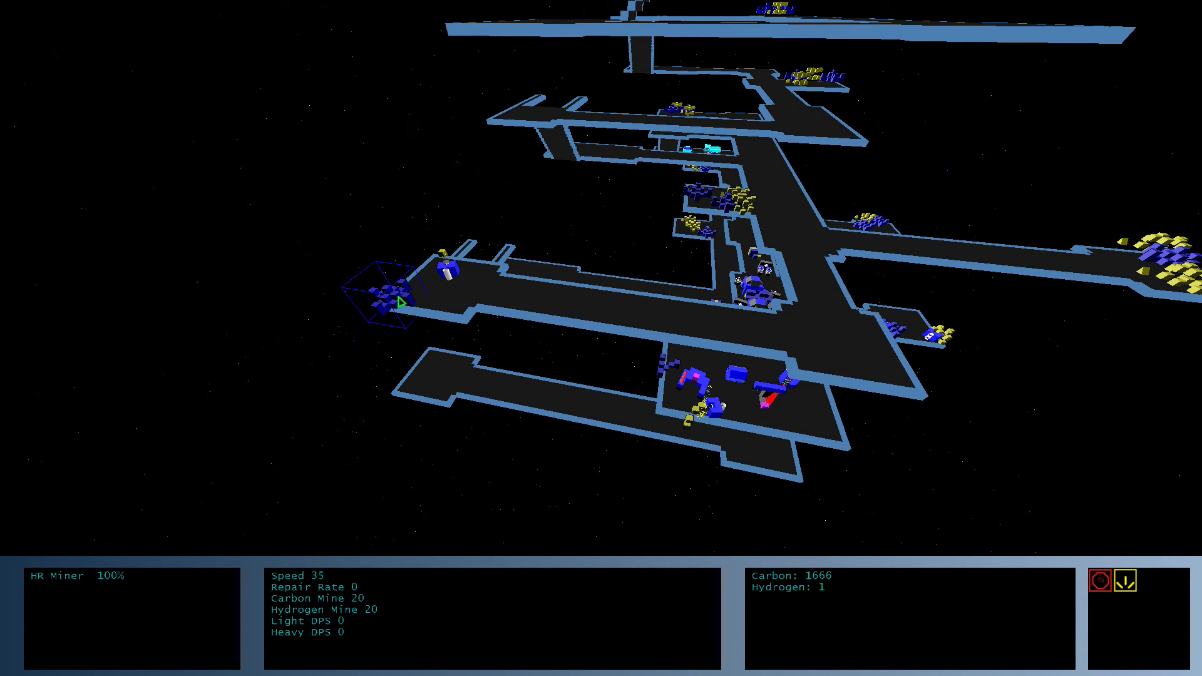
pyautogui.moveTo(403, 303)
pyautogui.mouseDown()
pyautogui.moveTo(399, 322)
pyautogui.moveTo(611, 324)
pyautogui.mouseUp()
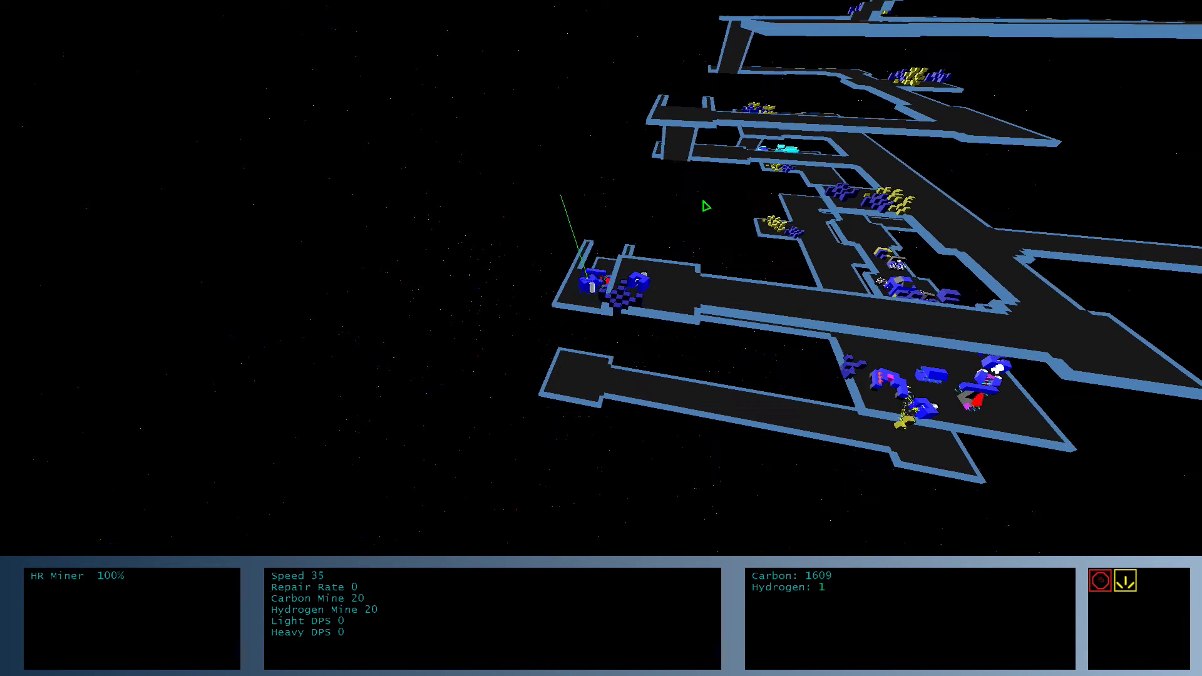
pyautogui.moveTo(648, 312)
pyautogui.mouseDown()
pyautogui.moveTo(562, 266)
pyautogui.moveTo(728, 268)
pyautogui.mouseUp()
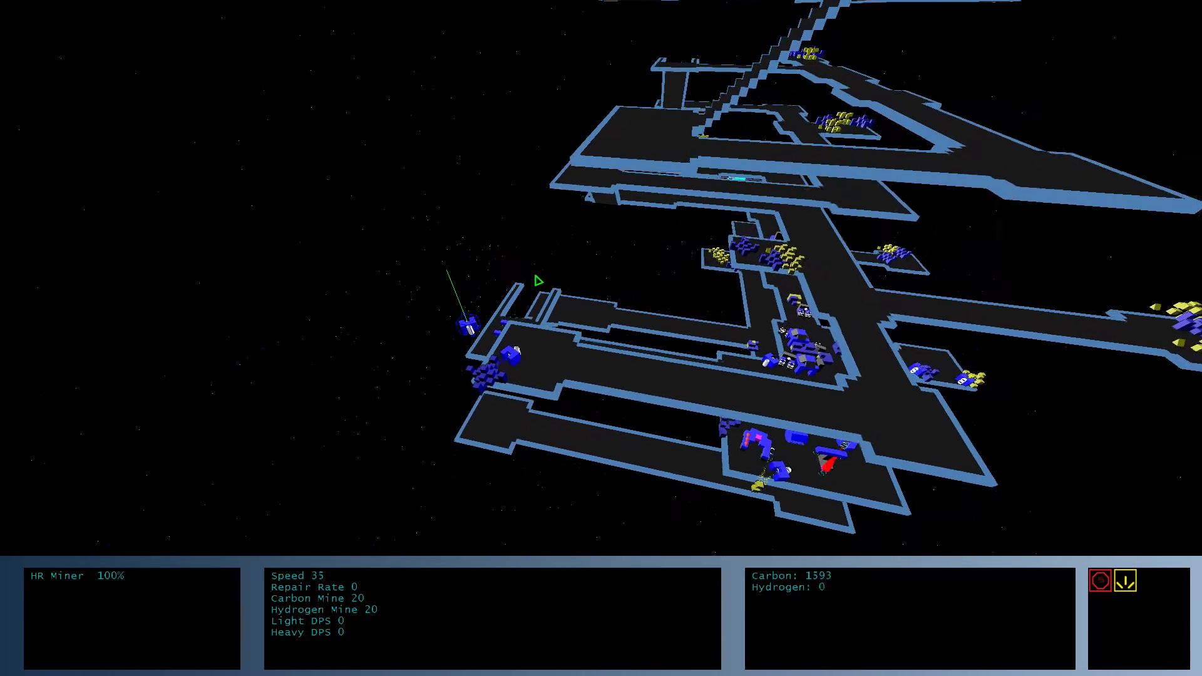
pyautogui.scroll(-2, 728, 267)
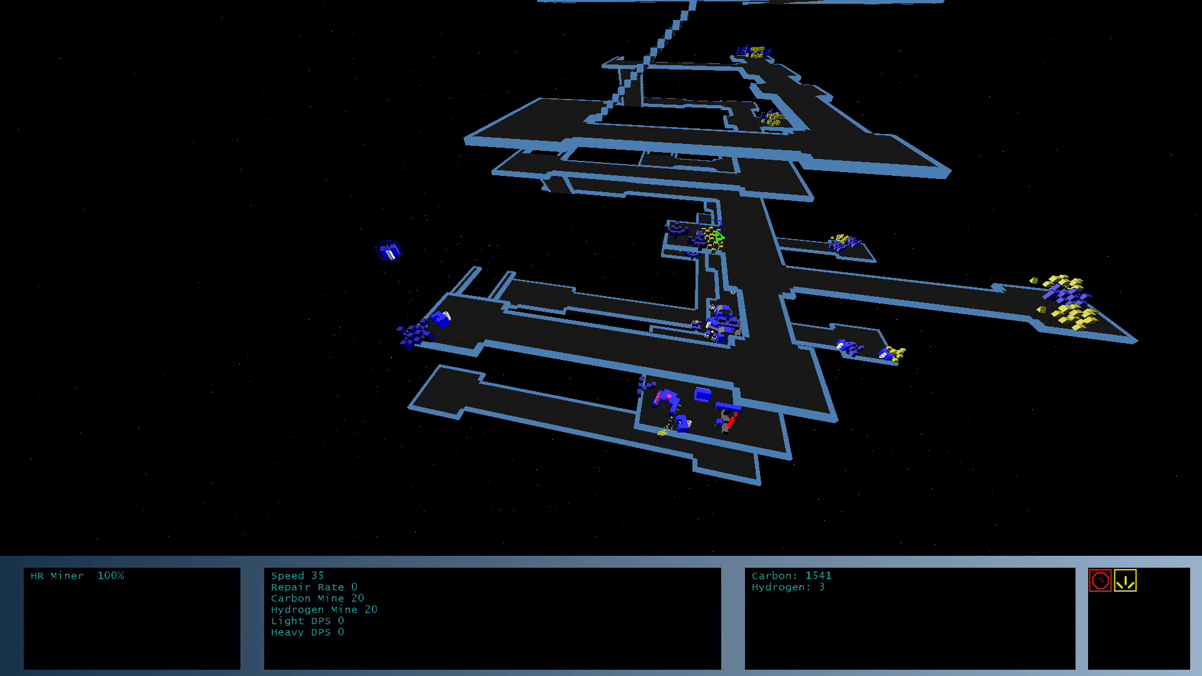
pyautogui.moveTo(717, 237); pyautogui.dragTo(741, 402)
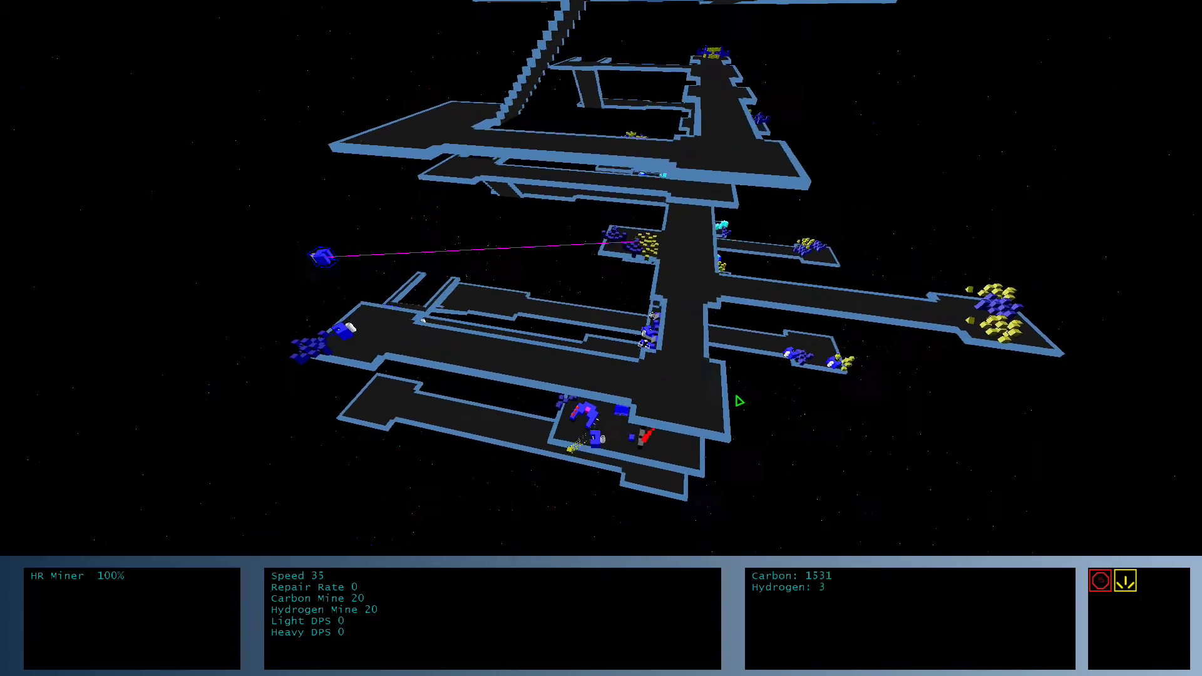
pyautogui.scroll(-2, 741, 402)
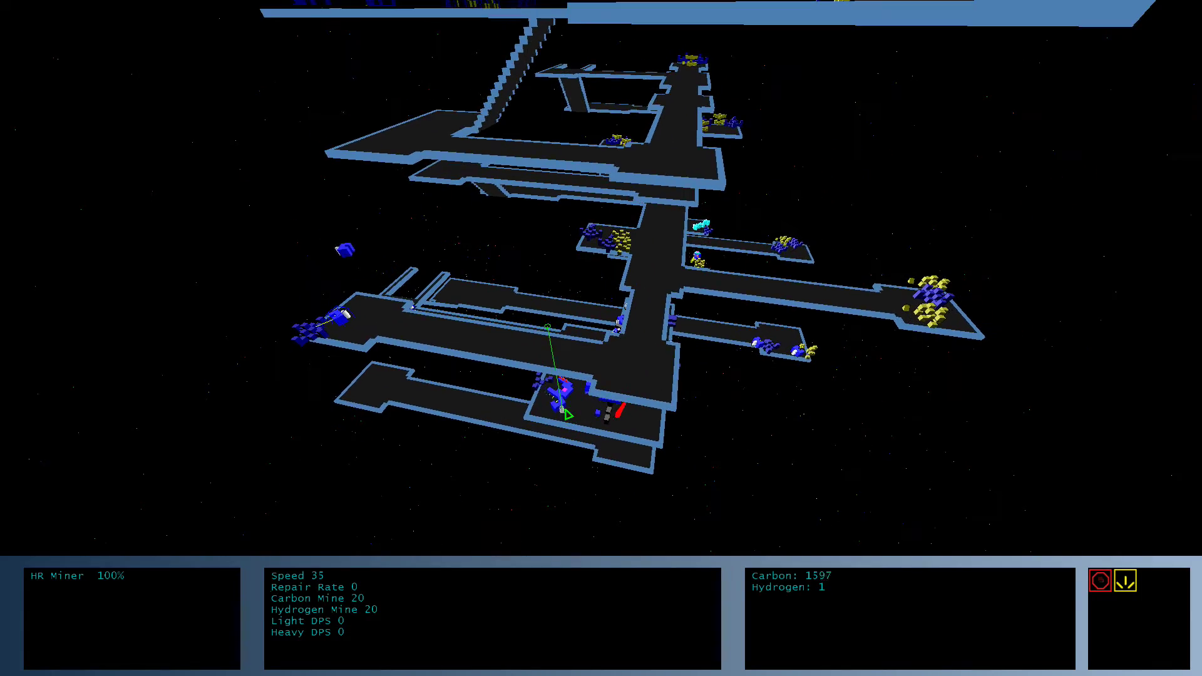
pyautogui.moveTo(575, 406)
pyautogui.mouseDown()
pyautogui.moveTo(663, 384)
pyautogui.moveTo(254, 194)
pyautogui.mouseUp()
pyautogui.scroll(4, 664, 384)
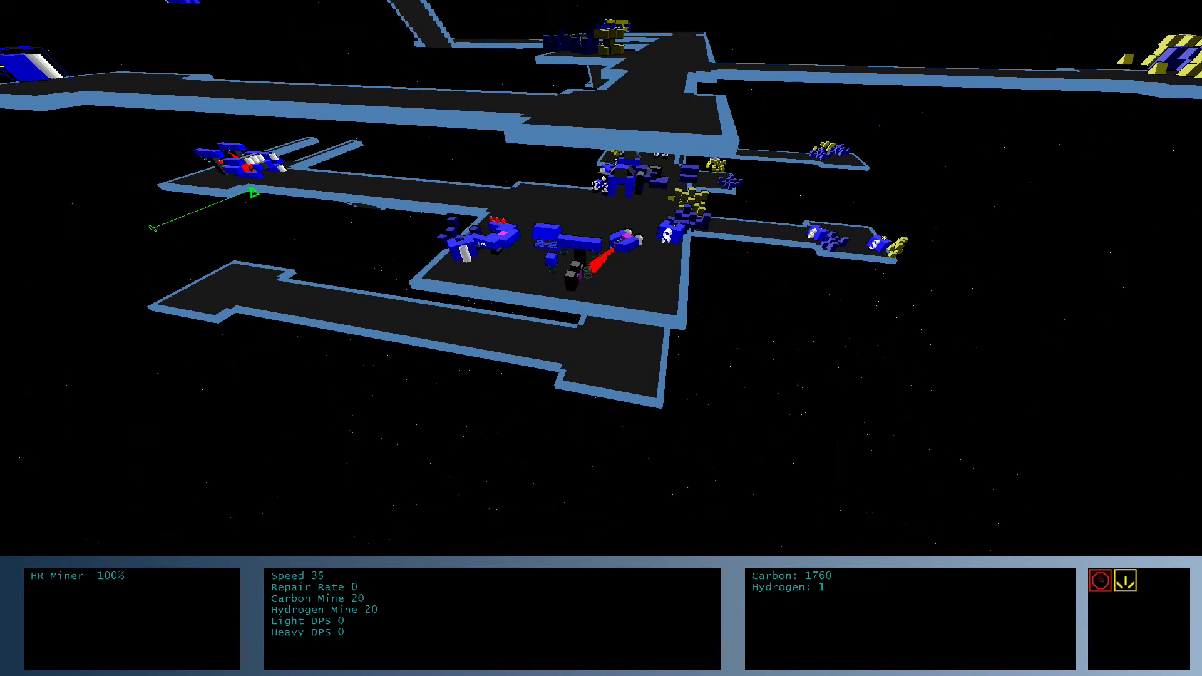
# Select the shipyard, corsair, barracks group, a miner and a raider heading up the corridor.
pyautogui.click(253, 195)
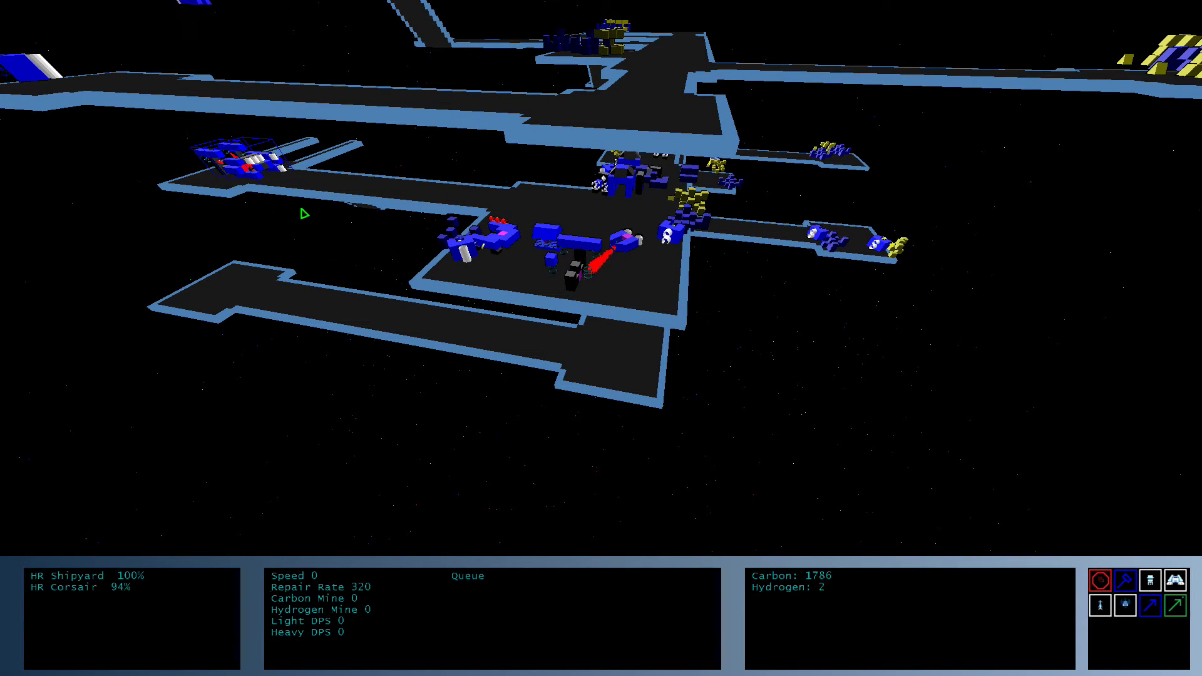
pyautogui.click(235, 158)
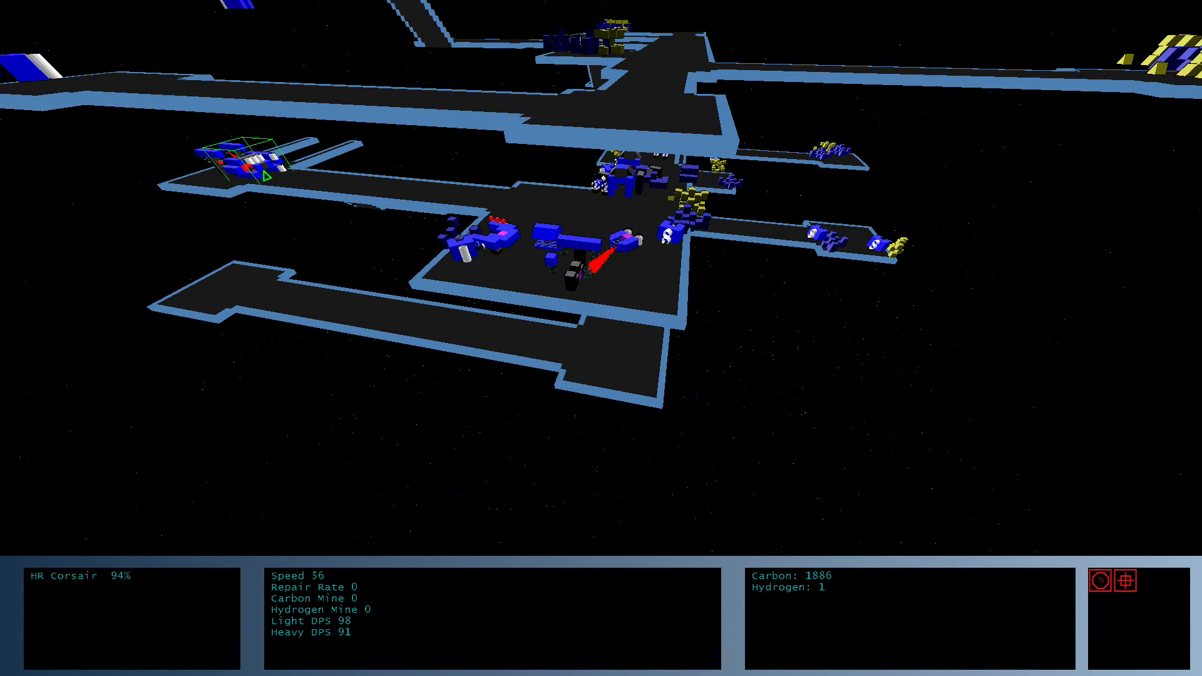
pyautogui.click(625, 243)
pyautogui.click(681, 214)
pyautogui.scroll(5, 681, 215)
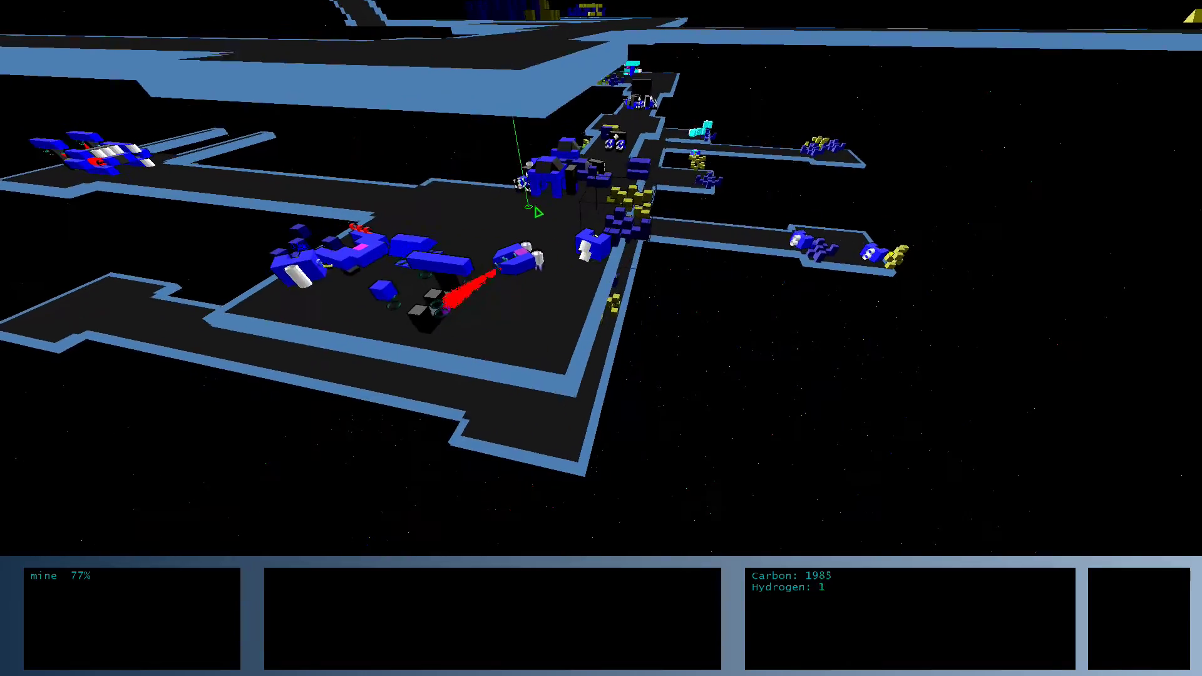
pyautogui.scroll(-3, 535, 218)
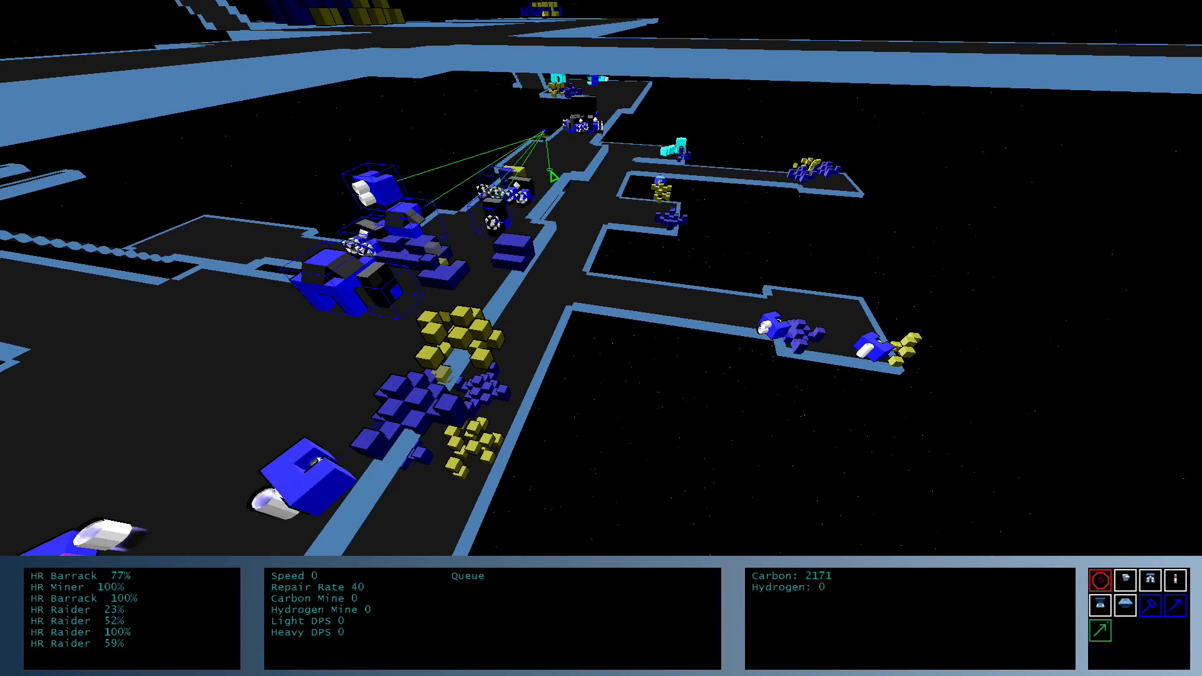
pyautogui.scroll(3, 355, 246)
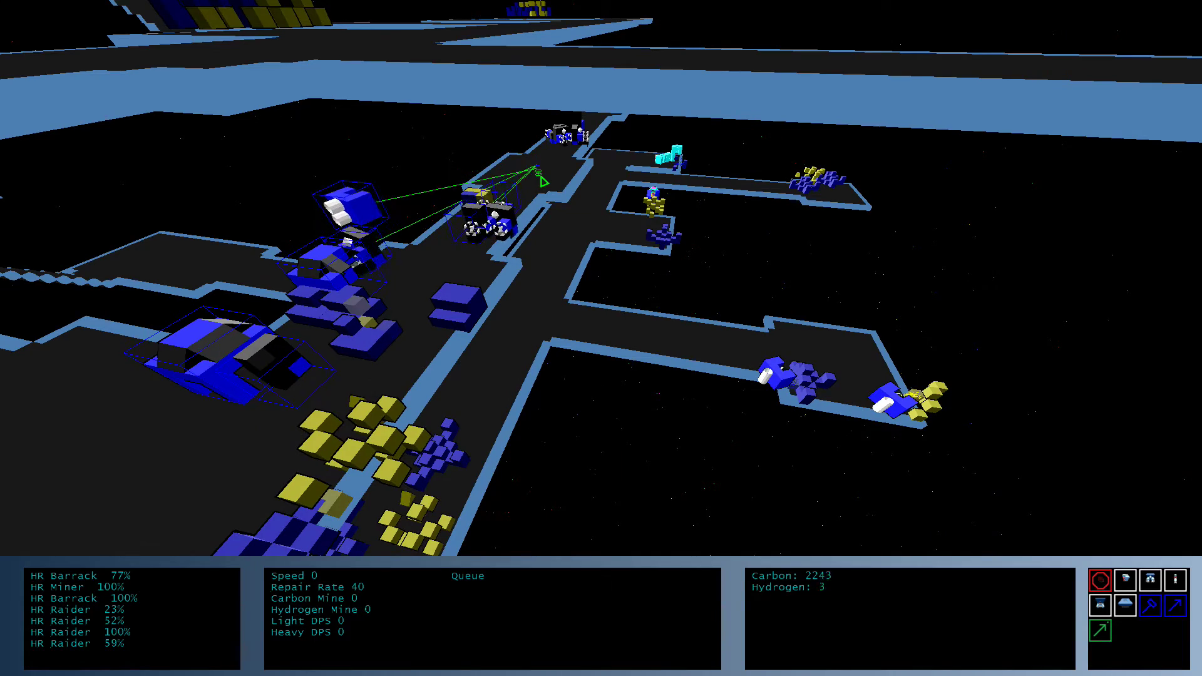
pyautogui.click(381, 200)
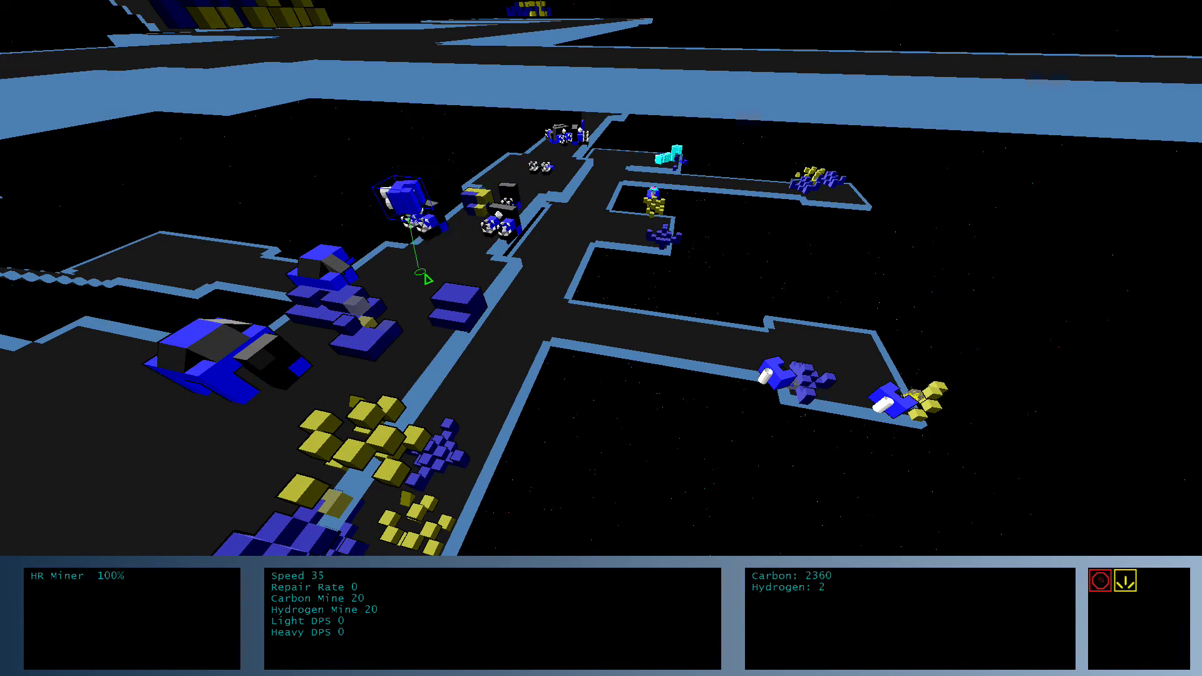
pyautogui.scroll(2, 425, 278)
pyautogui.scroll(-3, 486, 292)
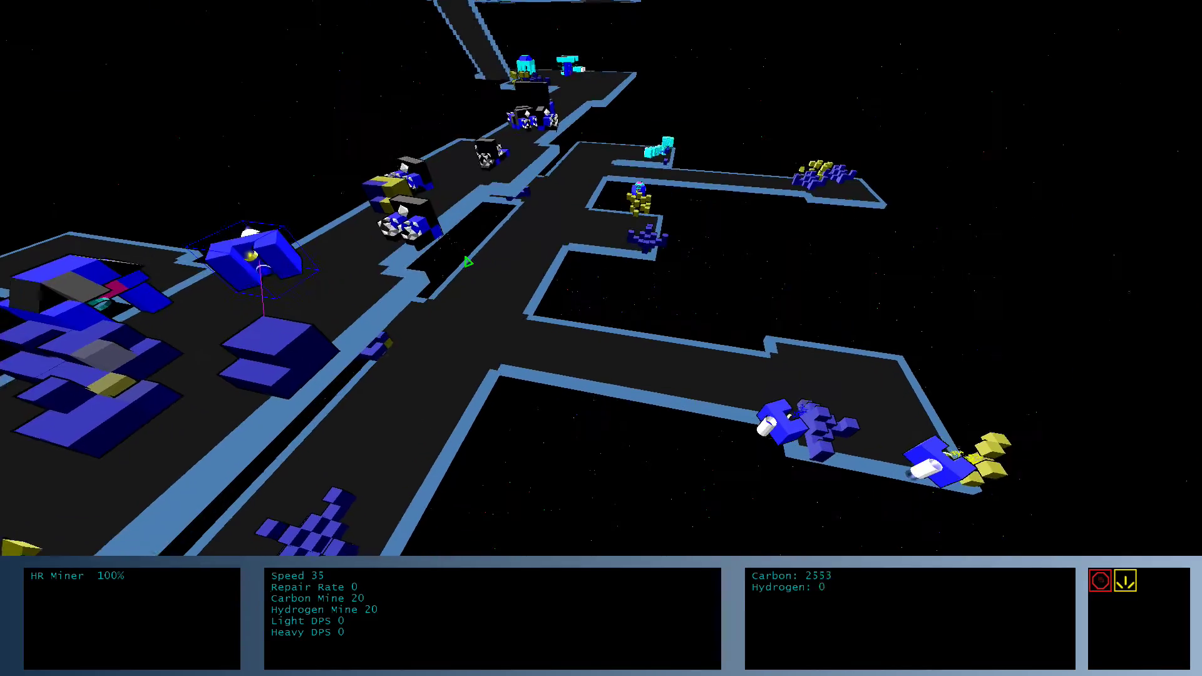
pyautogui.click(467, 263)
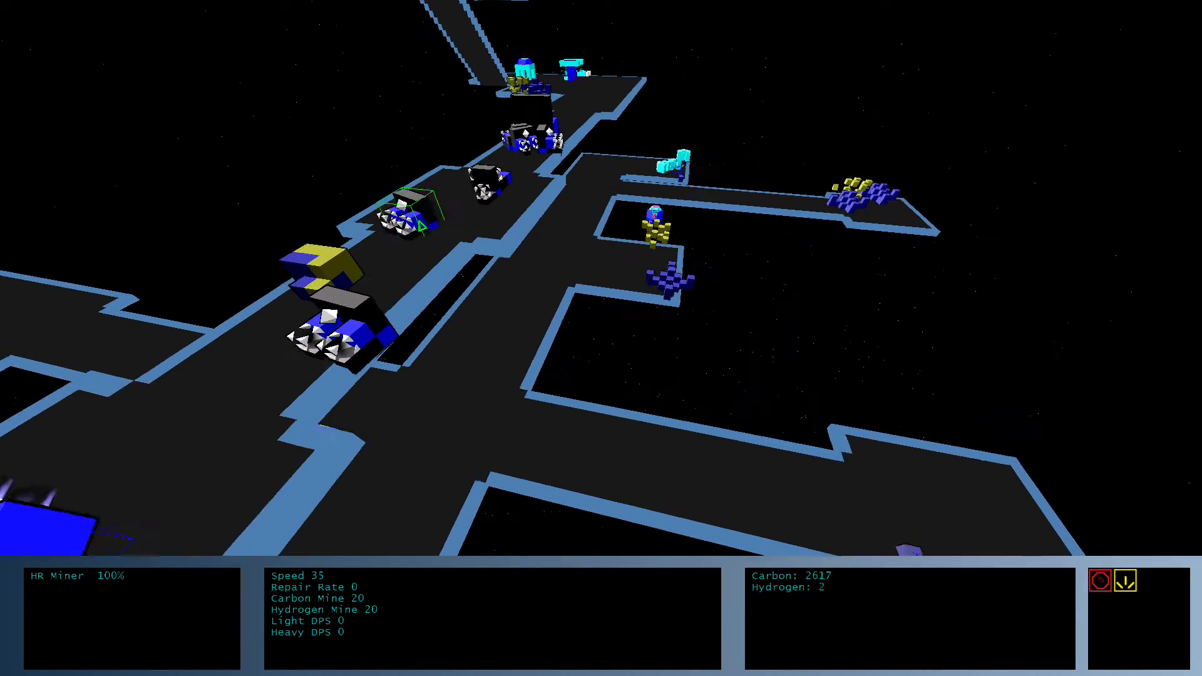
pyautogui.scroll(-3, 441, 242)
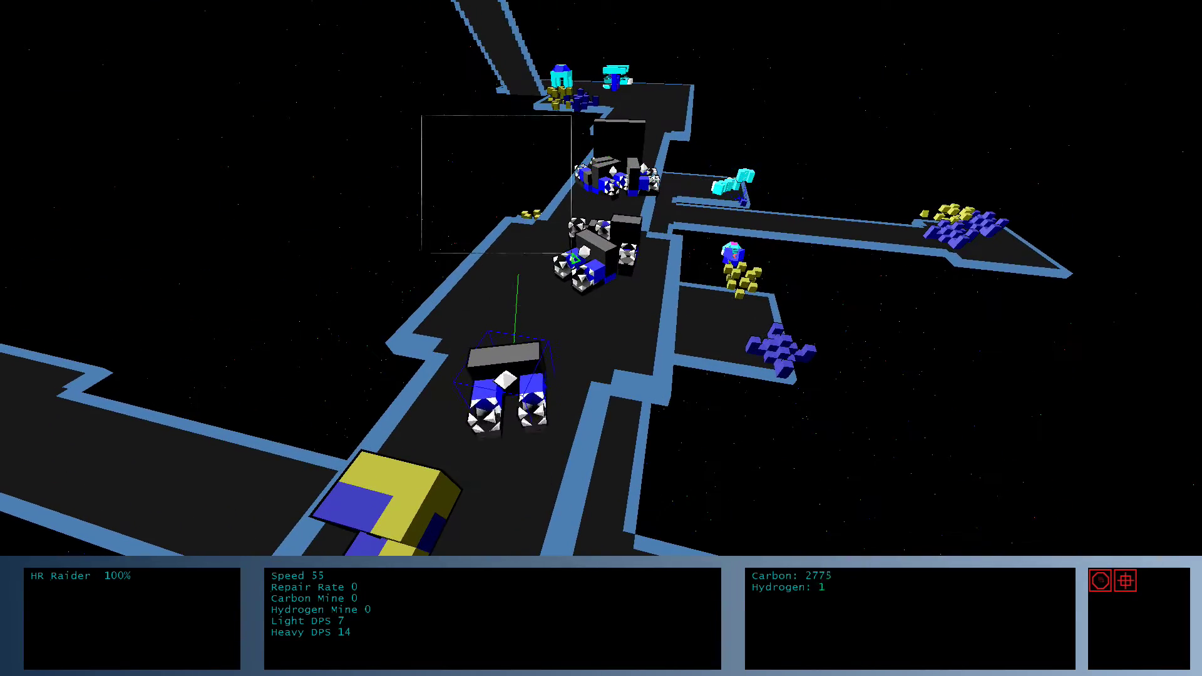
# Box-select the seven raiders and blockade, then orbit around their laser fight at the cyan base.
pyautogui.moveTo(423, 119); pyautogui.dragTo(659, 282)
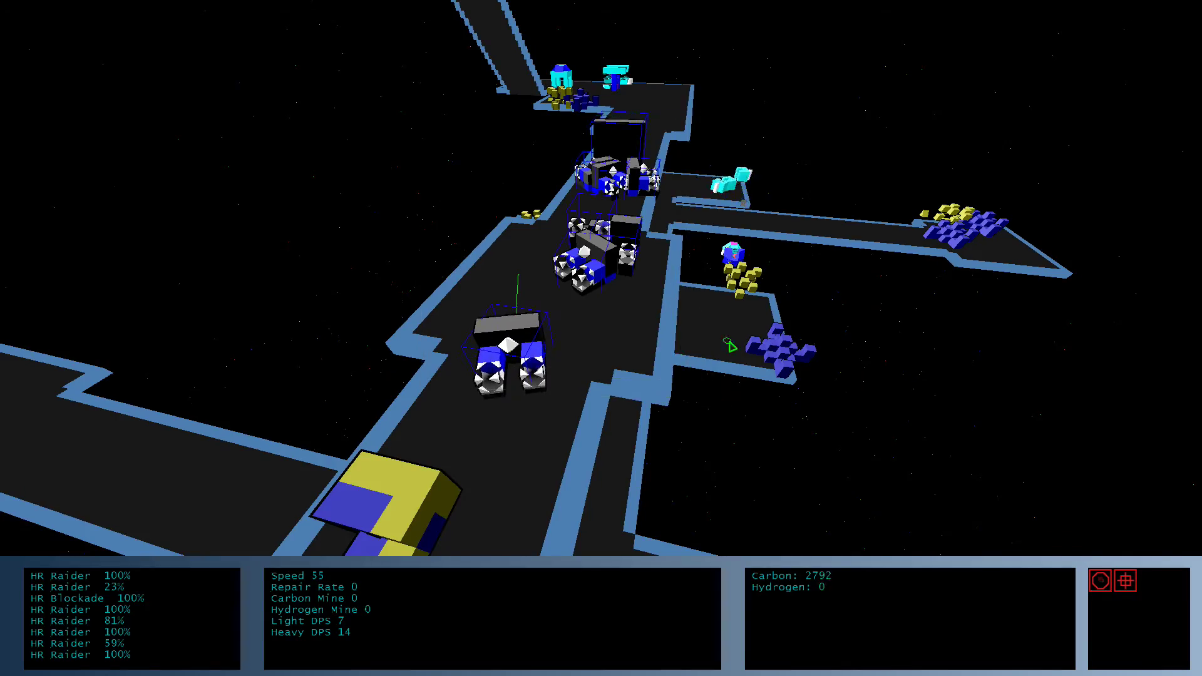
pyautogui.scroll(3, 596, 162)
pyautogui.scroll(4, 597, 161)
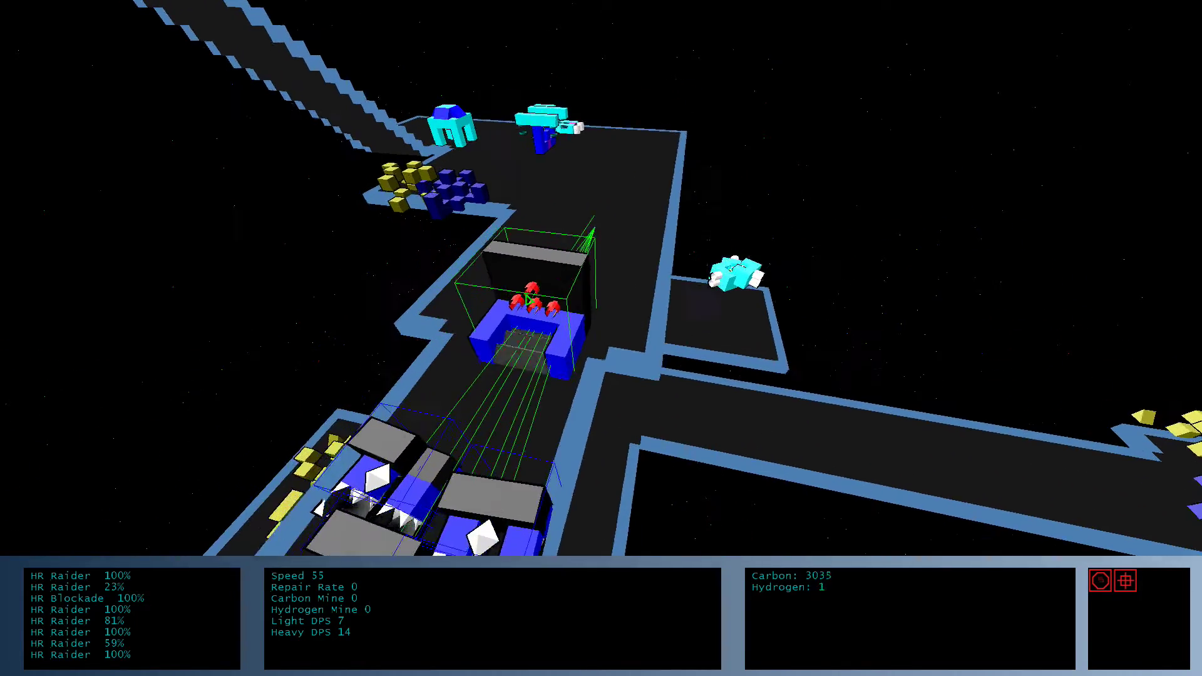
pyautogui.scroll(4, 555, 232)
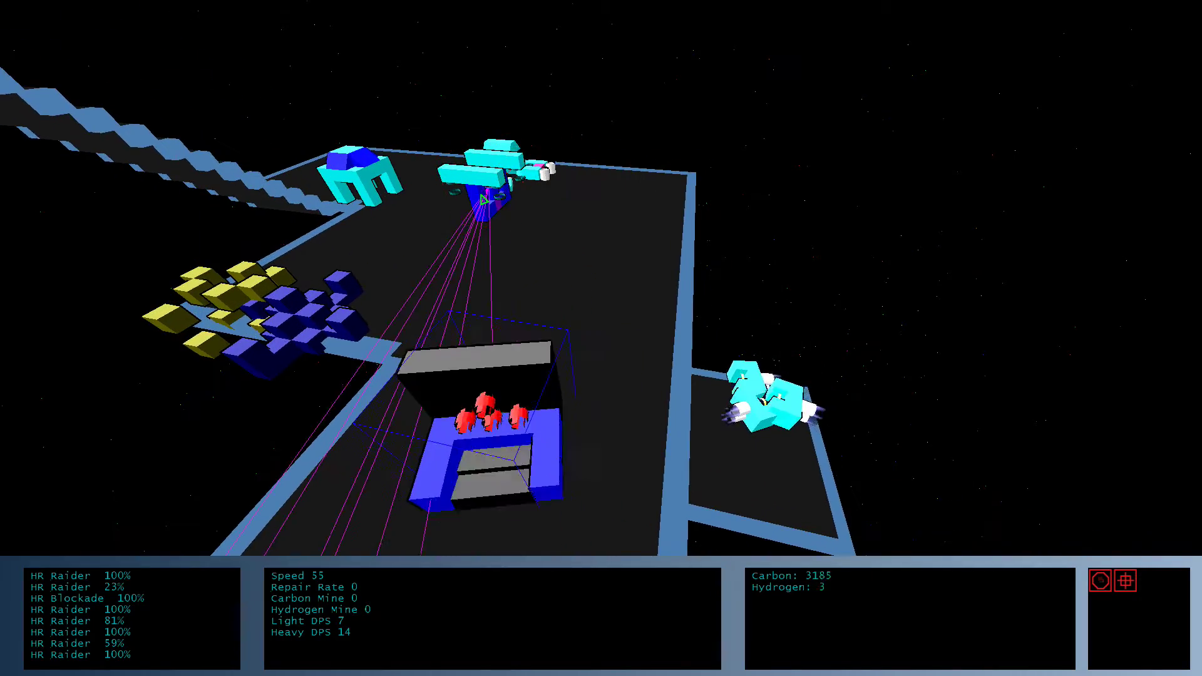
pyautogui.moveTo(555, 231)
pyautogui.mouseDown()
pyautogui.moveTo(597, 337)
pyautogui.moveTo(411, 333)
pyautogui.moveTo(689, 352)
pyautogui.mouseUp()
pyautogui.scroll(-4, 584, 336)
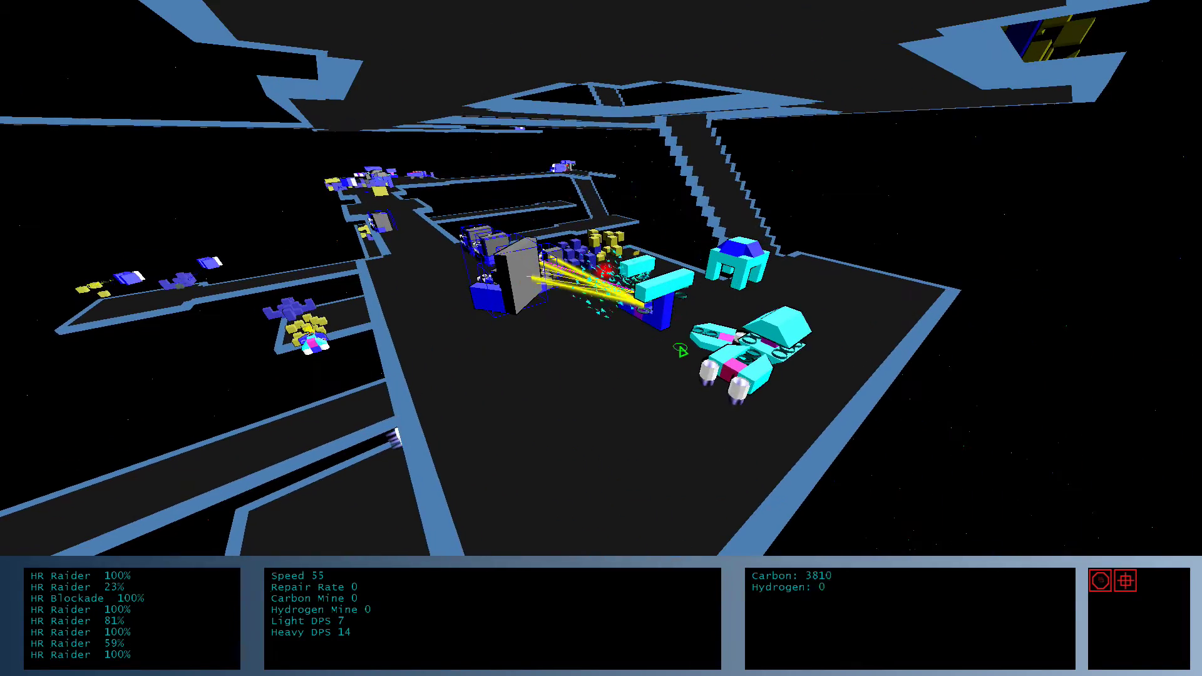
pyautogui.moveTo(689, 352)
pyautogui.mouseDown()
pyautogui.moveTo(564, 338)
pyautogui.moveTo(598, 330)
pyautogui.moveTo(282, 188)
pyautogui.moveTo(602, 340)
pyautogui.moveTo(735, 336)
pyautogui.moveTo(599, 336)
pyautogui.moveTo(564, 307)
pyautogui.moveTo(498, 306)
pyautogui.mouseUp()
pyautogui.scroll(-3, 528, 335)
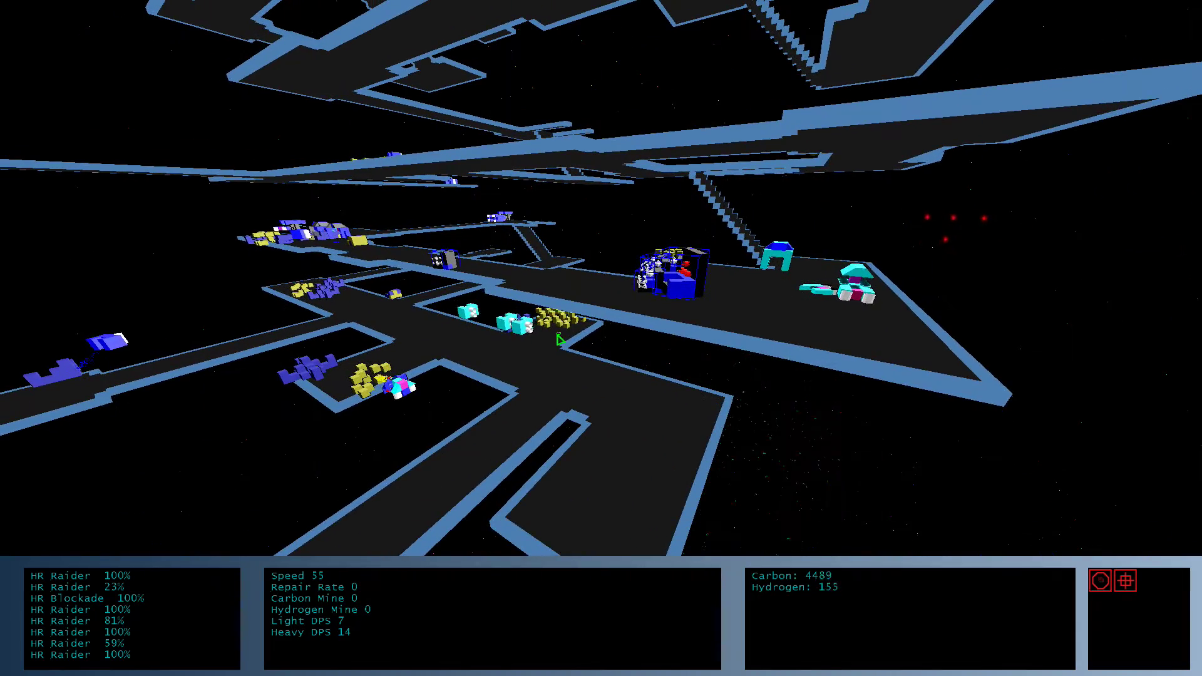
pyautogui.moveTo(559, 340); pyautogui.dragTo(494, 340)
pyautogui.moveTo(759, 308)
pyautogui.mouseDown()
pyautogui.moveTo(778, 339)
pyautogui.moveTo(771, 313)
pyautogui.moveTo(752, 315)
pyautogui.mouseUp()
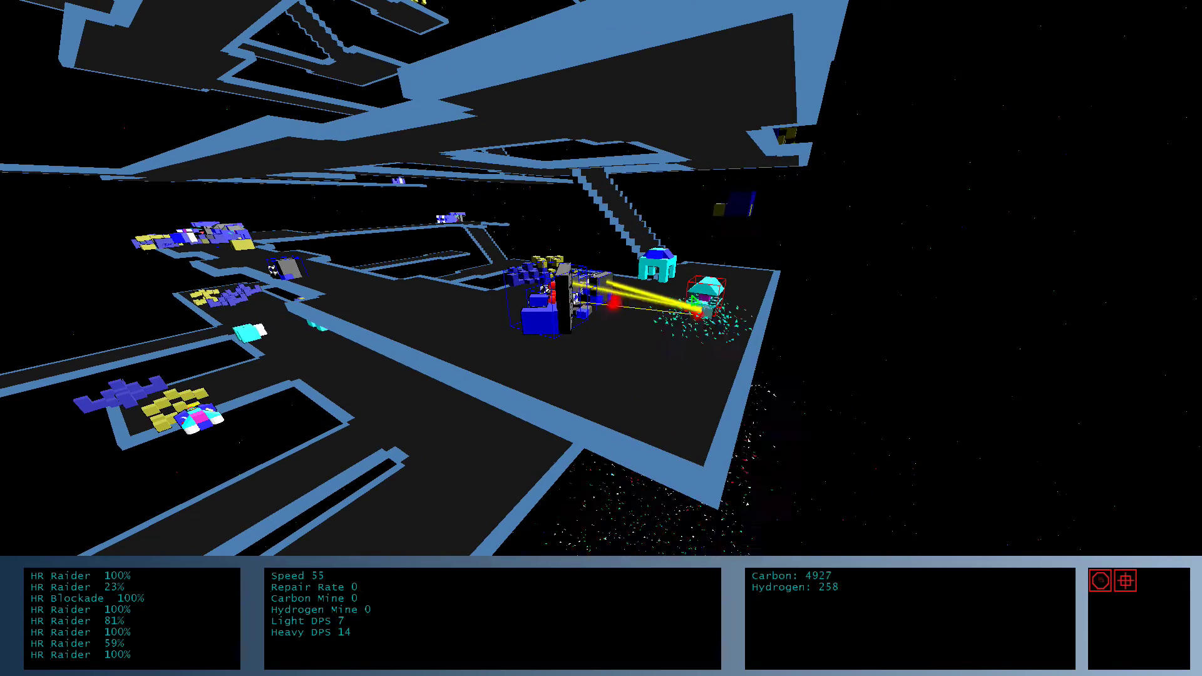
pyautogui.moveTo(657, 310); pyautogui.dragTo(620, 310)
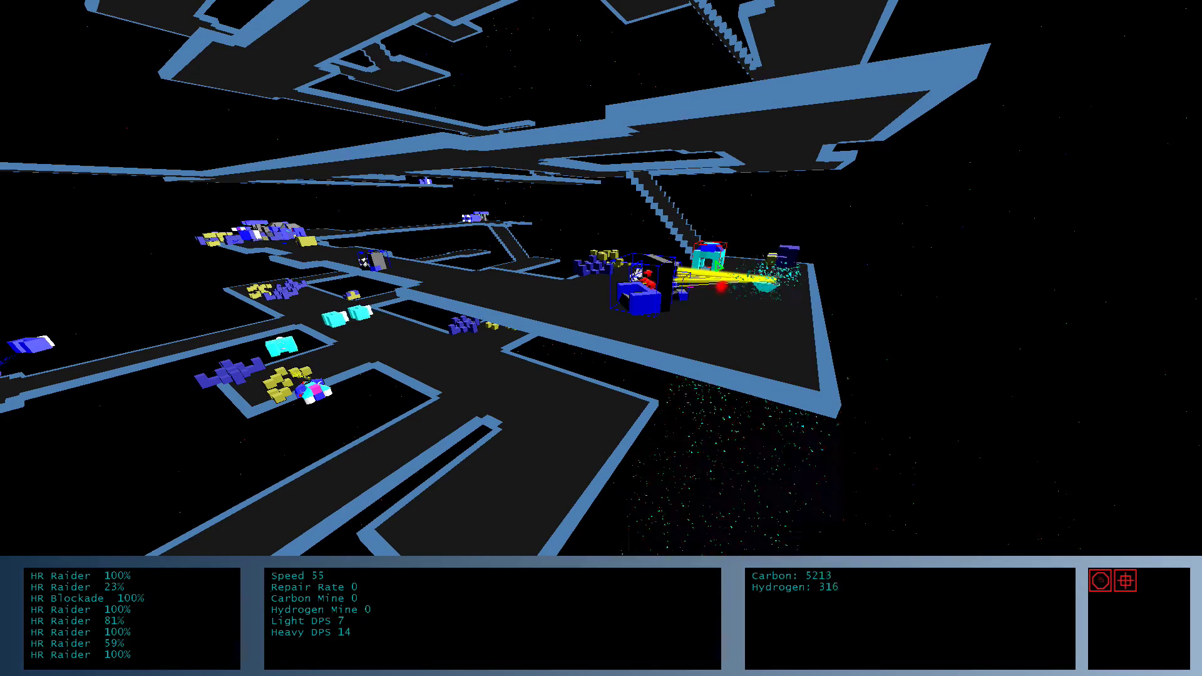
# Select the corsair, the raider-and-blockade group and the 59% damaged raider while orbiting the station.
pyautogui.moveTo(723, 281)
pyautogui.mouseDown()
pyautogui.moveTo(597, 380)
pyautogui.moveTo(612, 339)
pyautogui.moveTo(583, 310)
pyautogui.mouseUp()
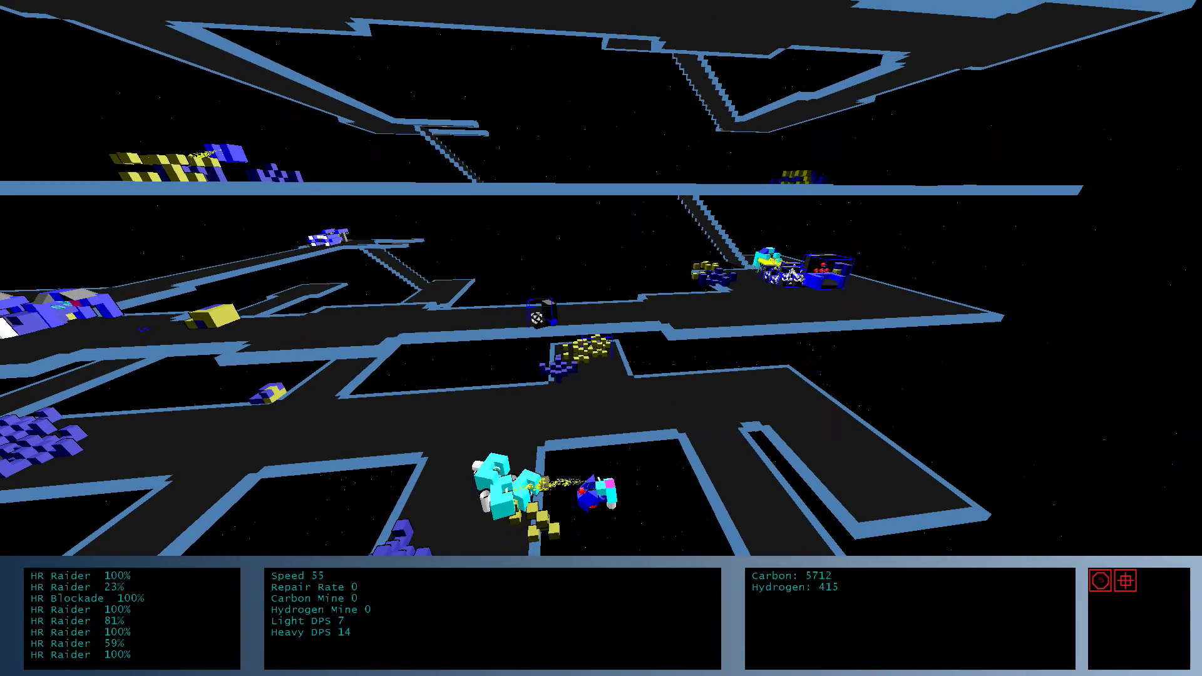
pyautogui.click(329, 250)
pyautogui.moveTo(601, 339); pyautogui.dragTo(536, 306)
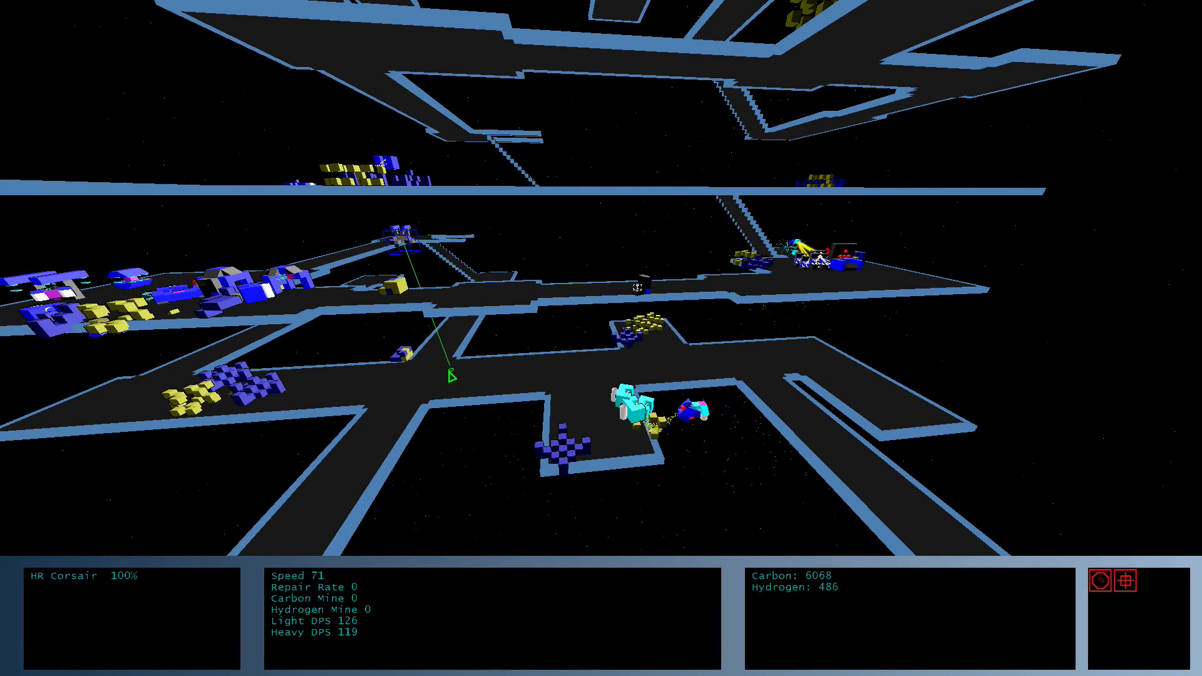
pyautogui.moveTo(452, 376); pyautogui.dragTo(690, 394)
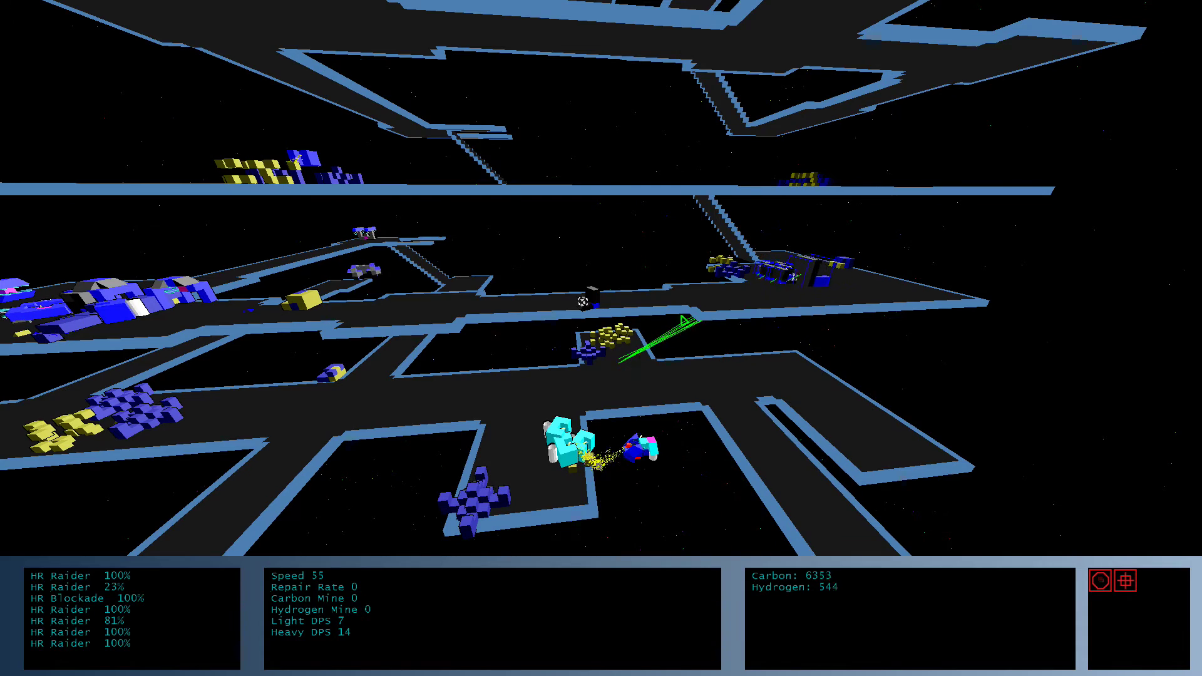
pyautogui.moveTo(689, 323); pyautogui.dragTo(762, 322)
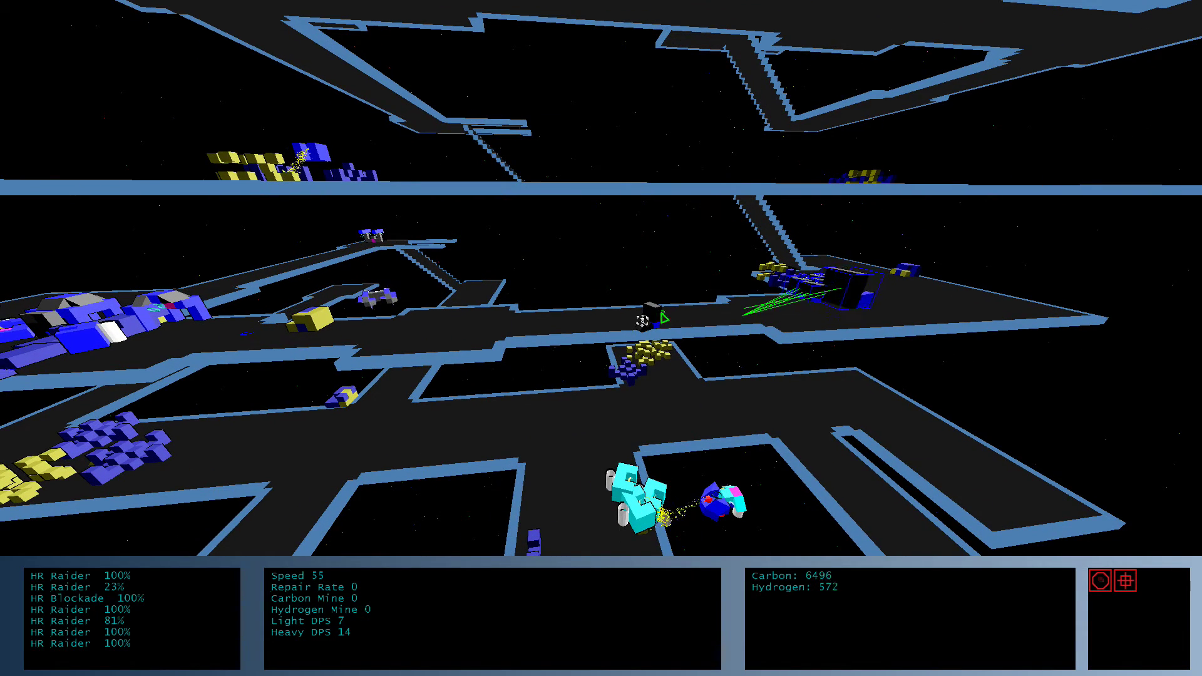
pyautogui.click(659, 319)
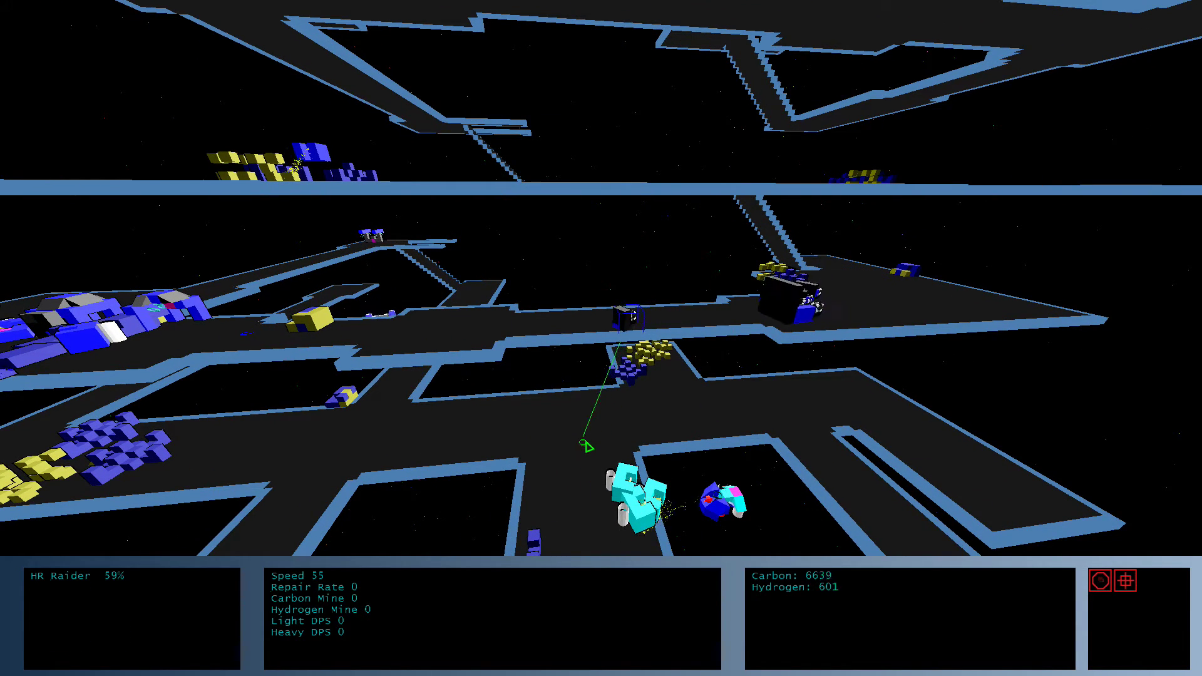
pyautogui.scroll(2, 591, 376)
# Send the raiders and blockade toward the cyan units below, then select the corsair.
pyautogui.moveTo(593, 266); pyautogui.dragTo(810, 371)
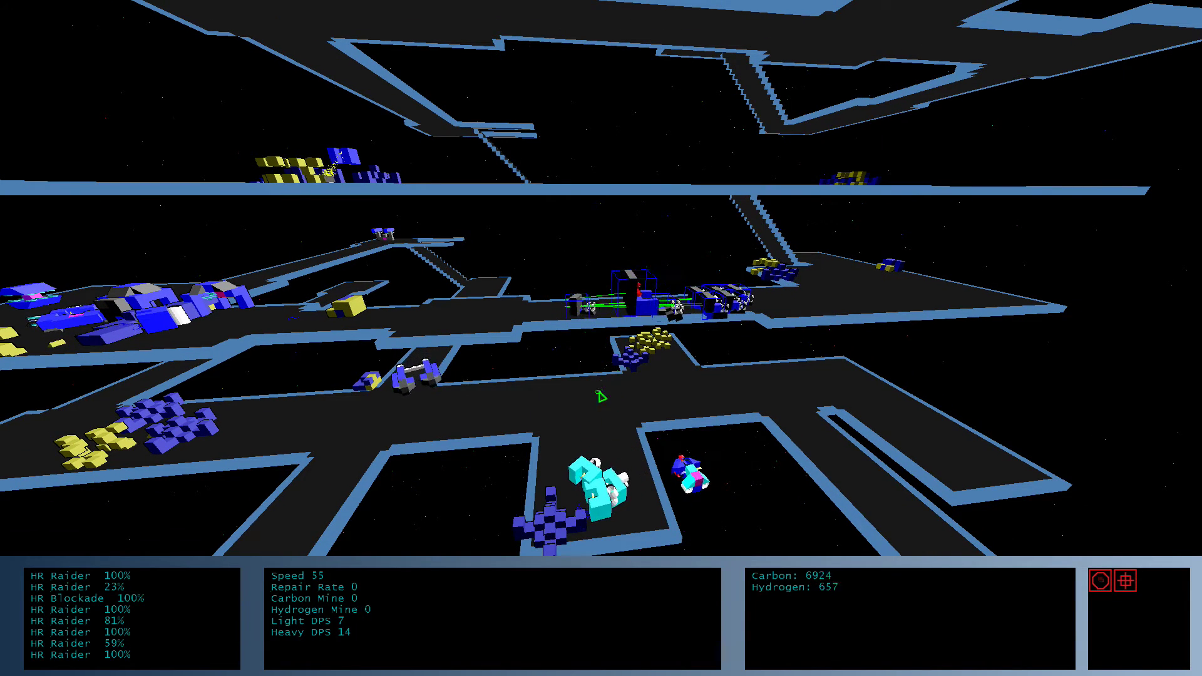
pyautogui.rightClick(581, 427)
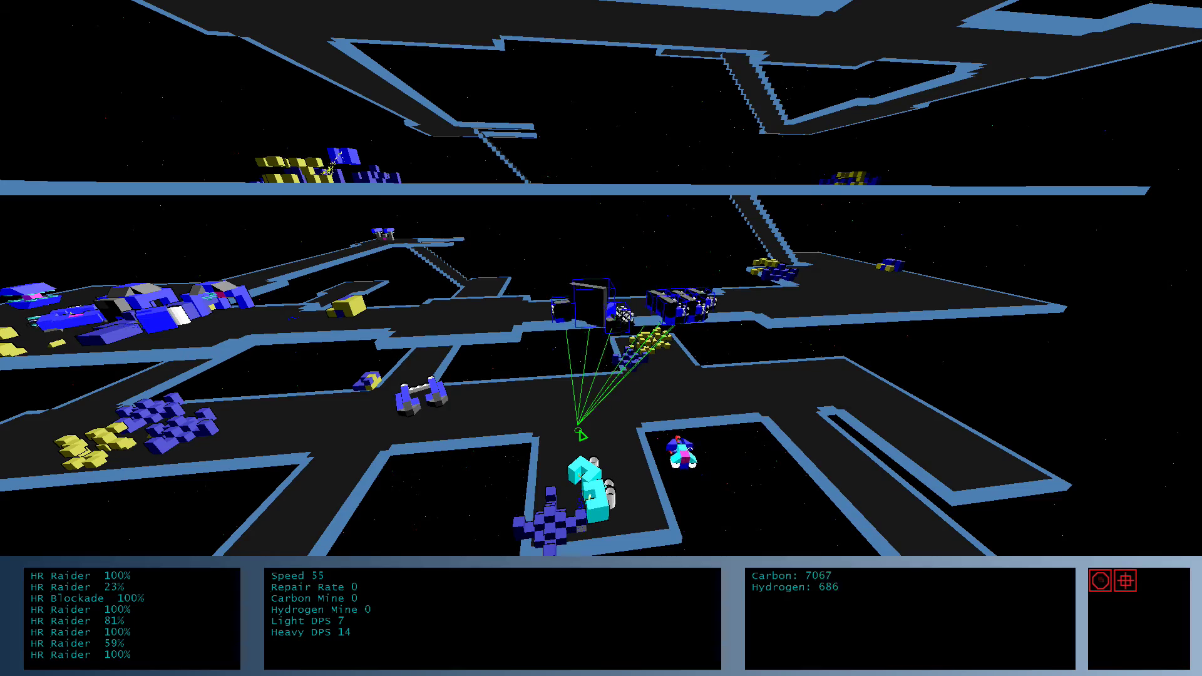
pyautogui.scroll(-2, 581, 434)
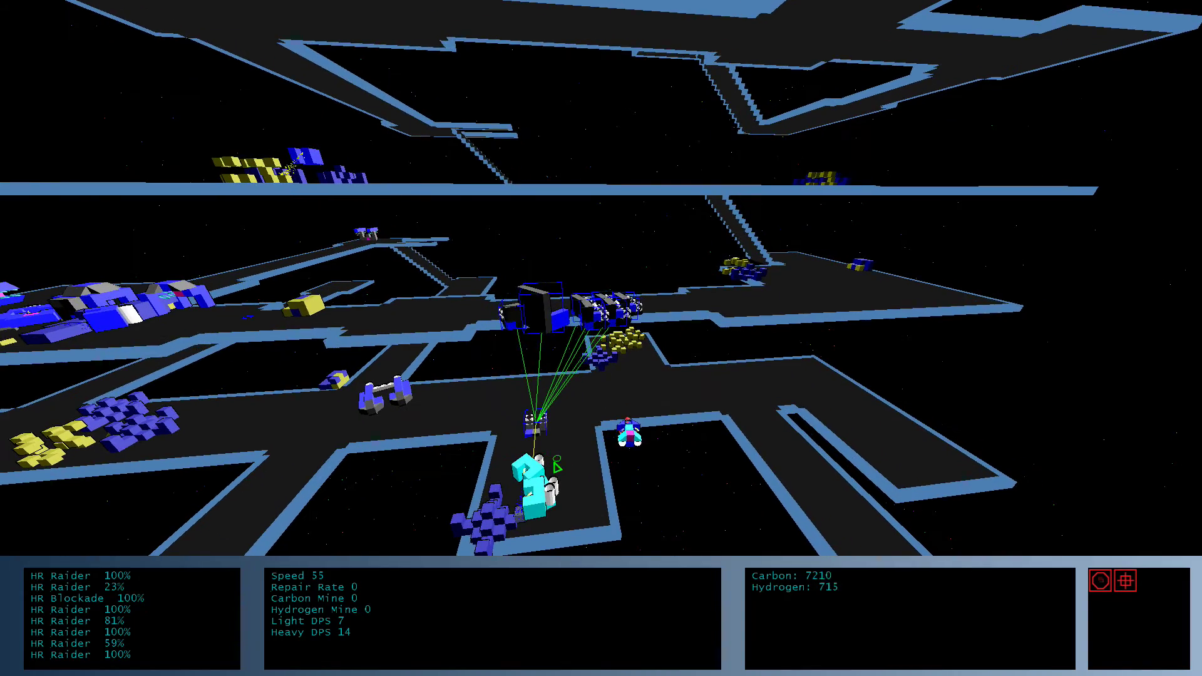
pyautogui.scroll(-2, 564, 442)
pyautogui.scroll(2, 552, 449)
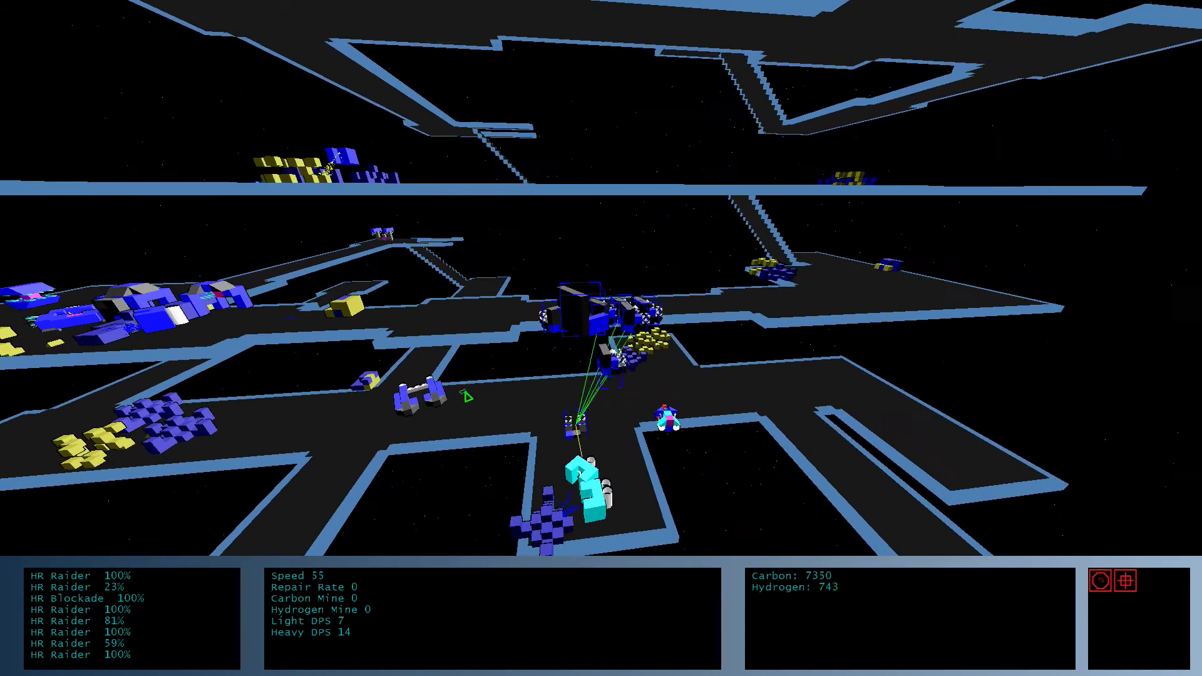
pyautogui.click(544, 437)
pyautogui.scroll(1, 526, 443)
# Attack the cyan units with three raiders, then bring in the blockade, damaged raider and corsair.
pyautogui.moveTo(540, 371); pyautogui.dragTo(601, 413)
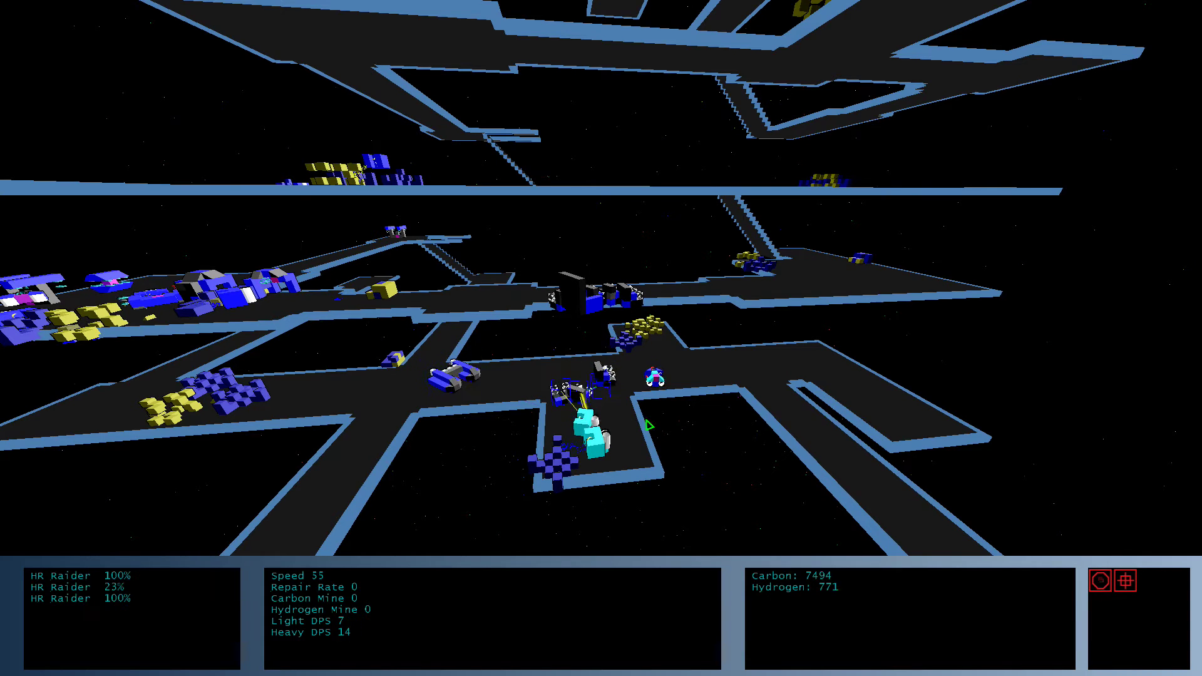
pyautogui.rightClick(640, 377)
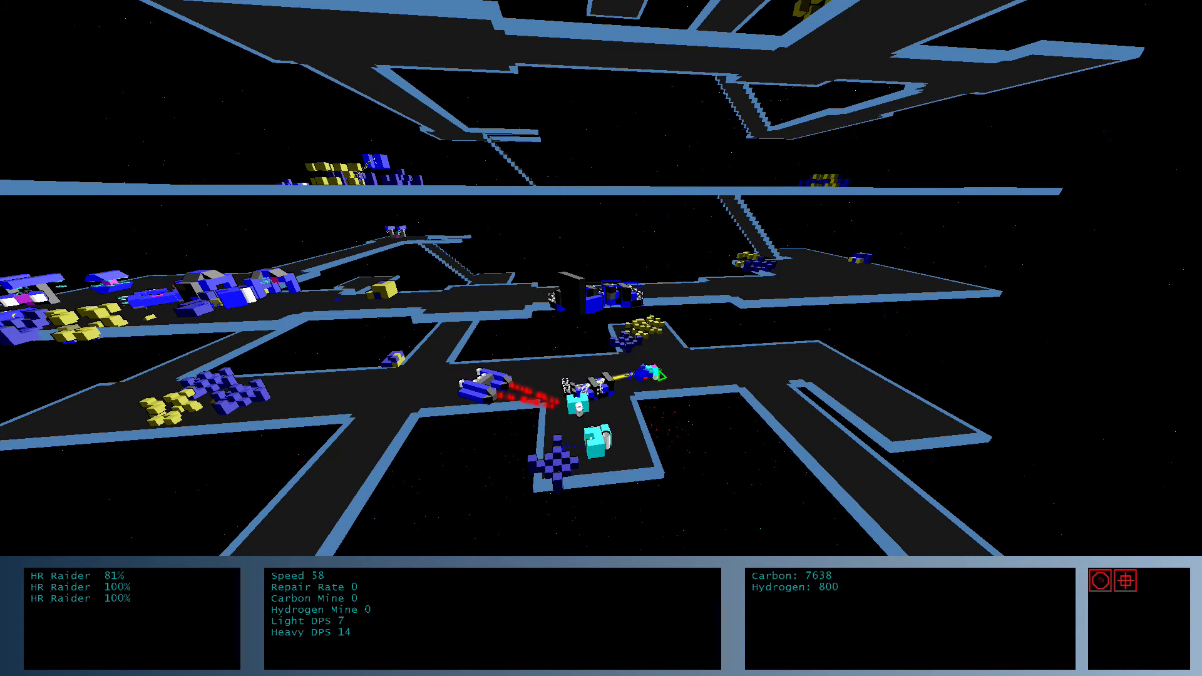
pyautogui.moveTo(564, 394); pyautogui.dragTo(601, 428)
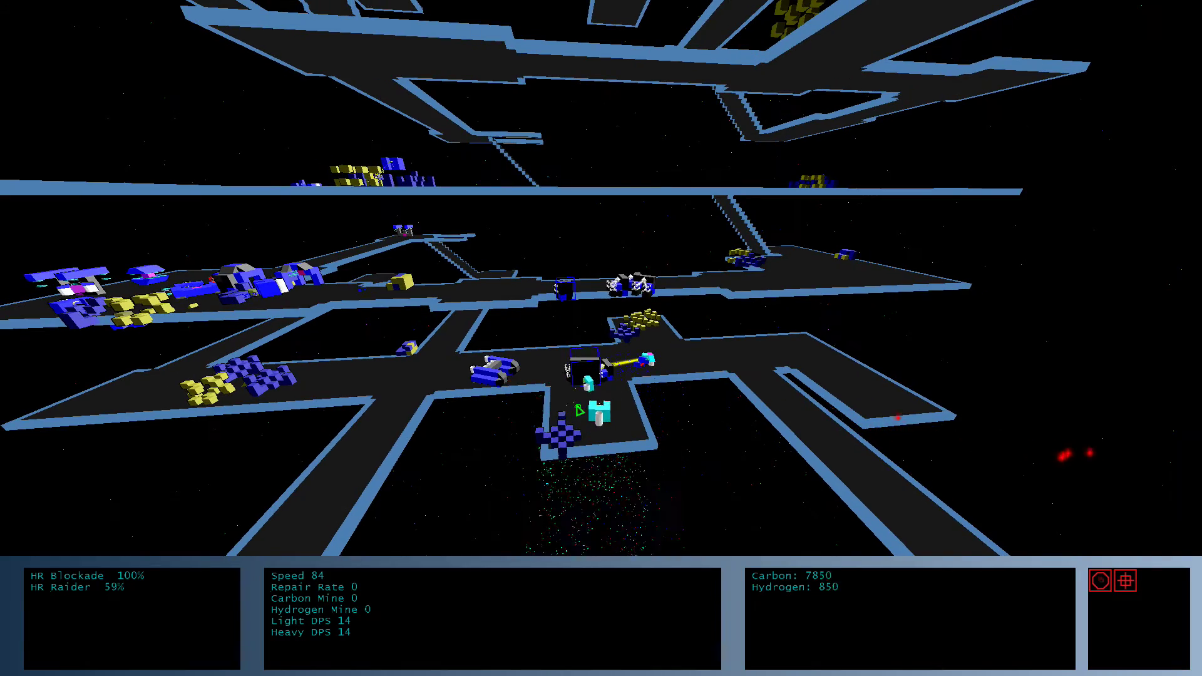
pyautogui.click(497, 371)
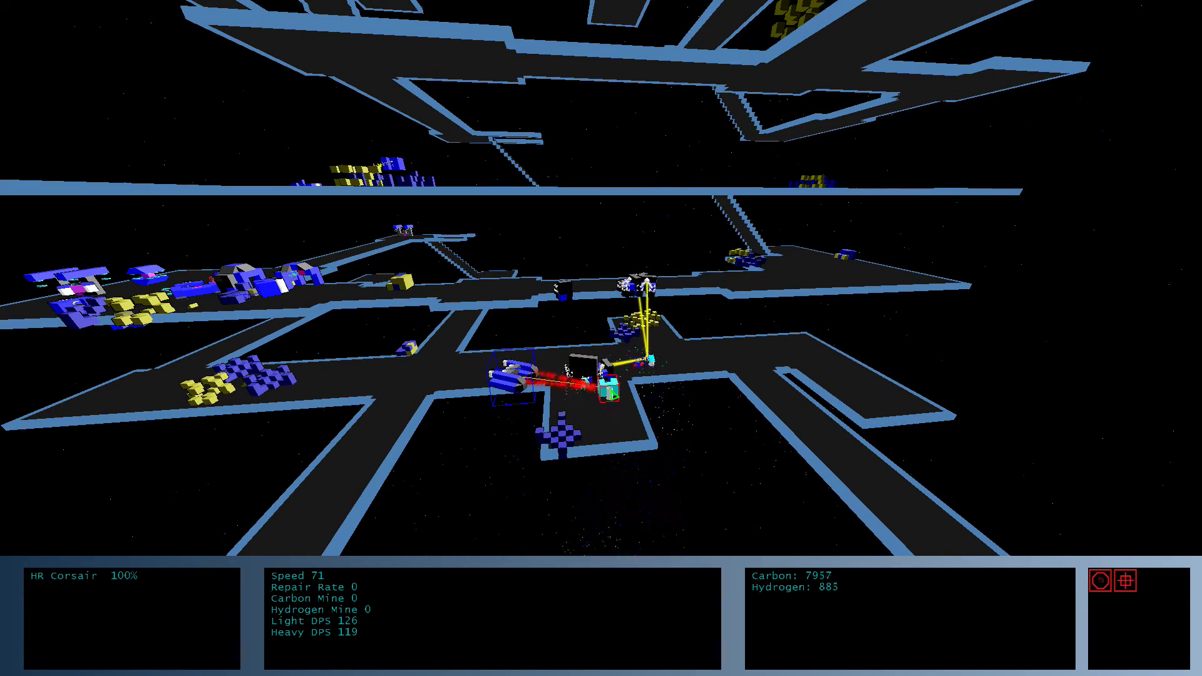
pyautogui.scroll(3, 602, 395)
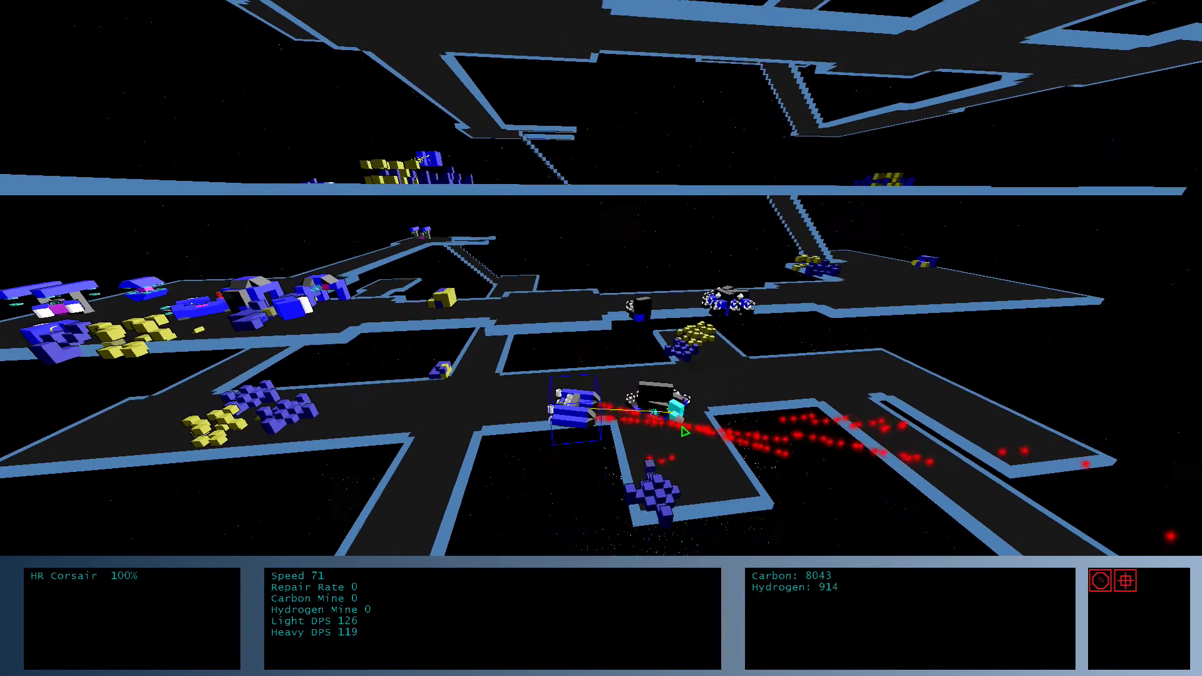
pyautogui.scroll(-1, 658, 433)
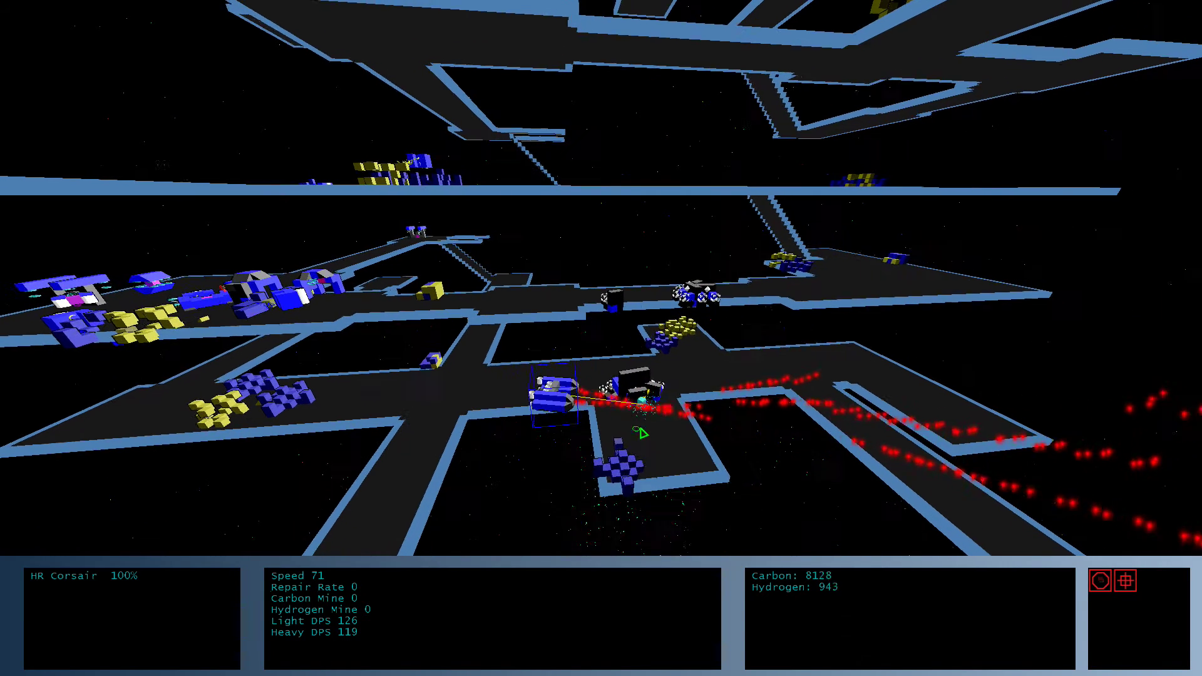